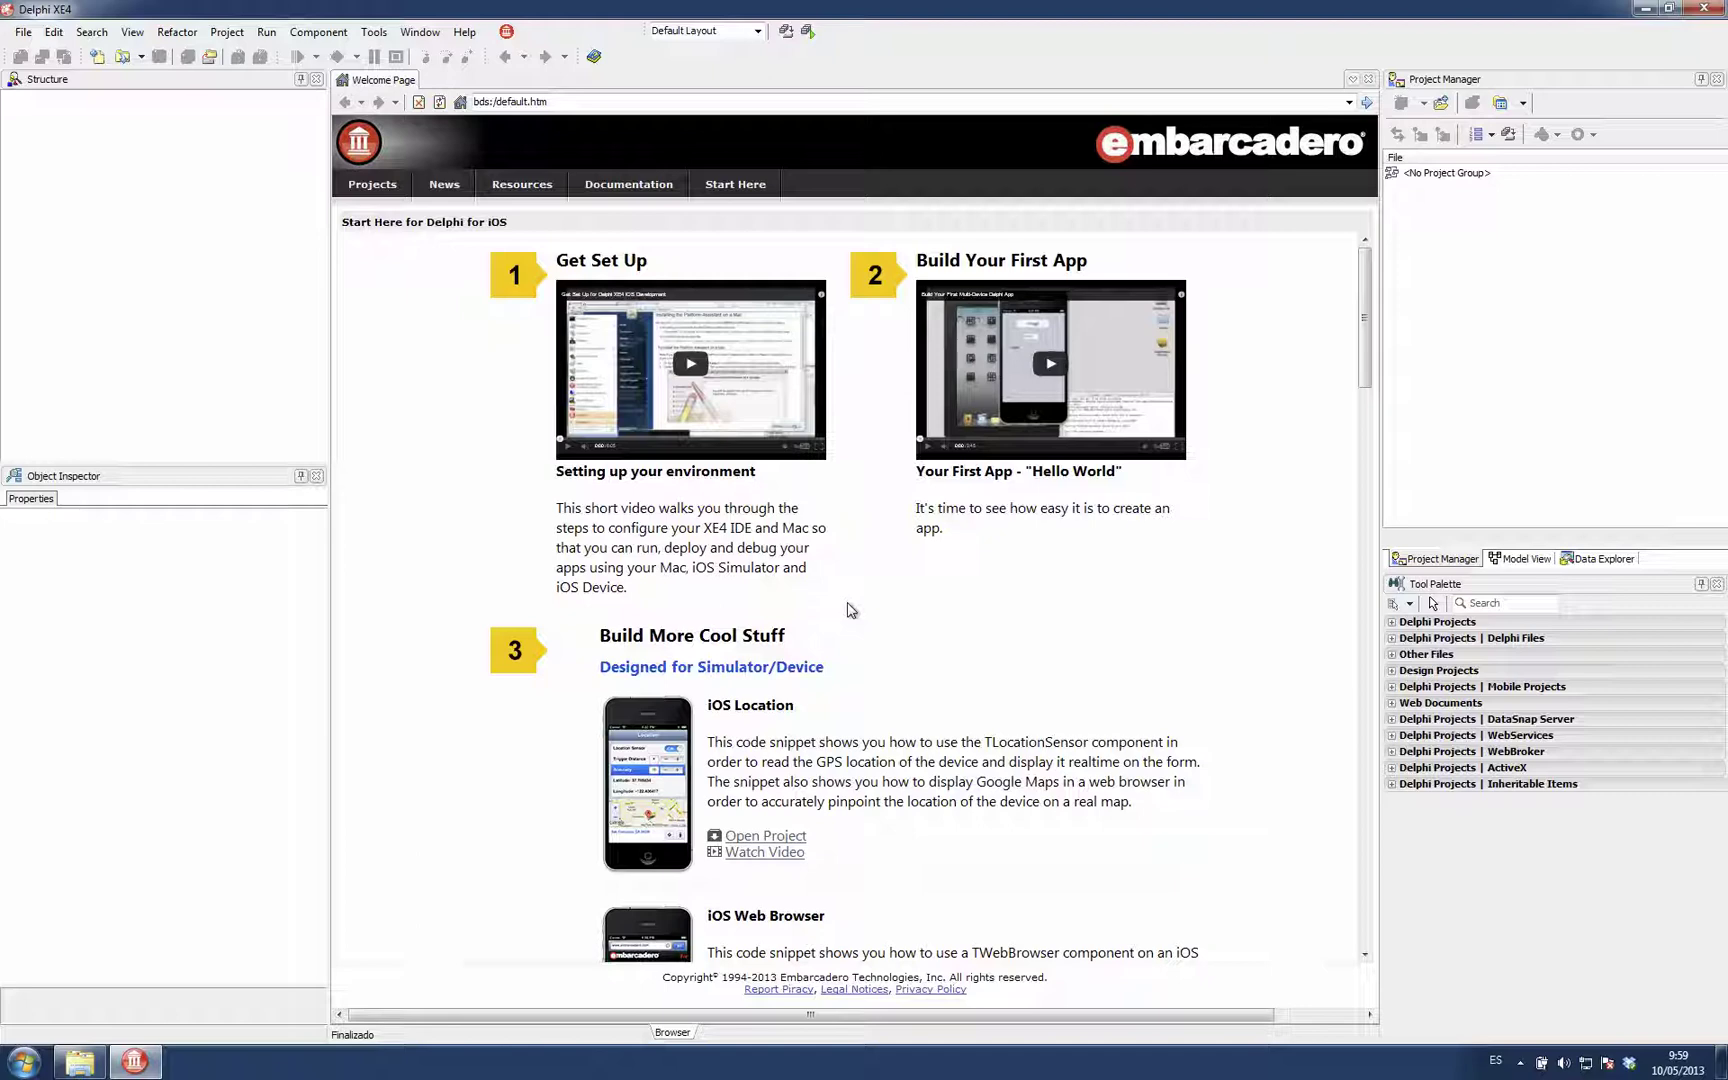
- Open the SDK Manager page in the IDE options and start adding a new SDK
click(373, 32)
click(386, 60)
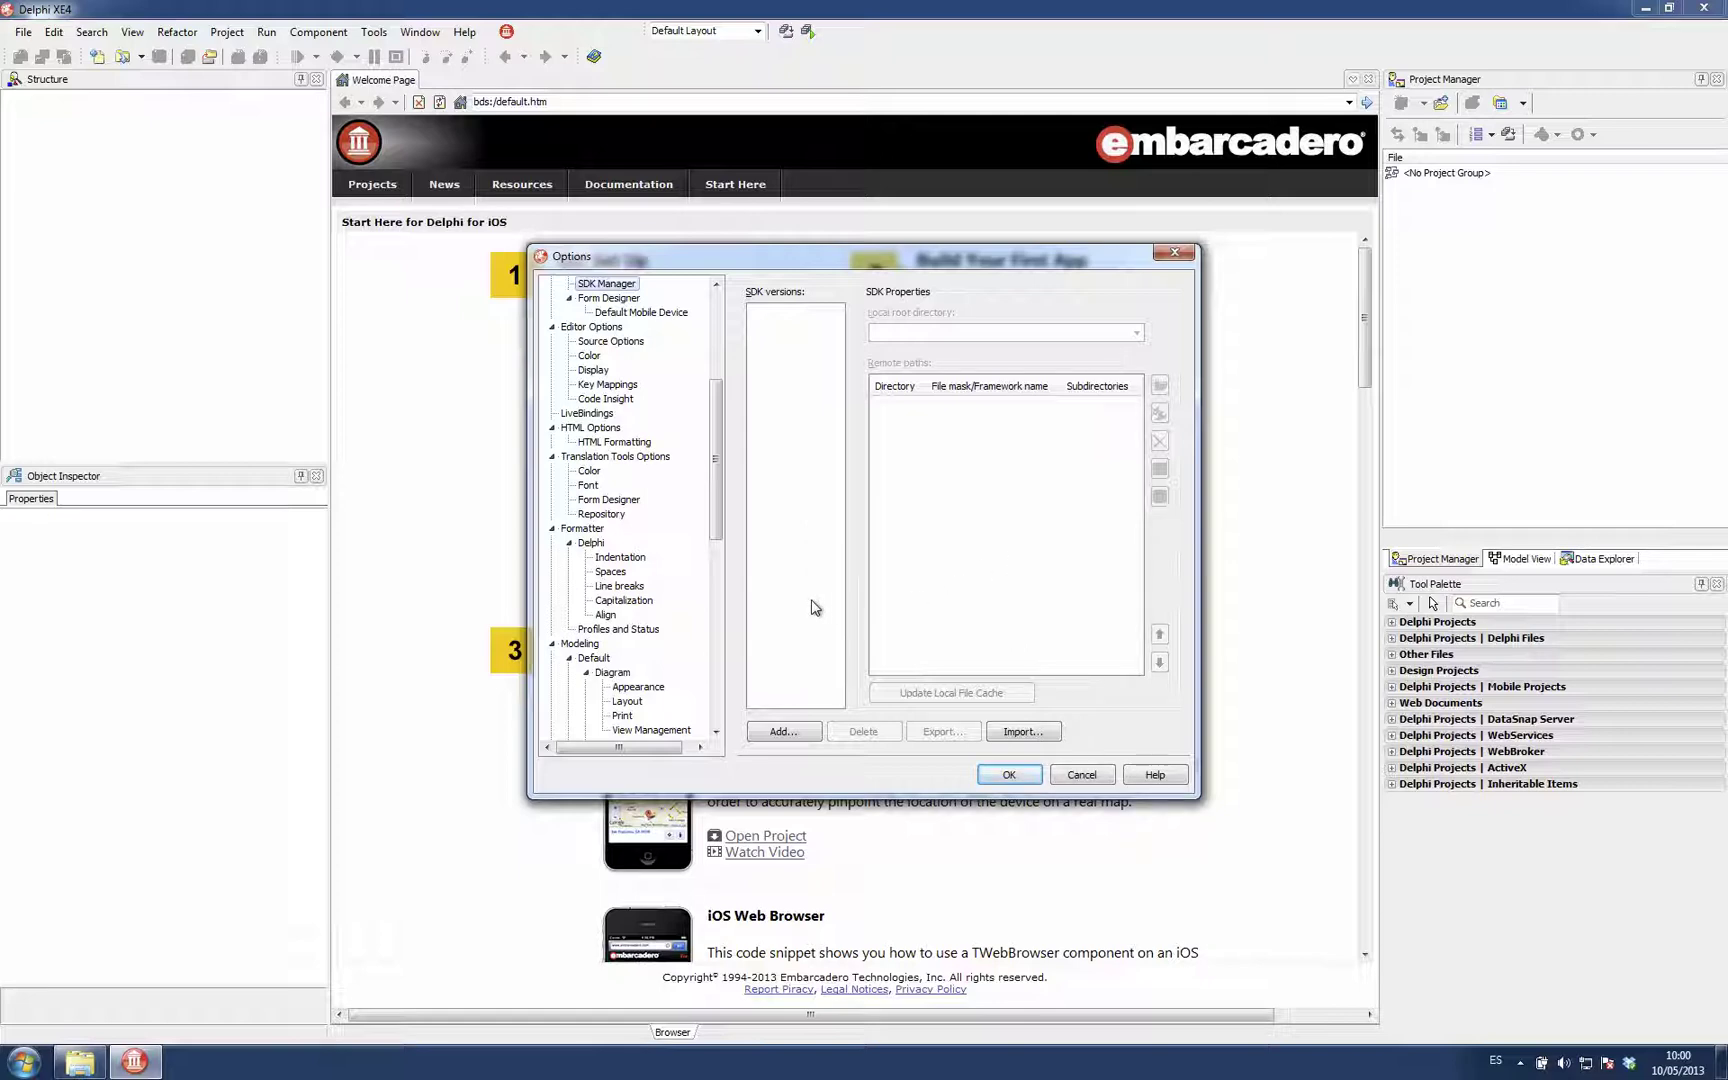
click(772, 735)
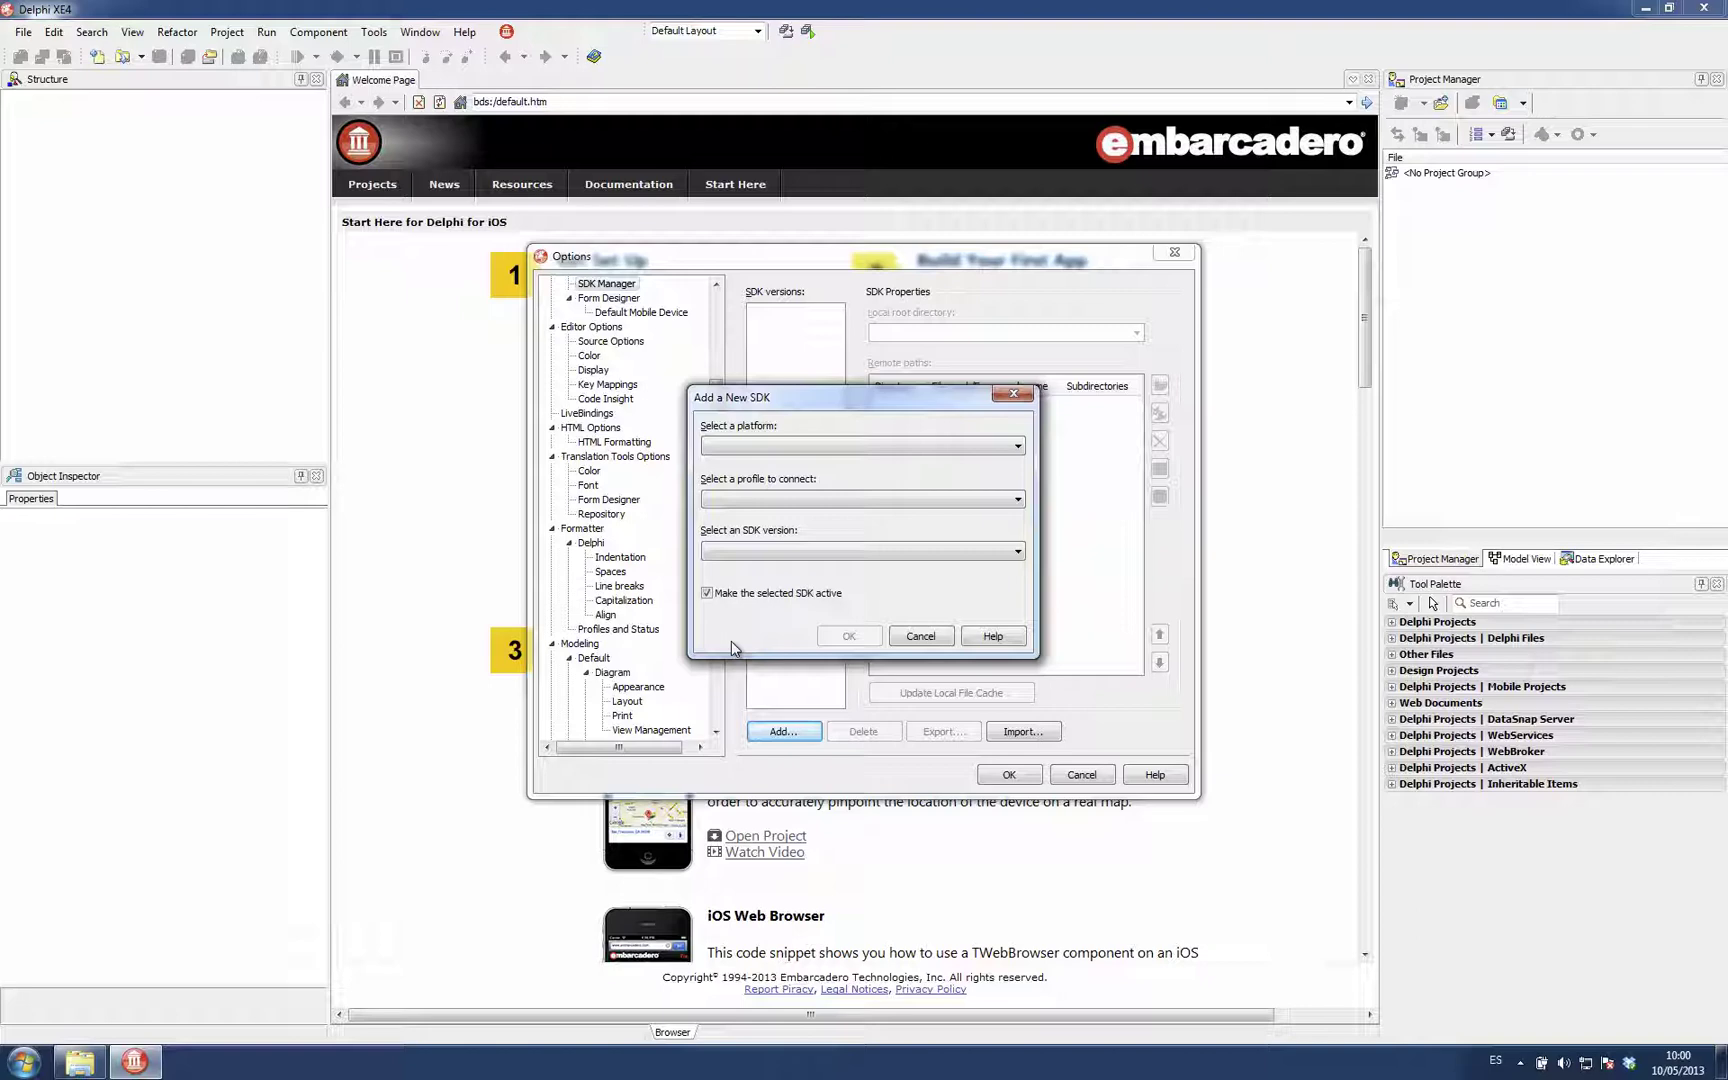
- Choose the iOS Device platform with the macbook connection profile and SDK version iPhoneOS 6.0 for the new SDK
click(970, 450)
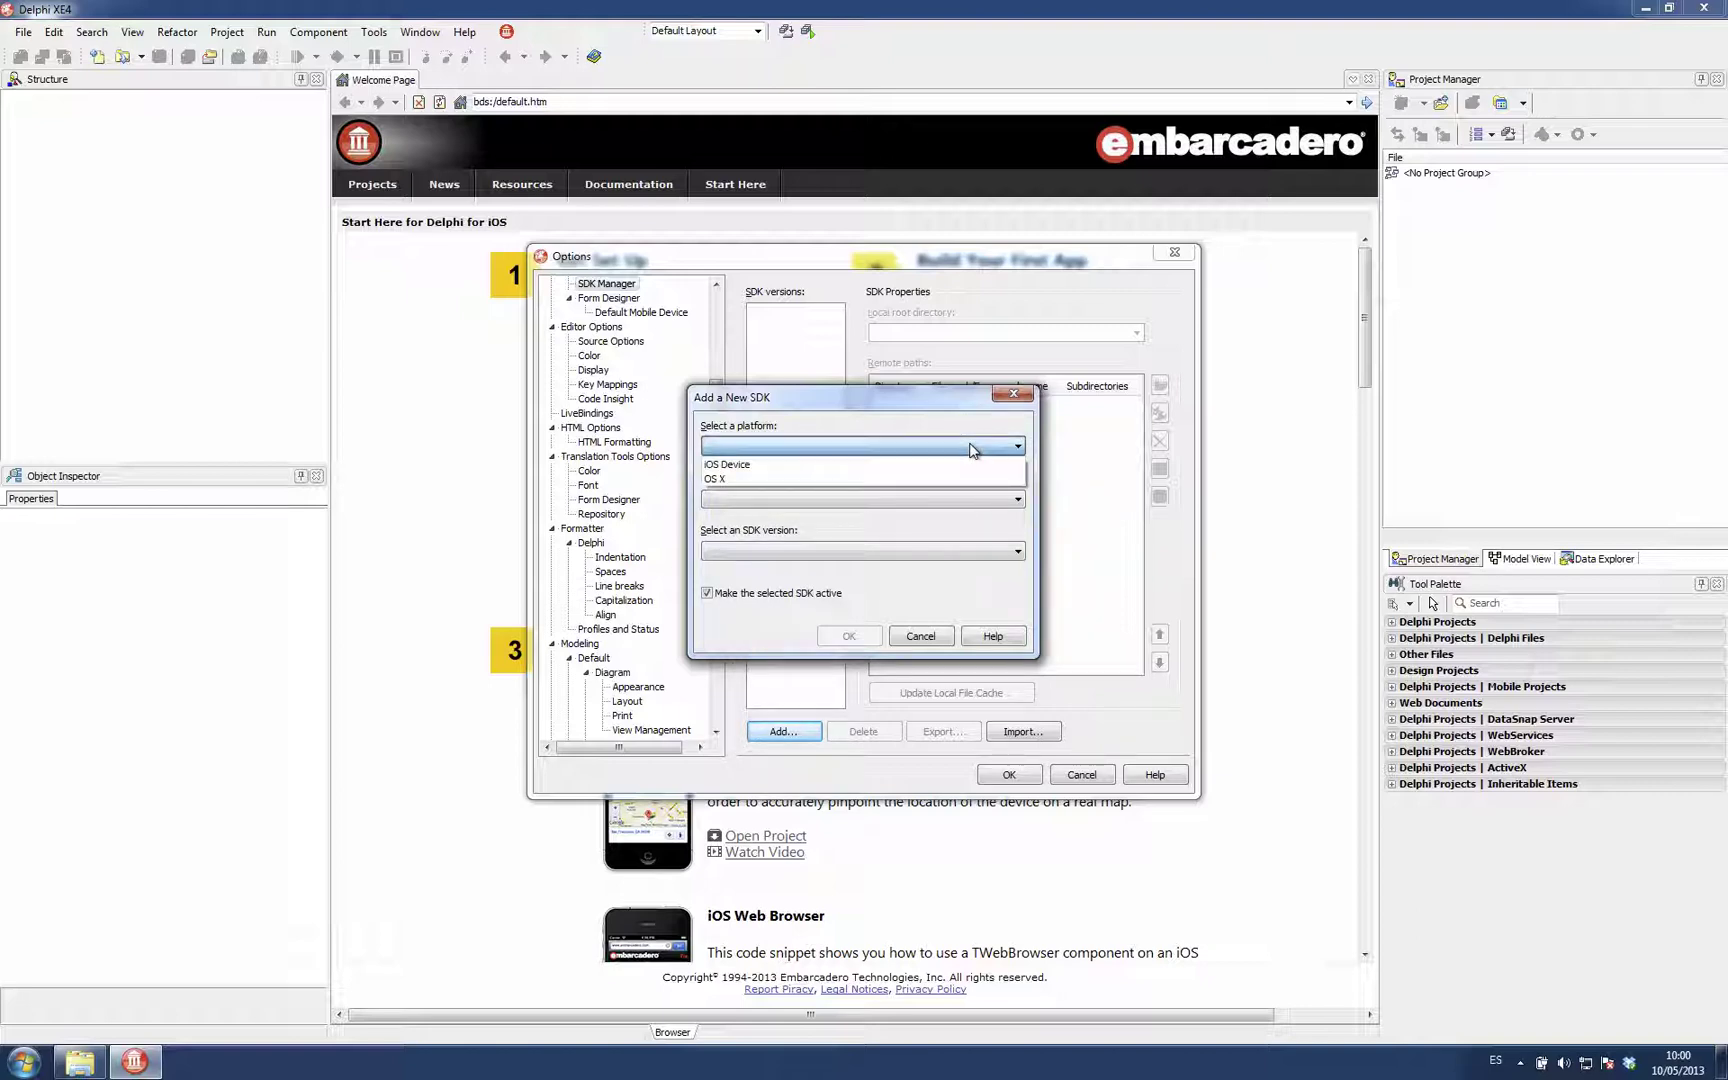
click(762, 466)
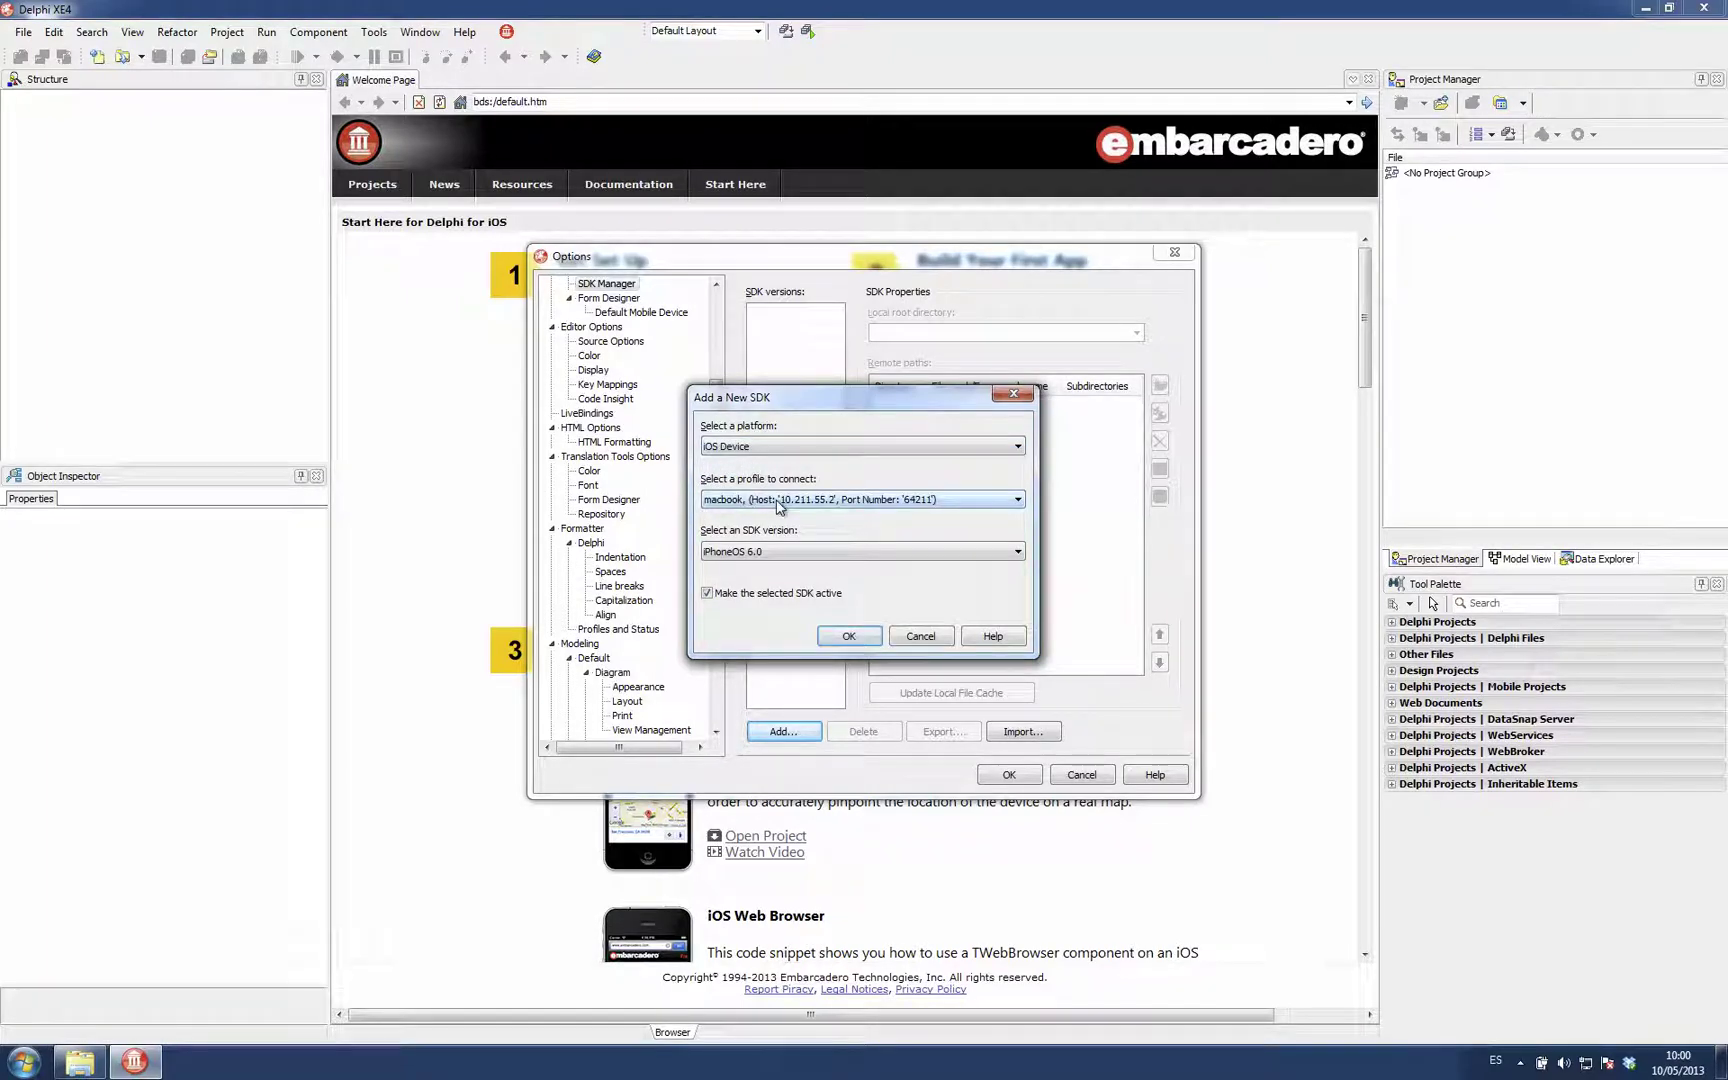
click(778, 503)
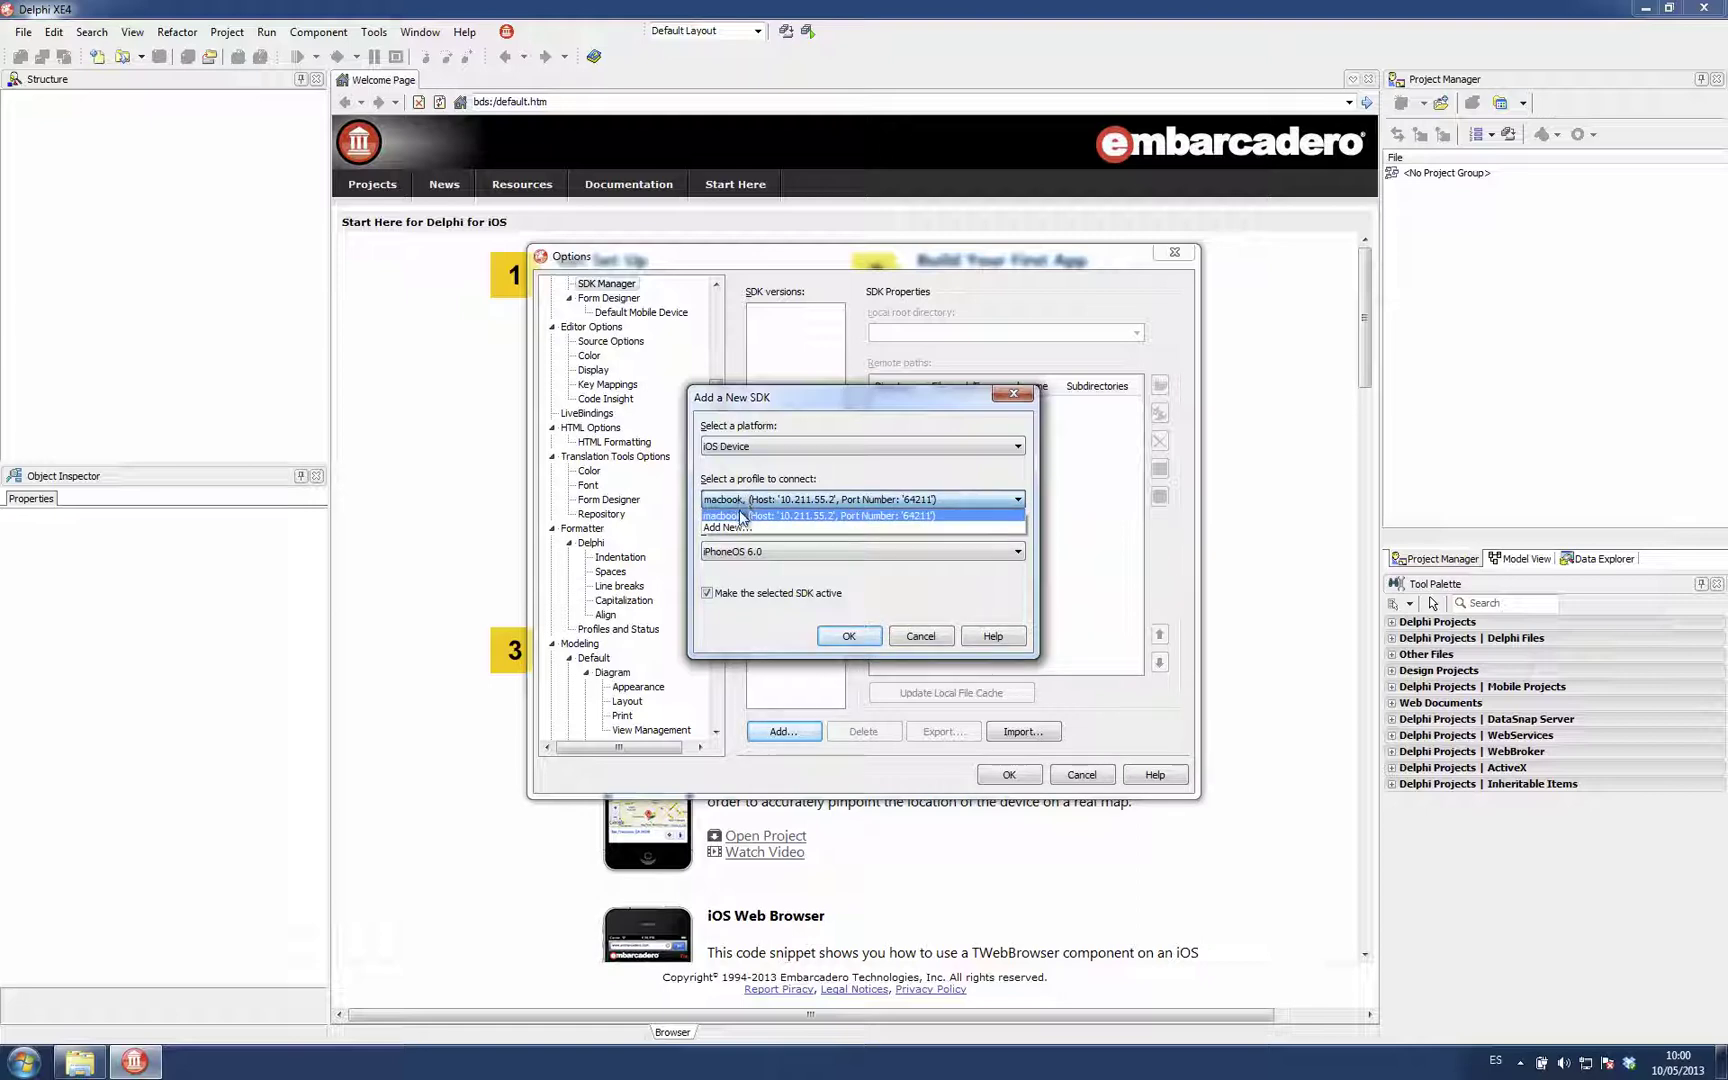
click(740, 516)
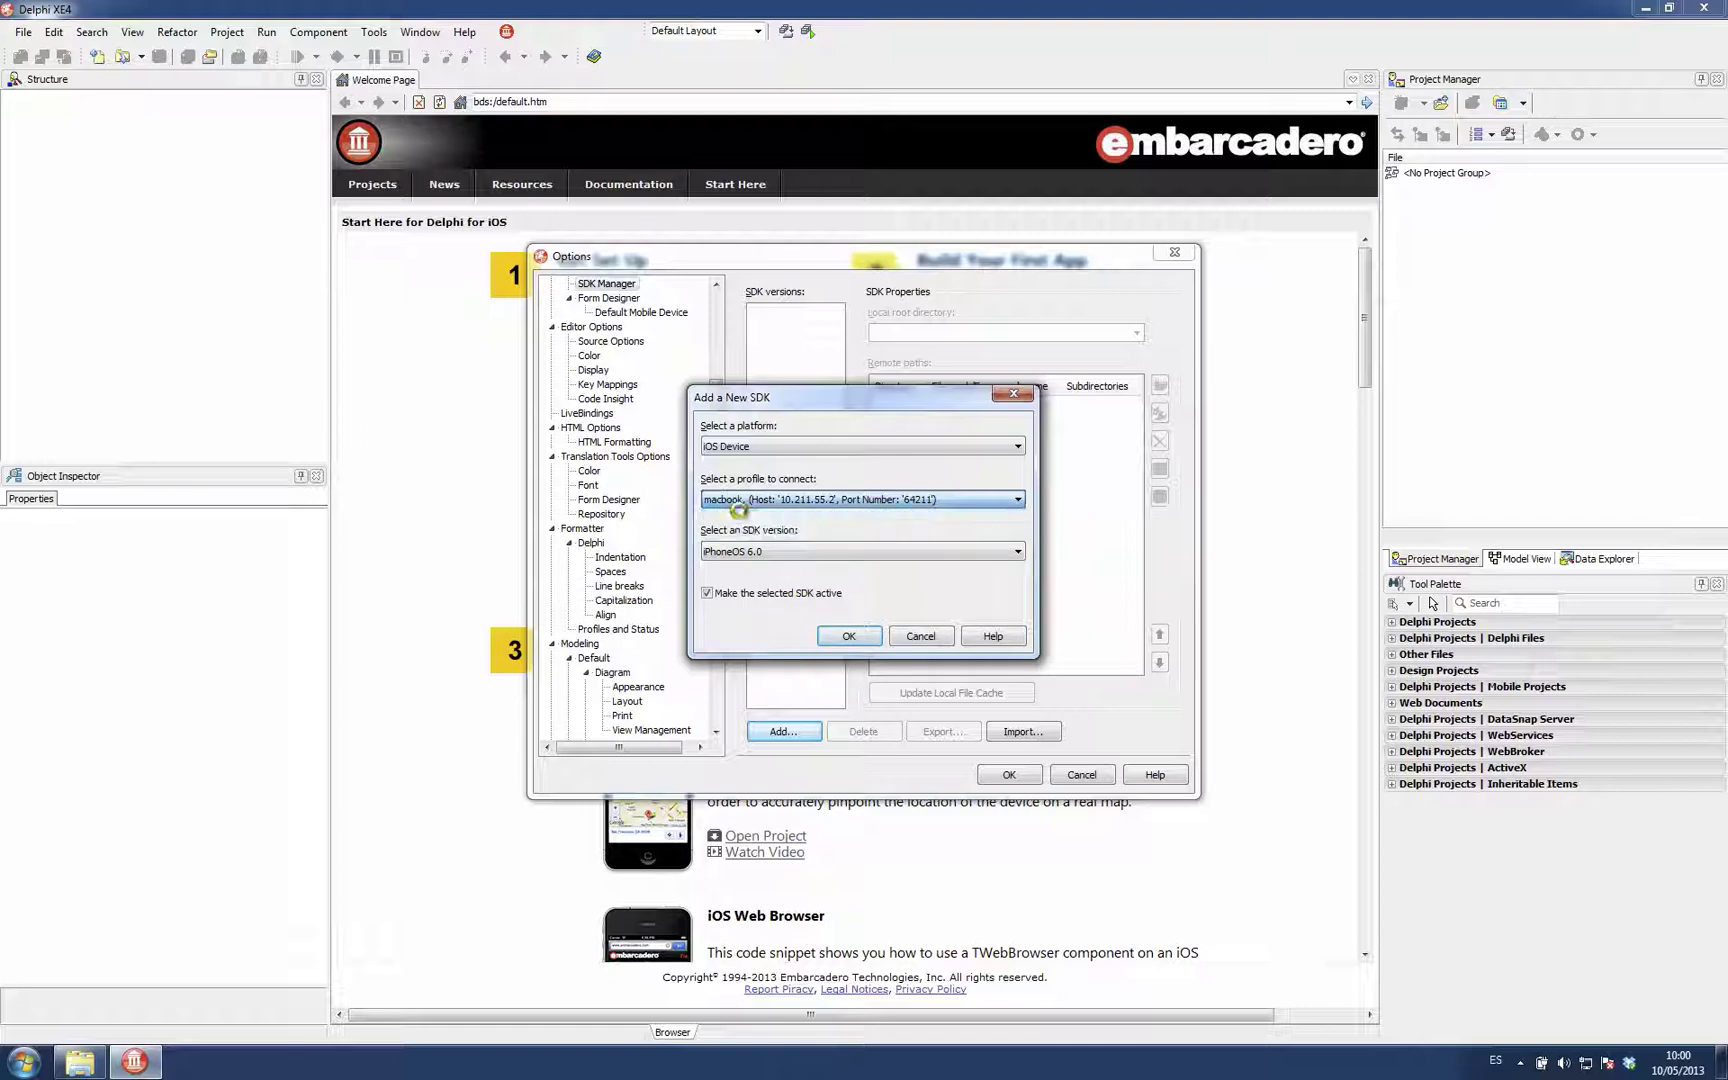
click(800, 552)
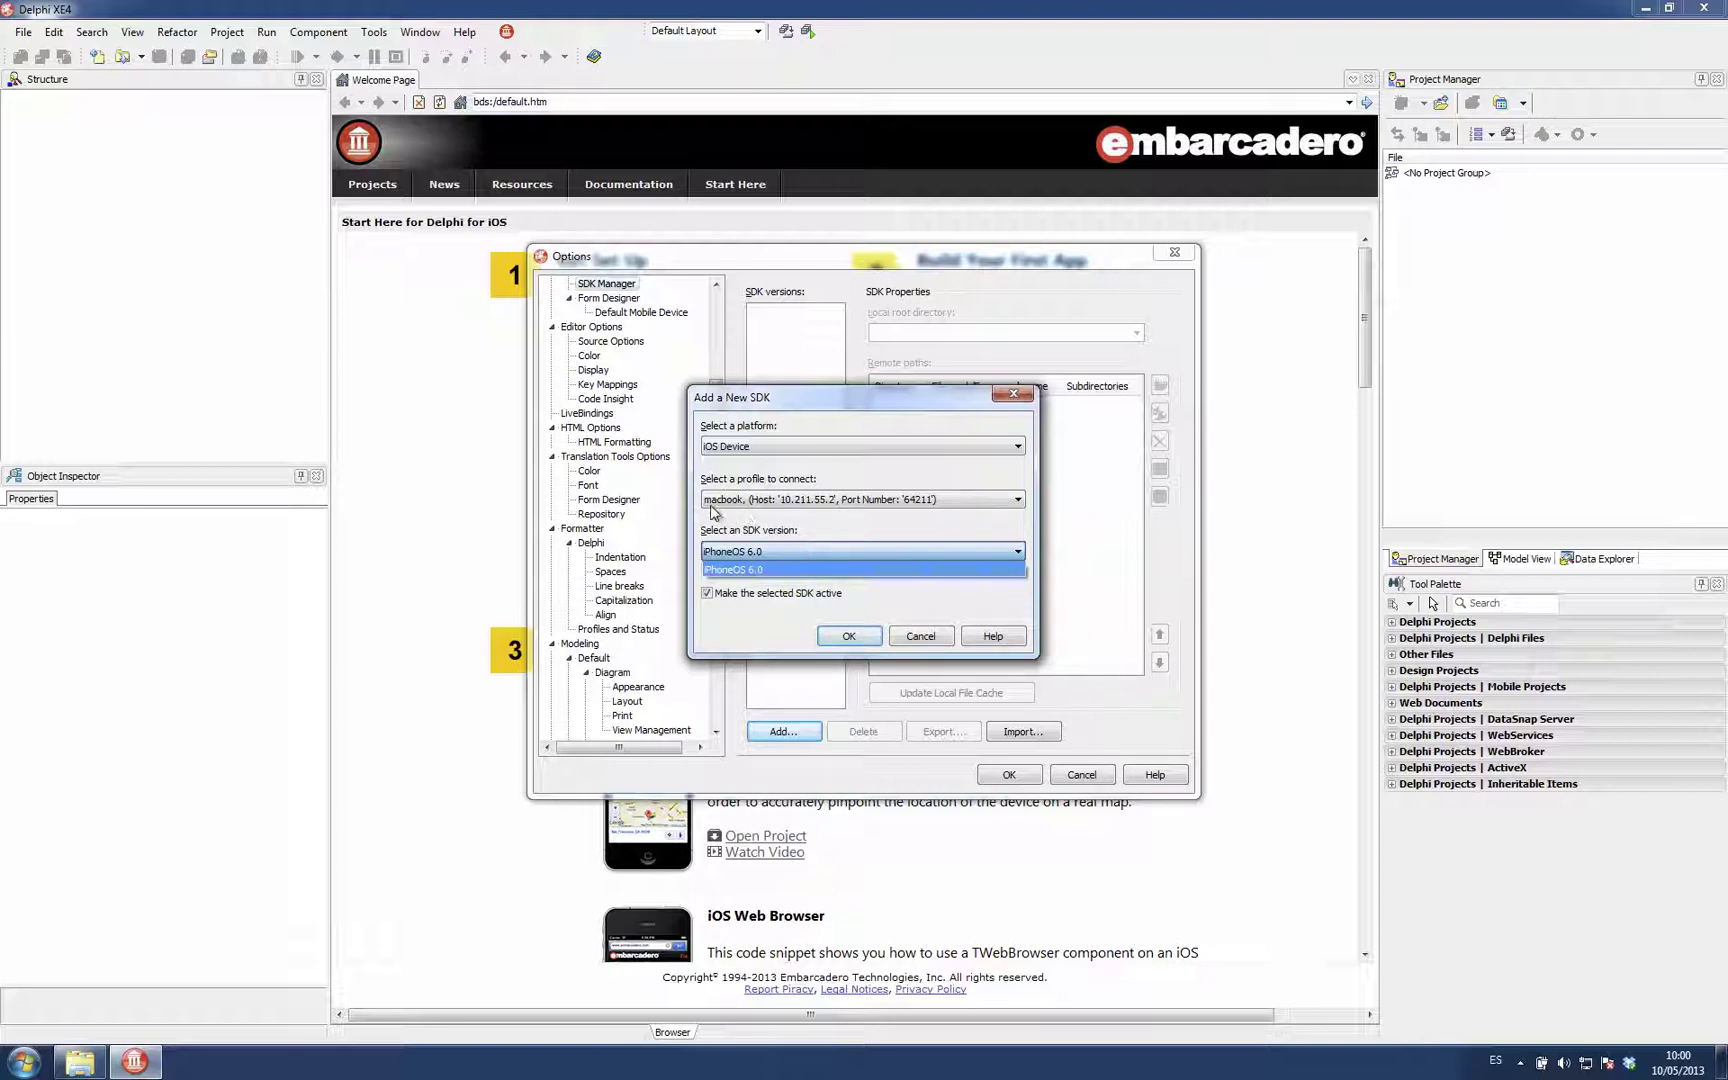
click(849, 531)
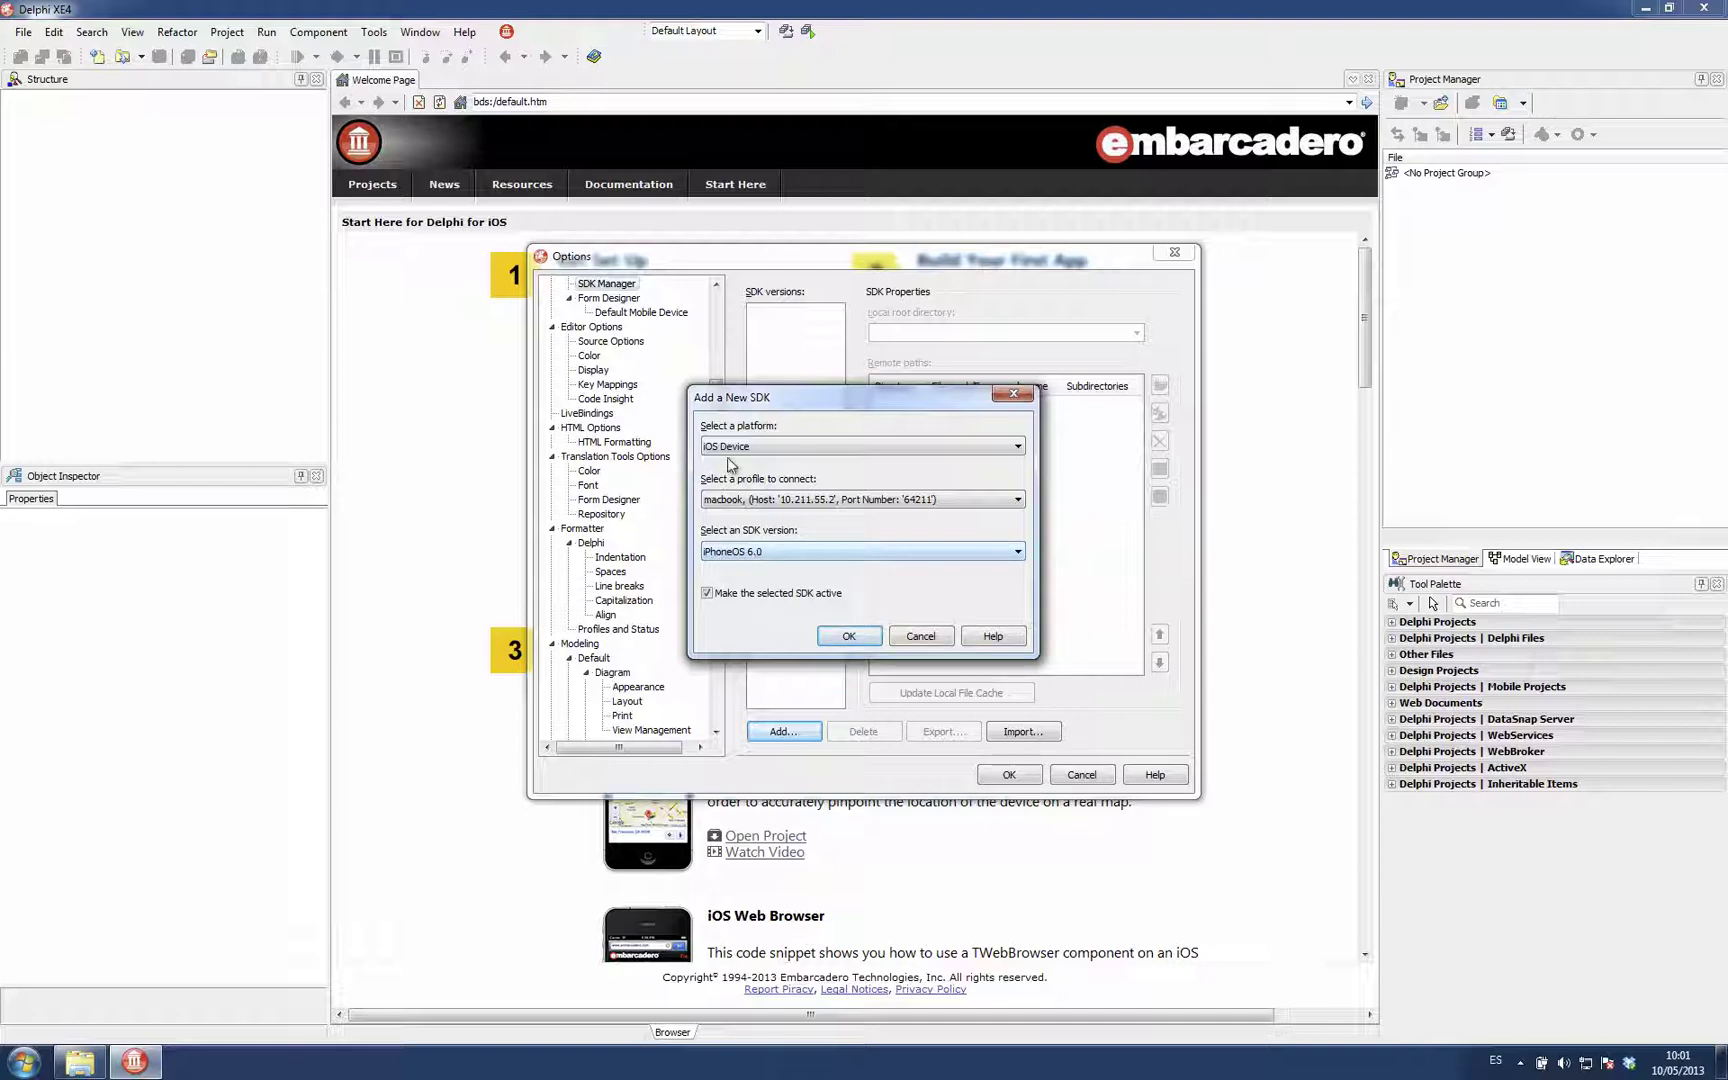
- Set the new SDK's platform to OS X and its version to MacOSX 10.8.2, add it and close the cache update report
click(782, 448)
click(755, 475)
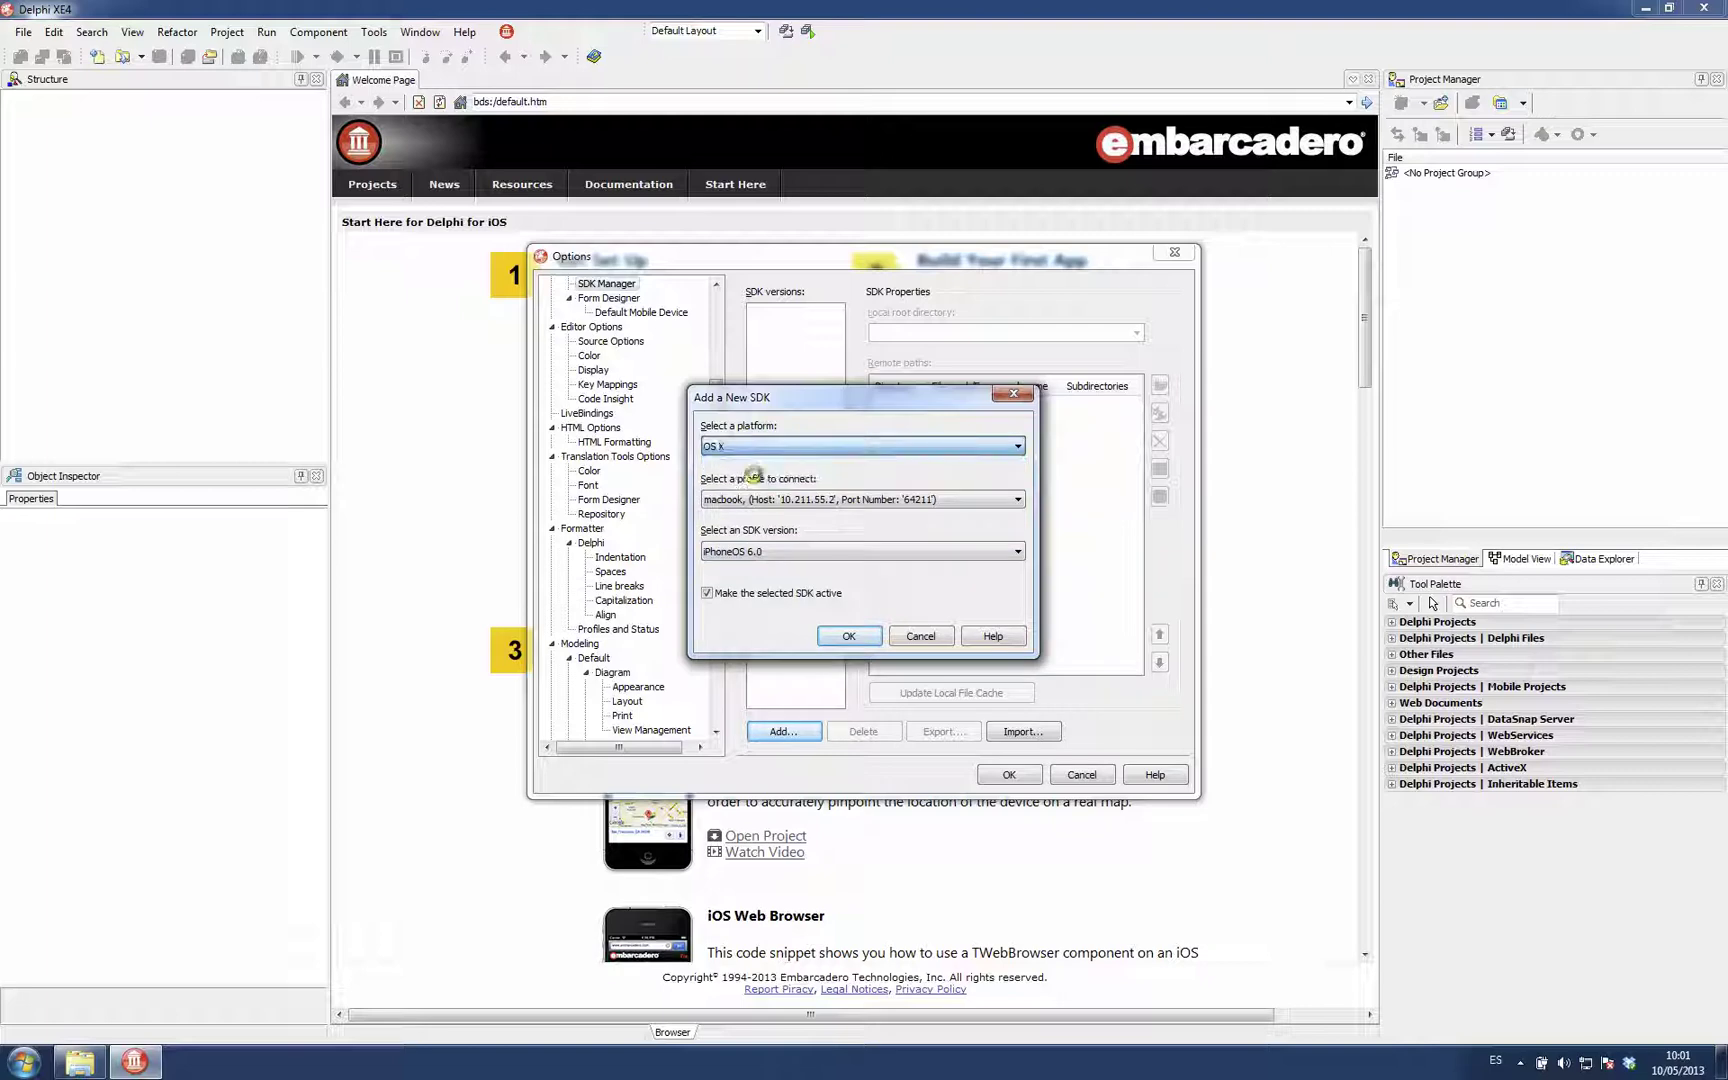
click(803, 552)
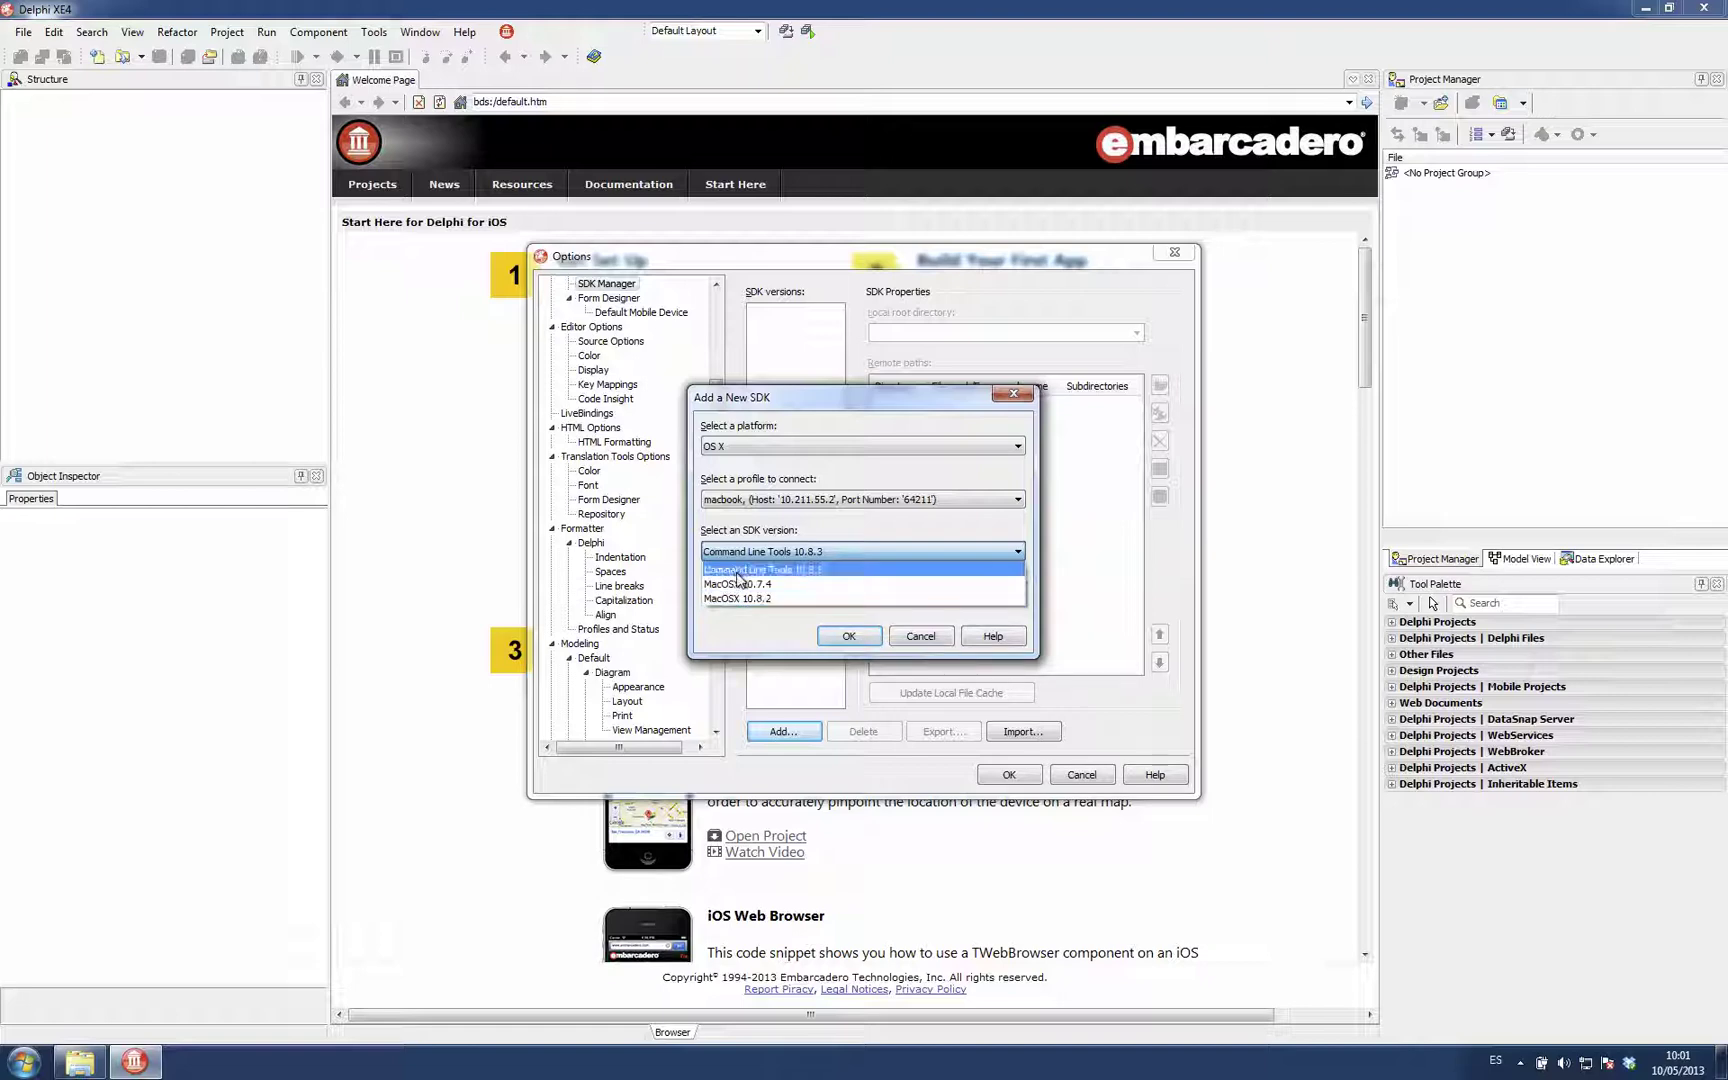
click(743, 598)
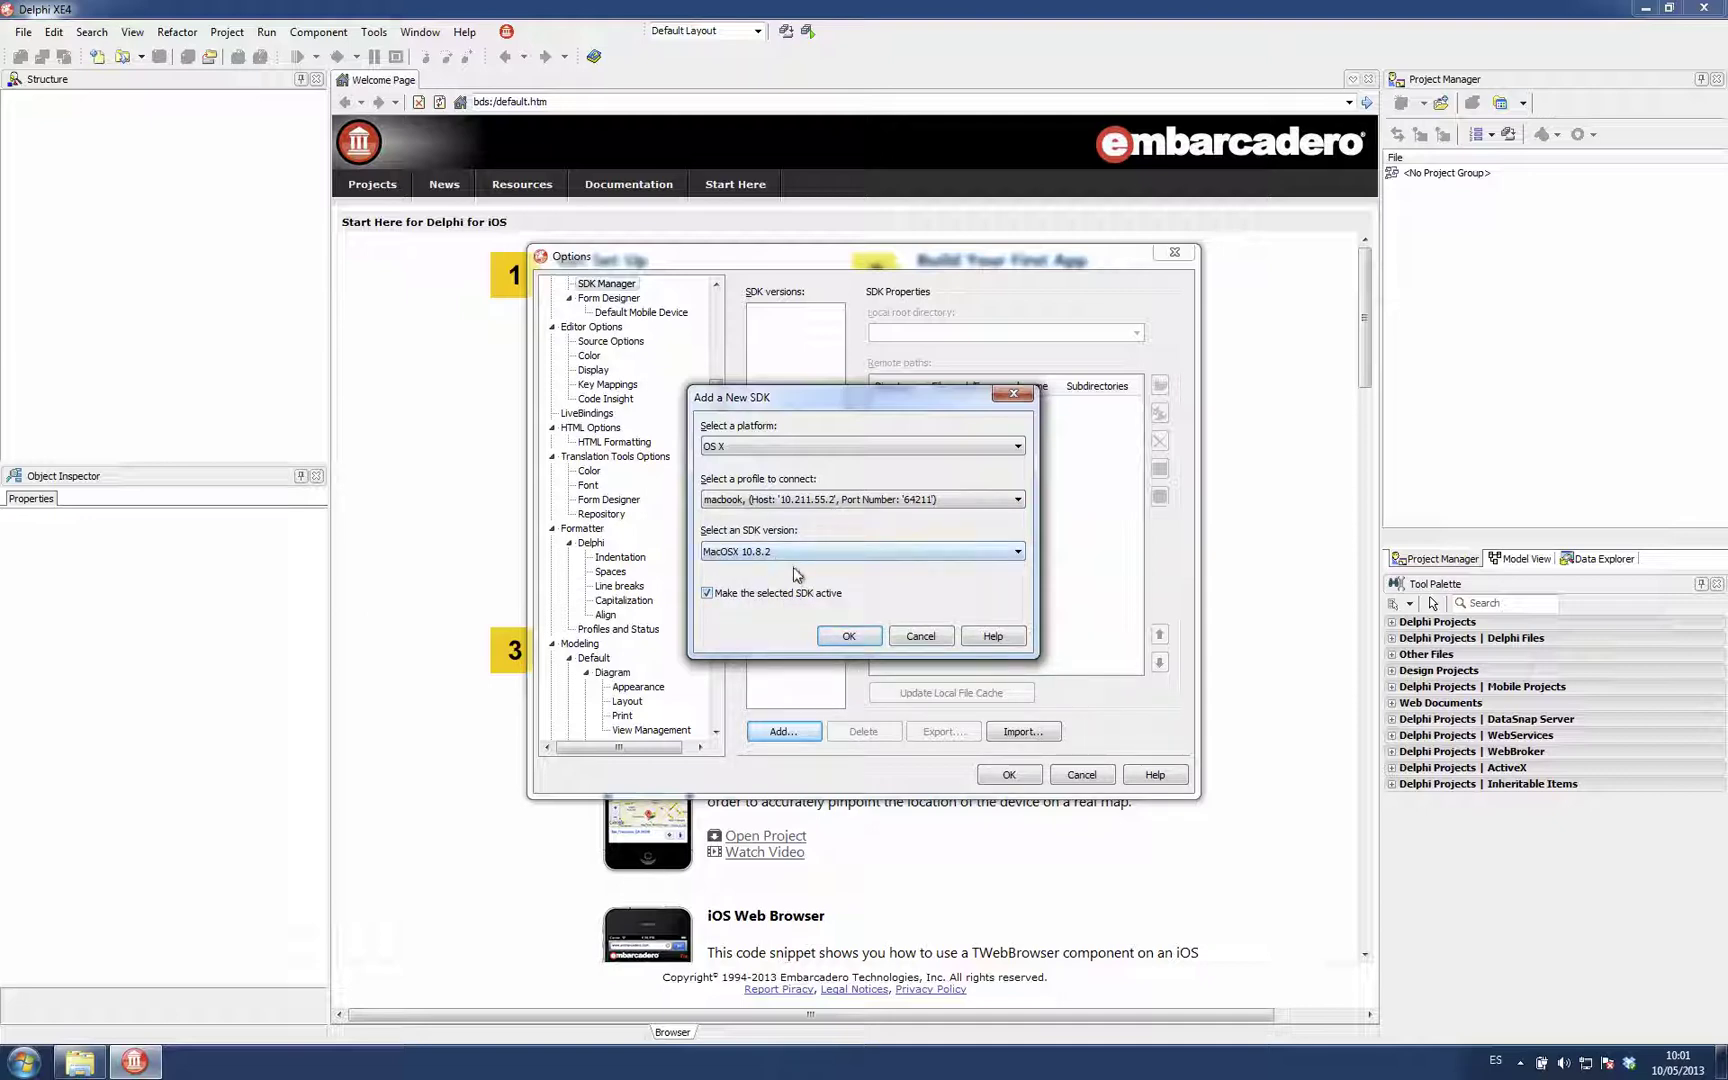
click(843, 638)
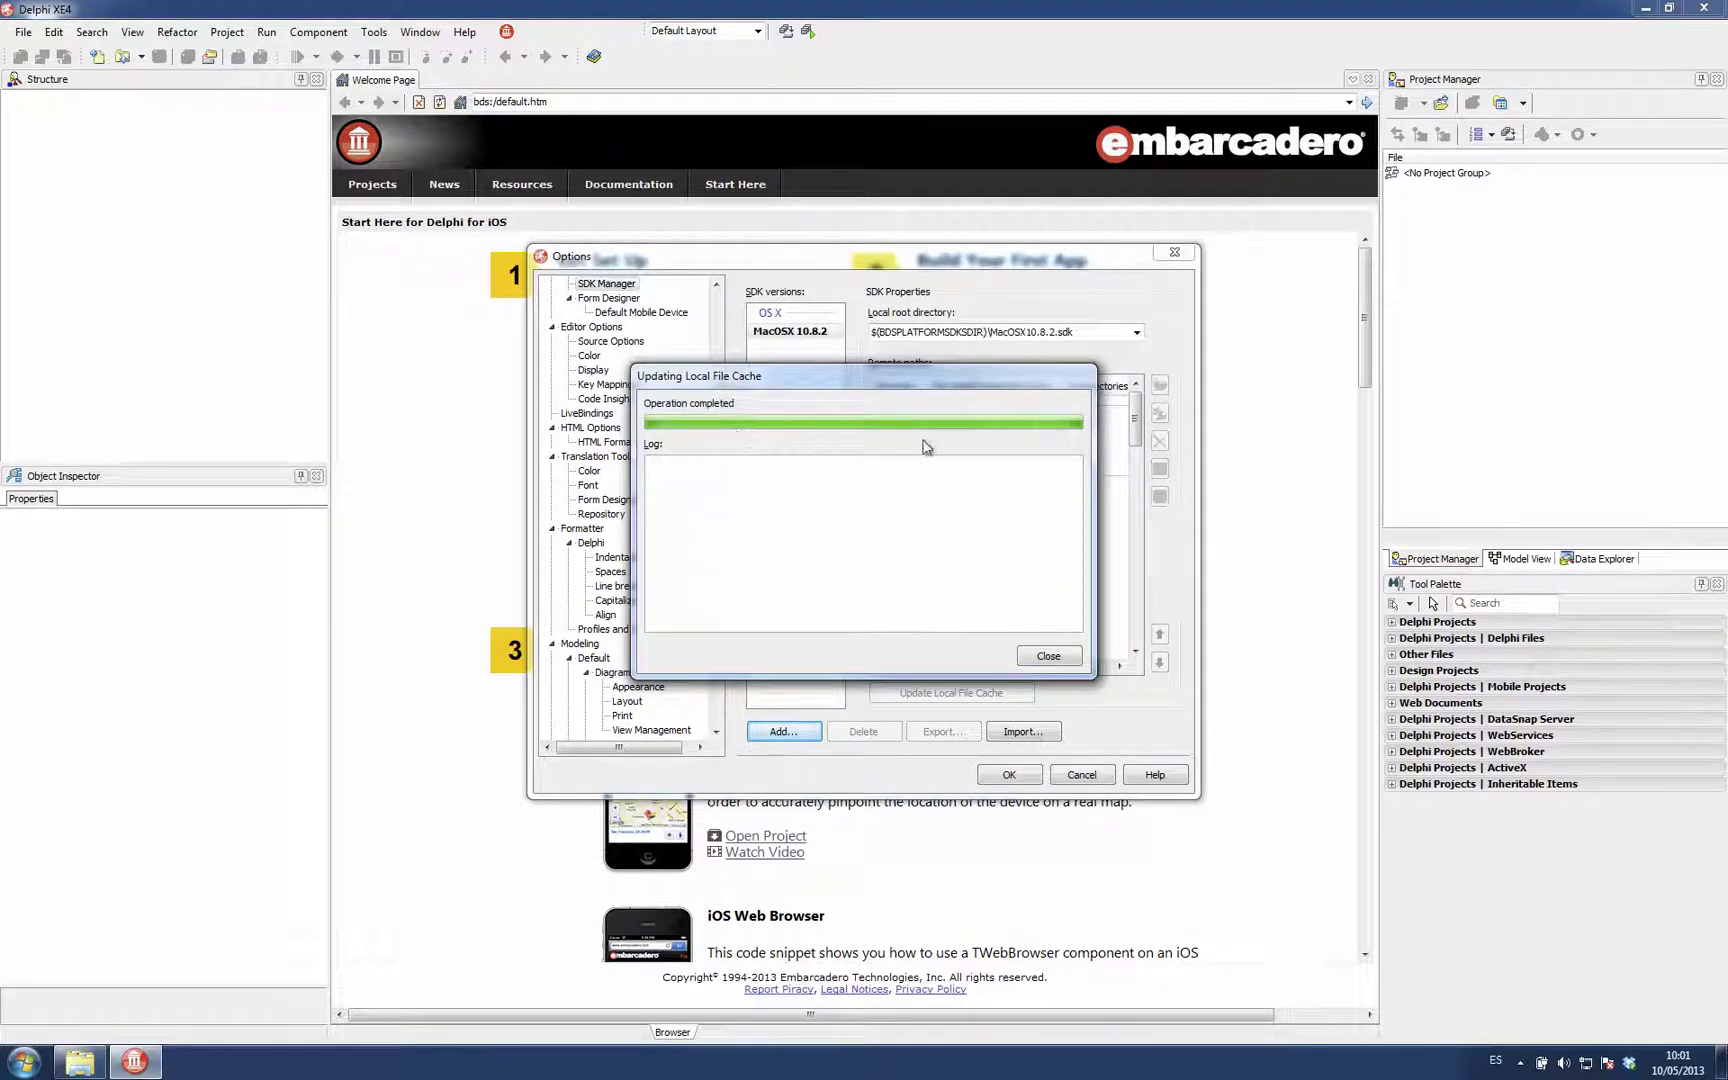
click(1040, 660)
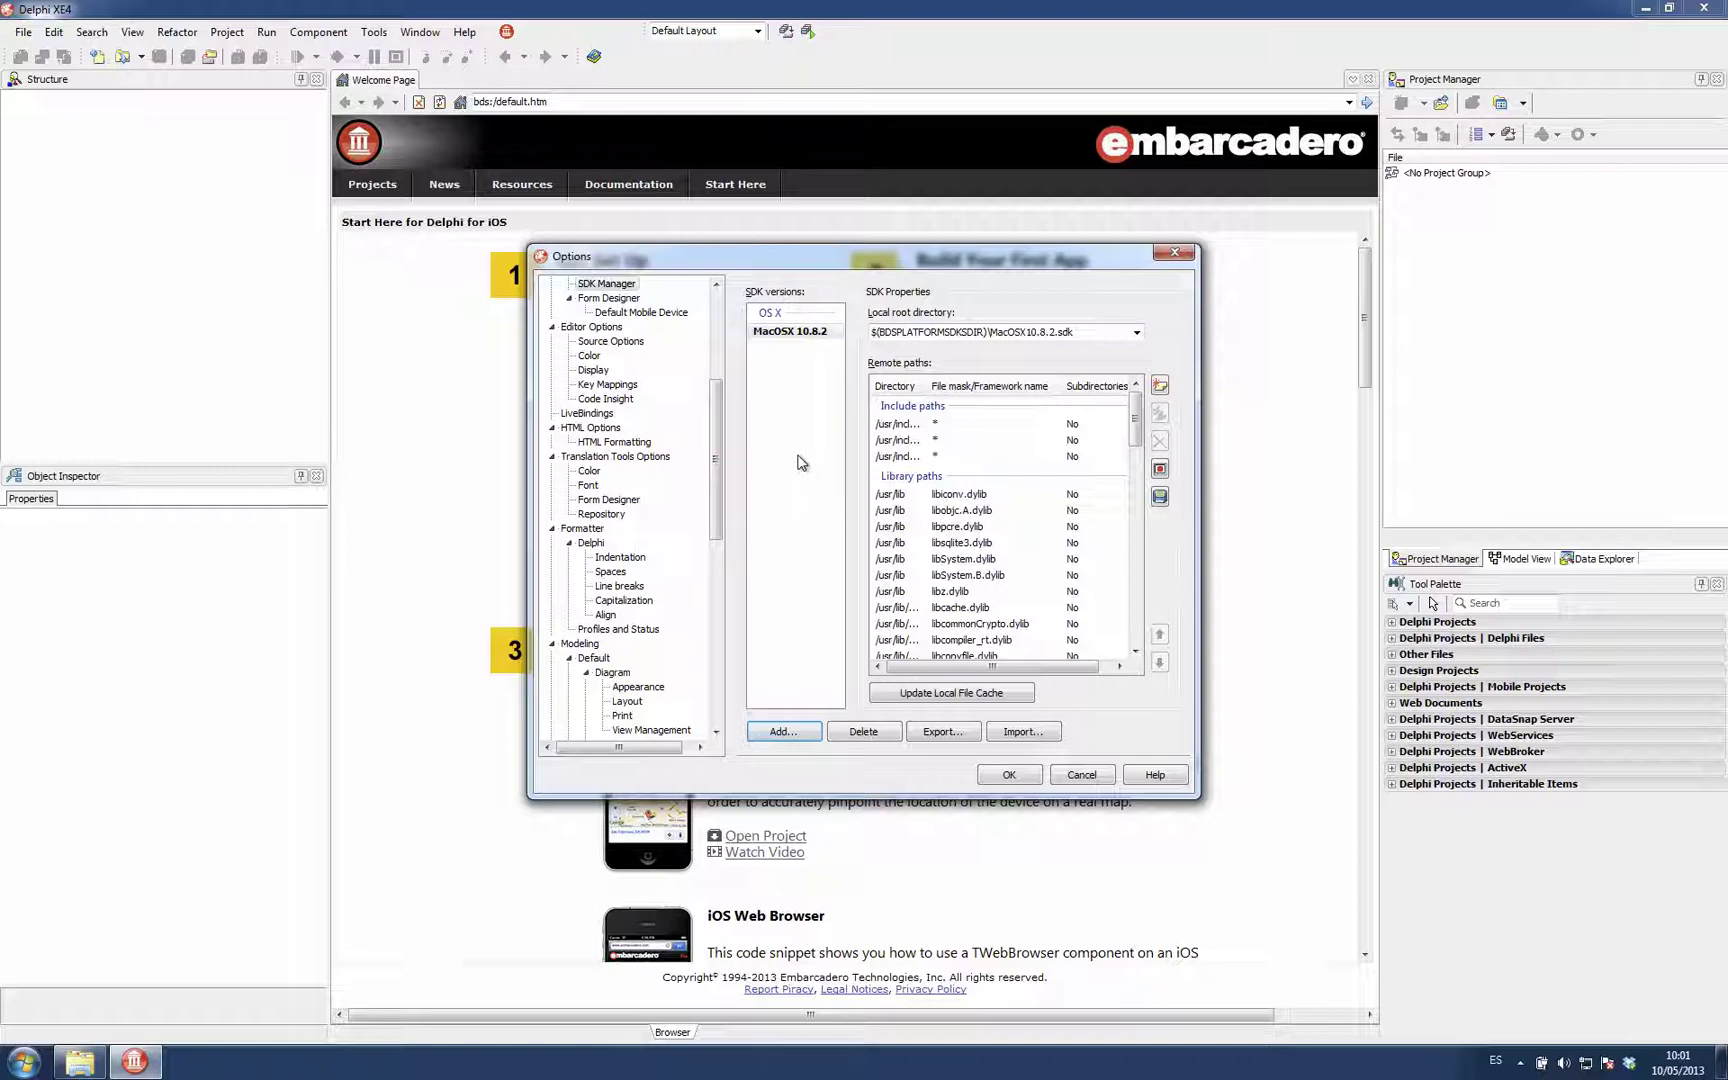
- Add a second OS X SDK, version MacOSX 10.7.4, using the macbook profile and make it active
click(782, 731)
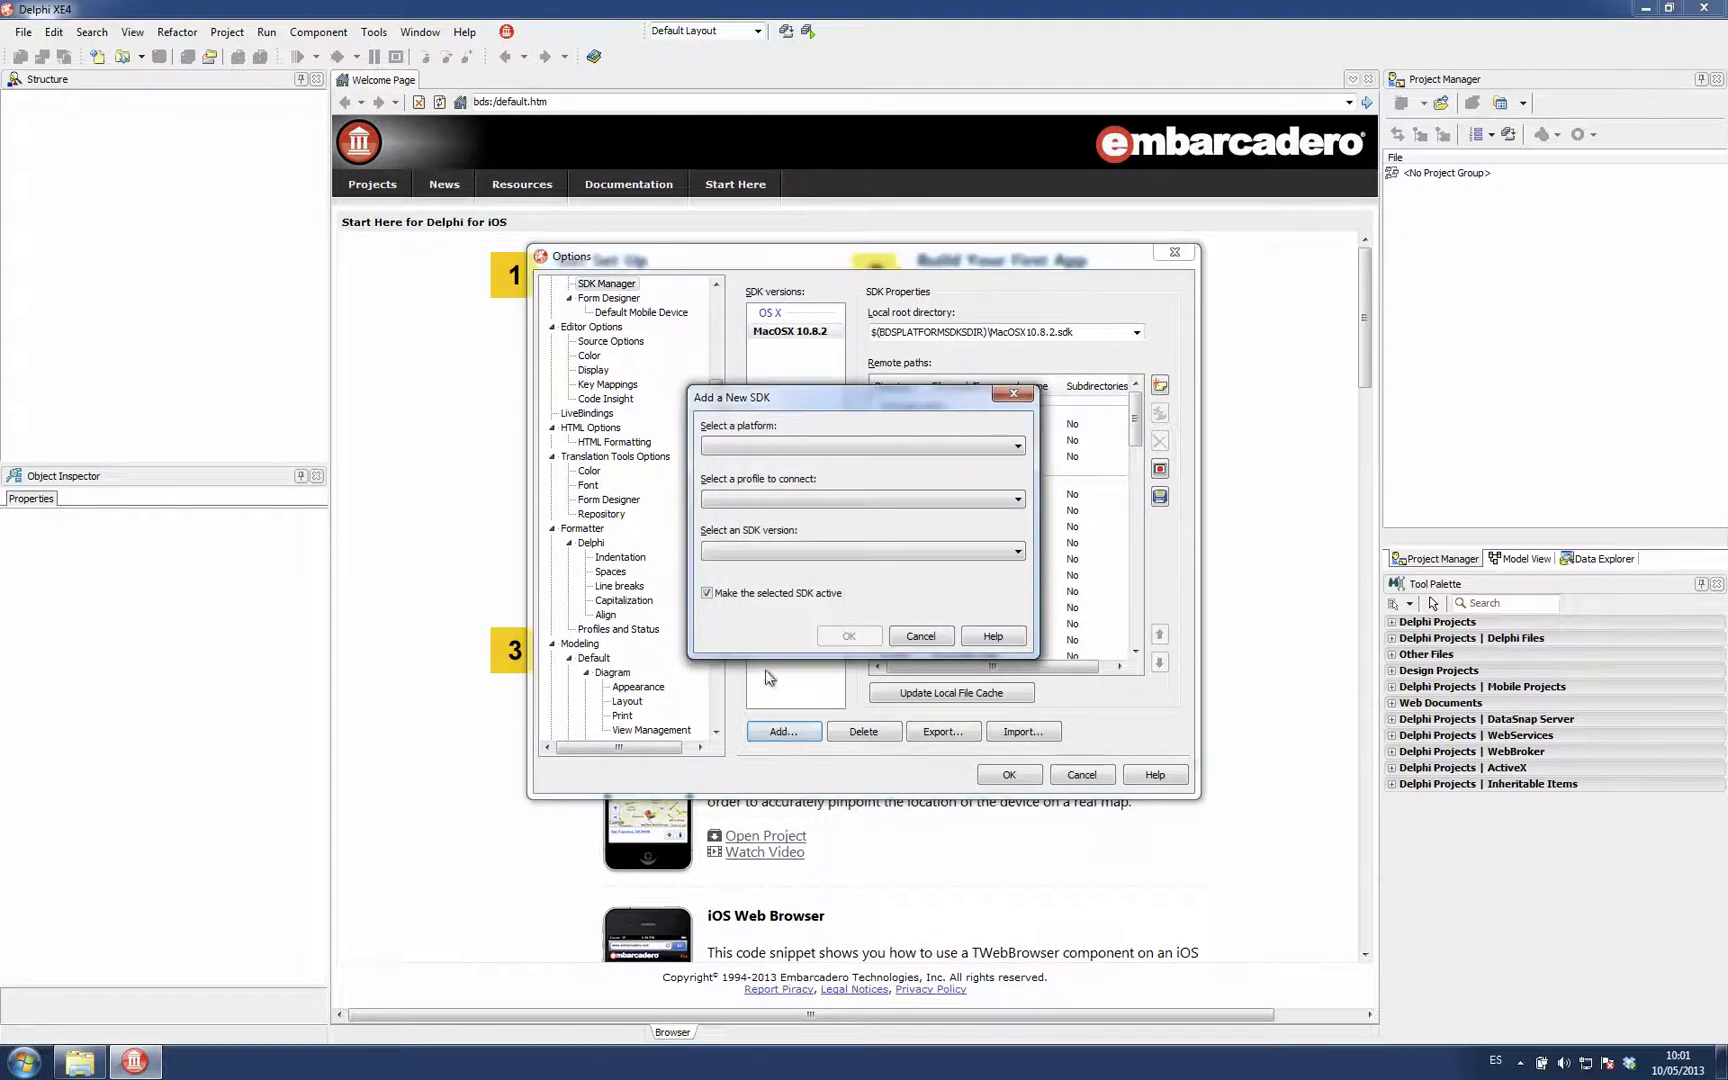
click(766, 446)
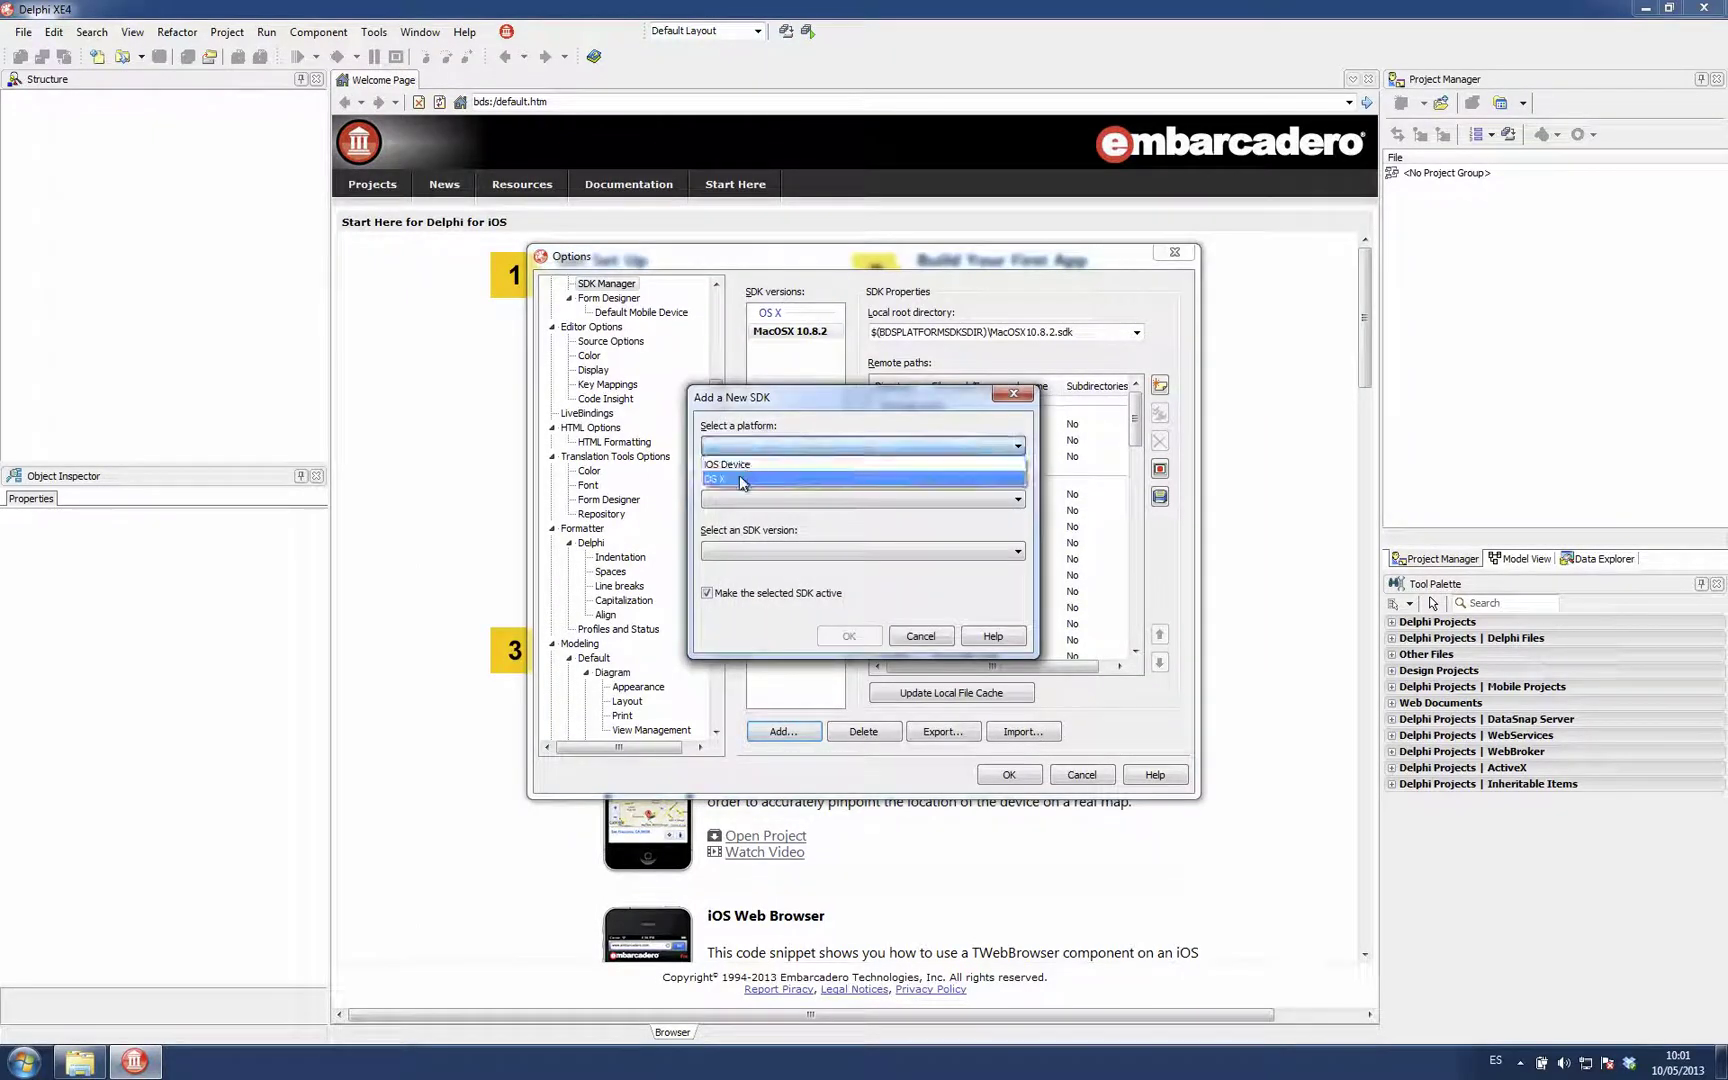
click(741, 480)
click(760, 551)
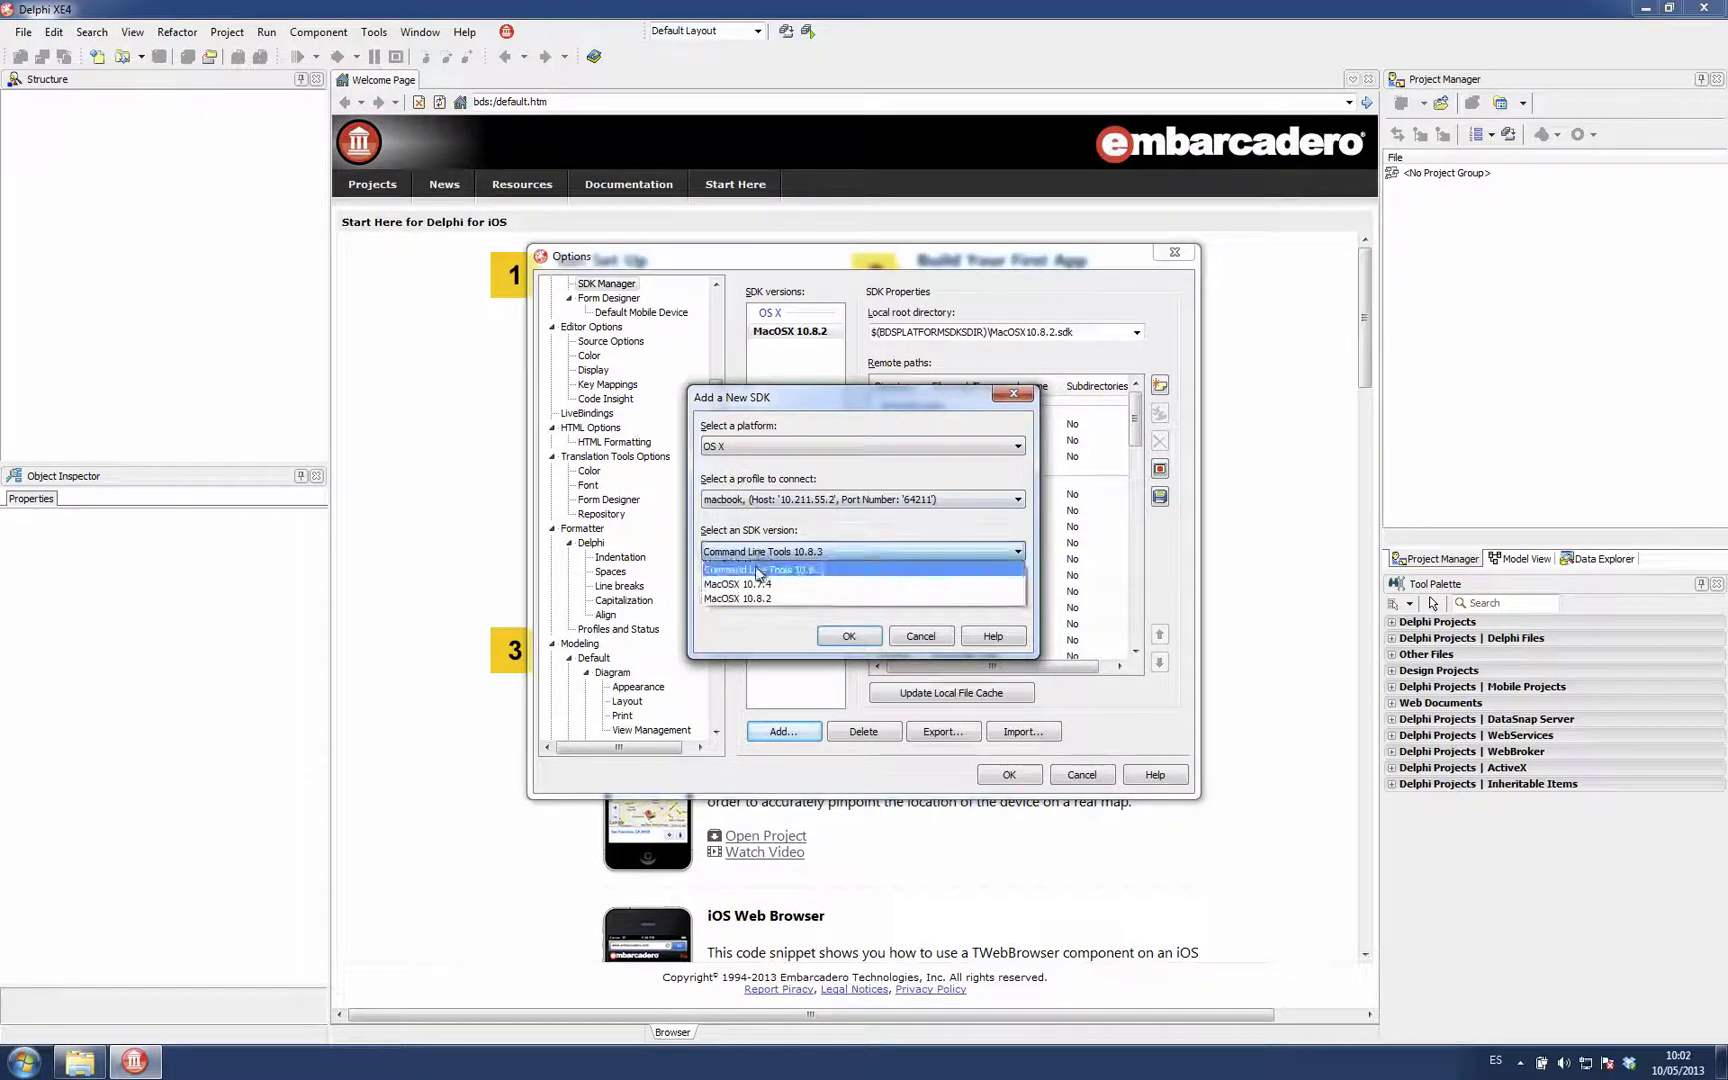
click(740, 598)
click(815, 556)
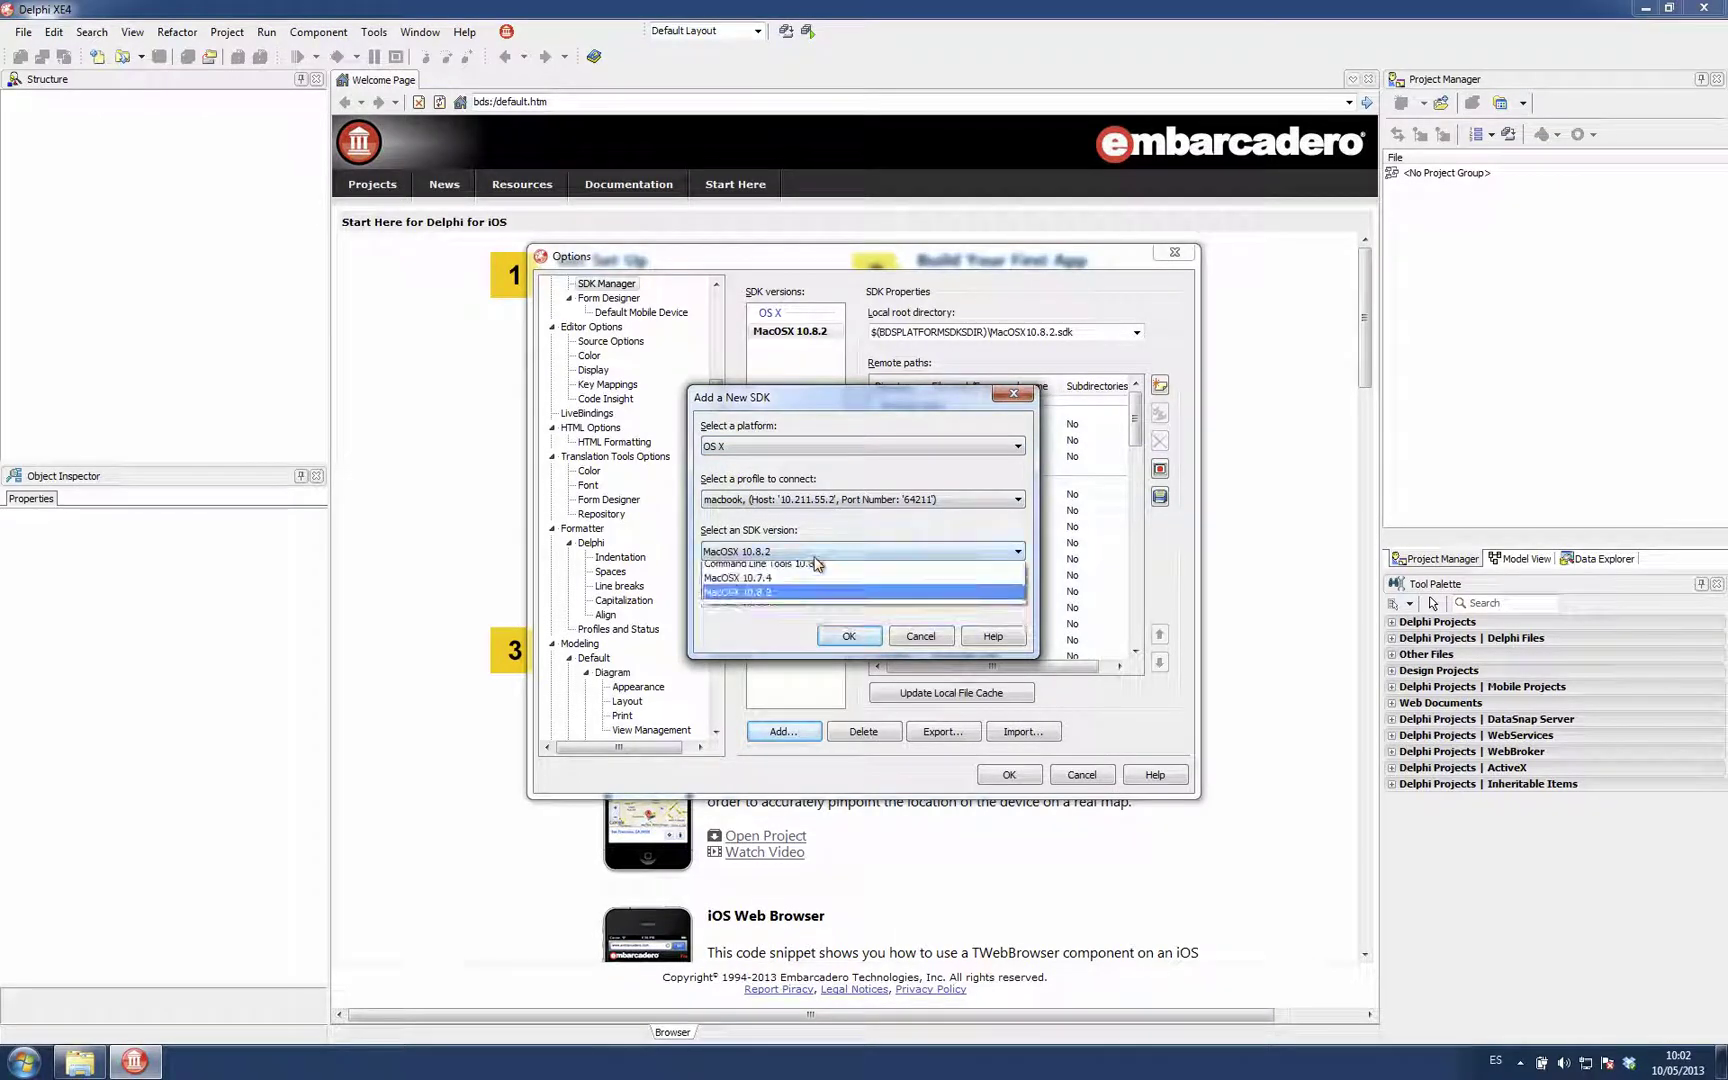
click(778, 592)
click(849, 636)
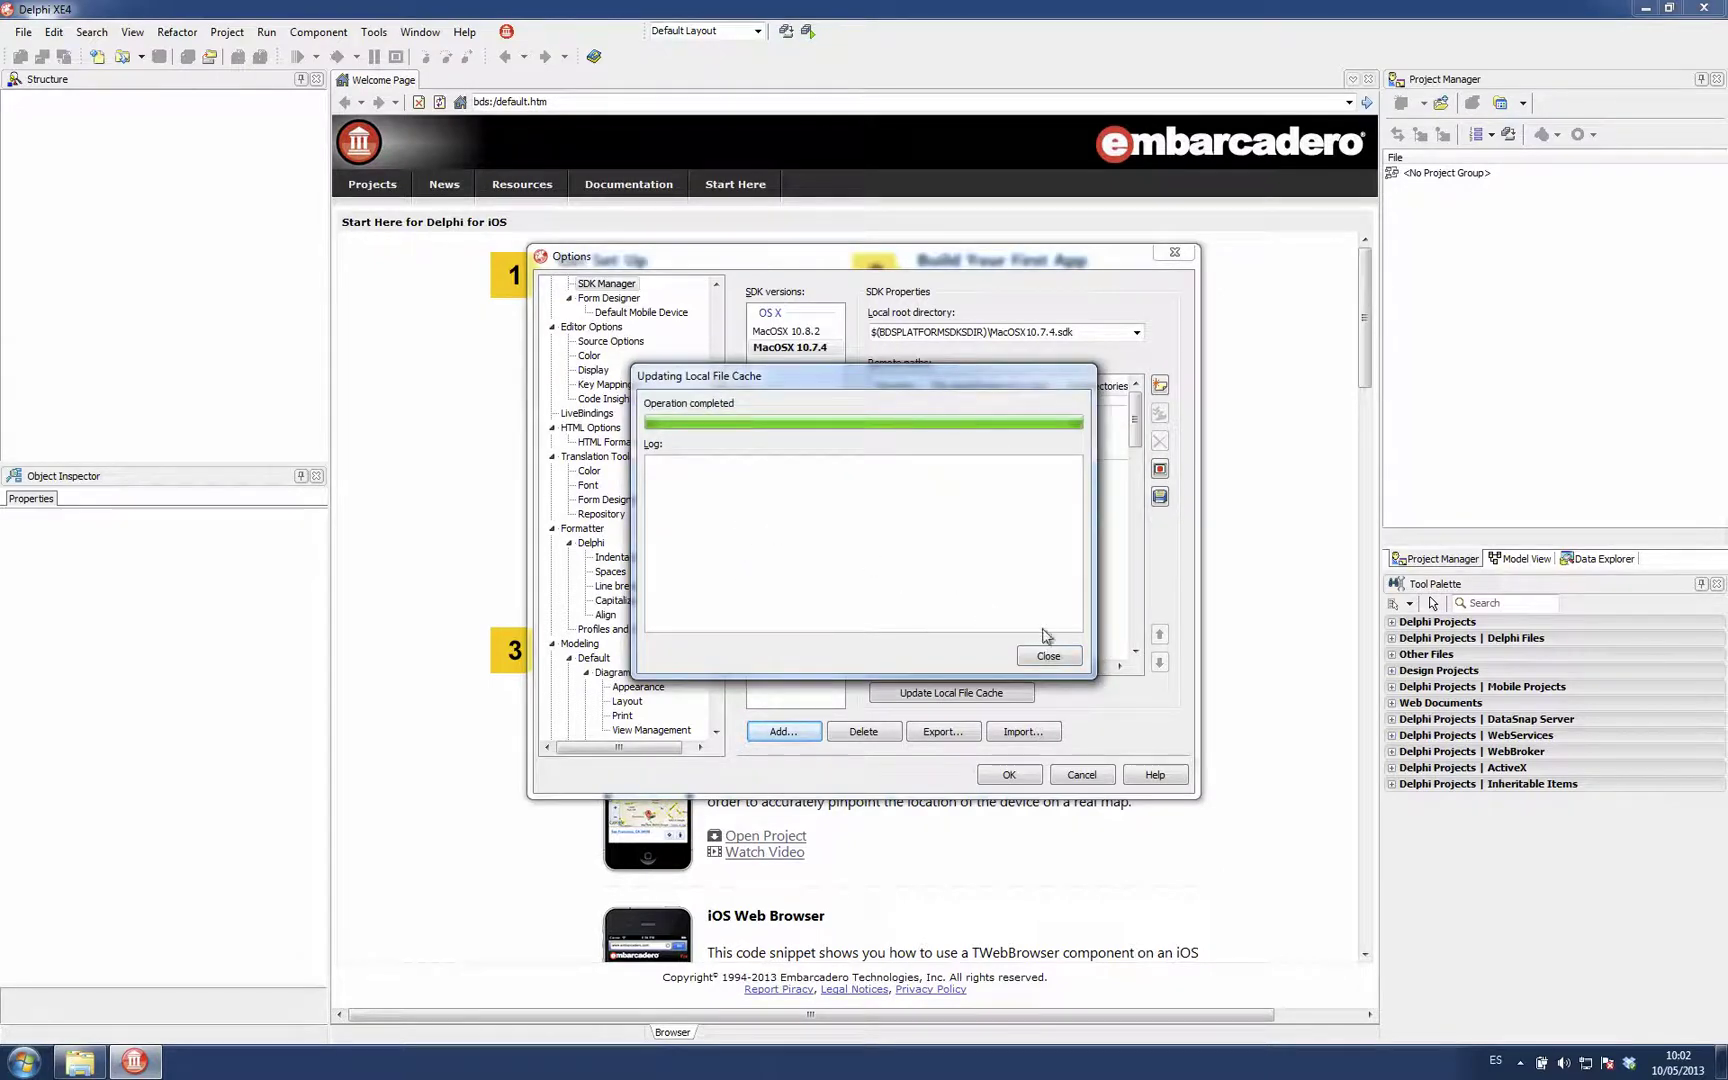
click(1047, 655)
- Add the iPhoneOS 6.0 SDK for the iOS Device platform through the macbook profile
click(781, 731)
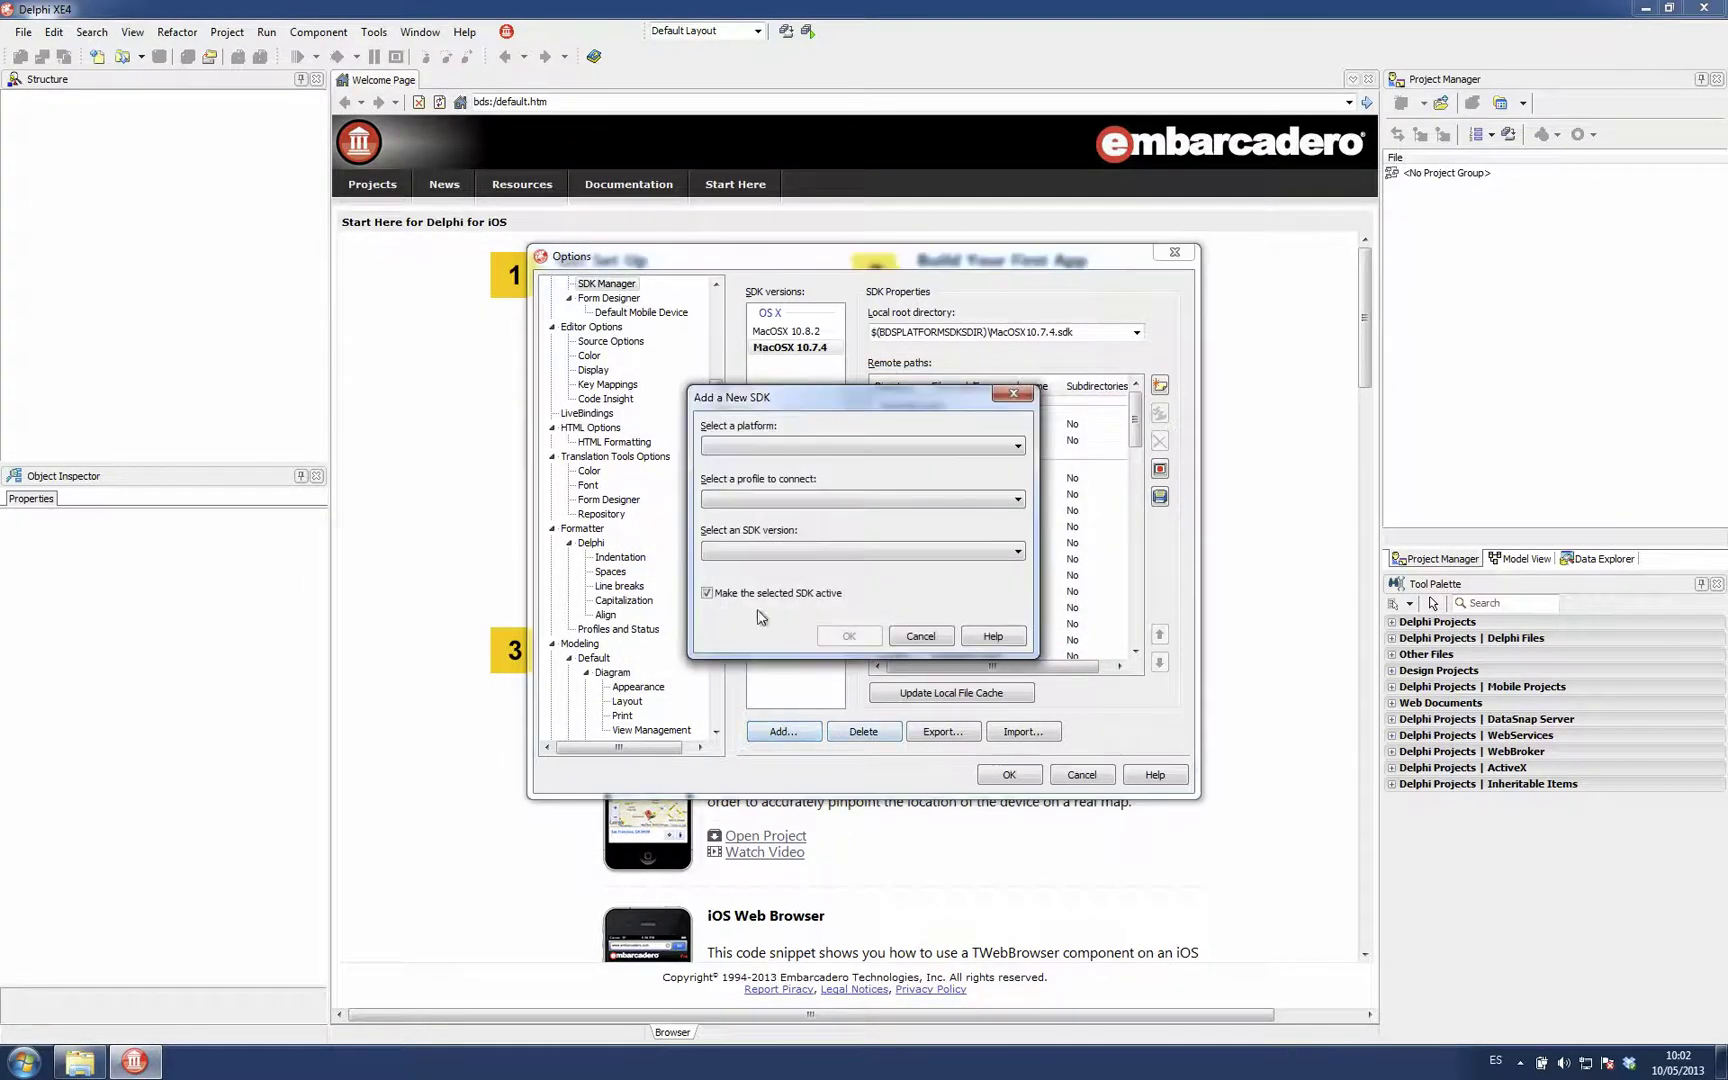
click(758, 447)
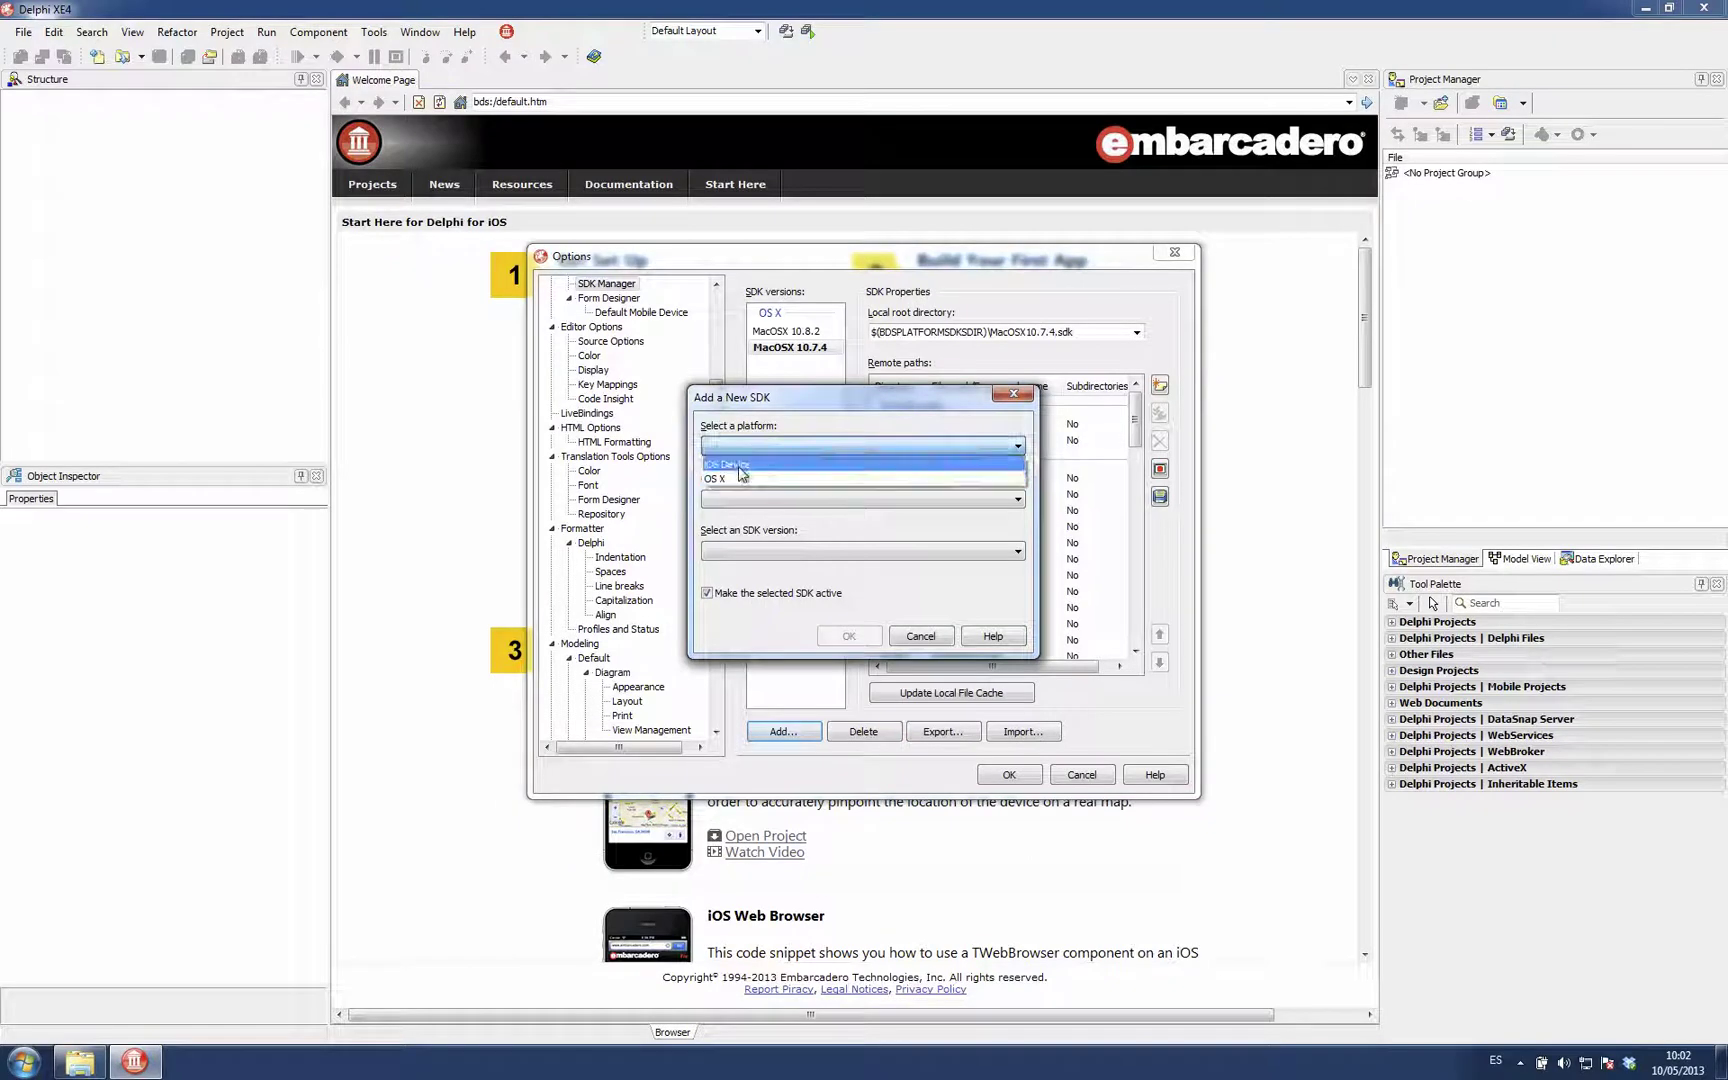
click(740, 466)
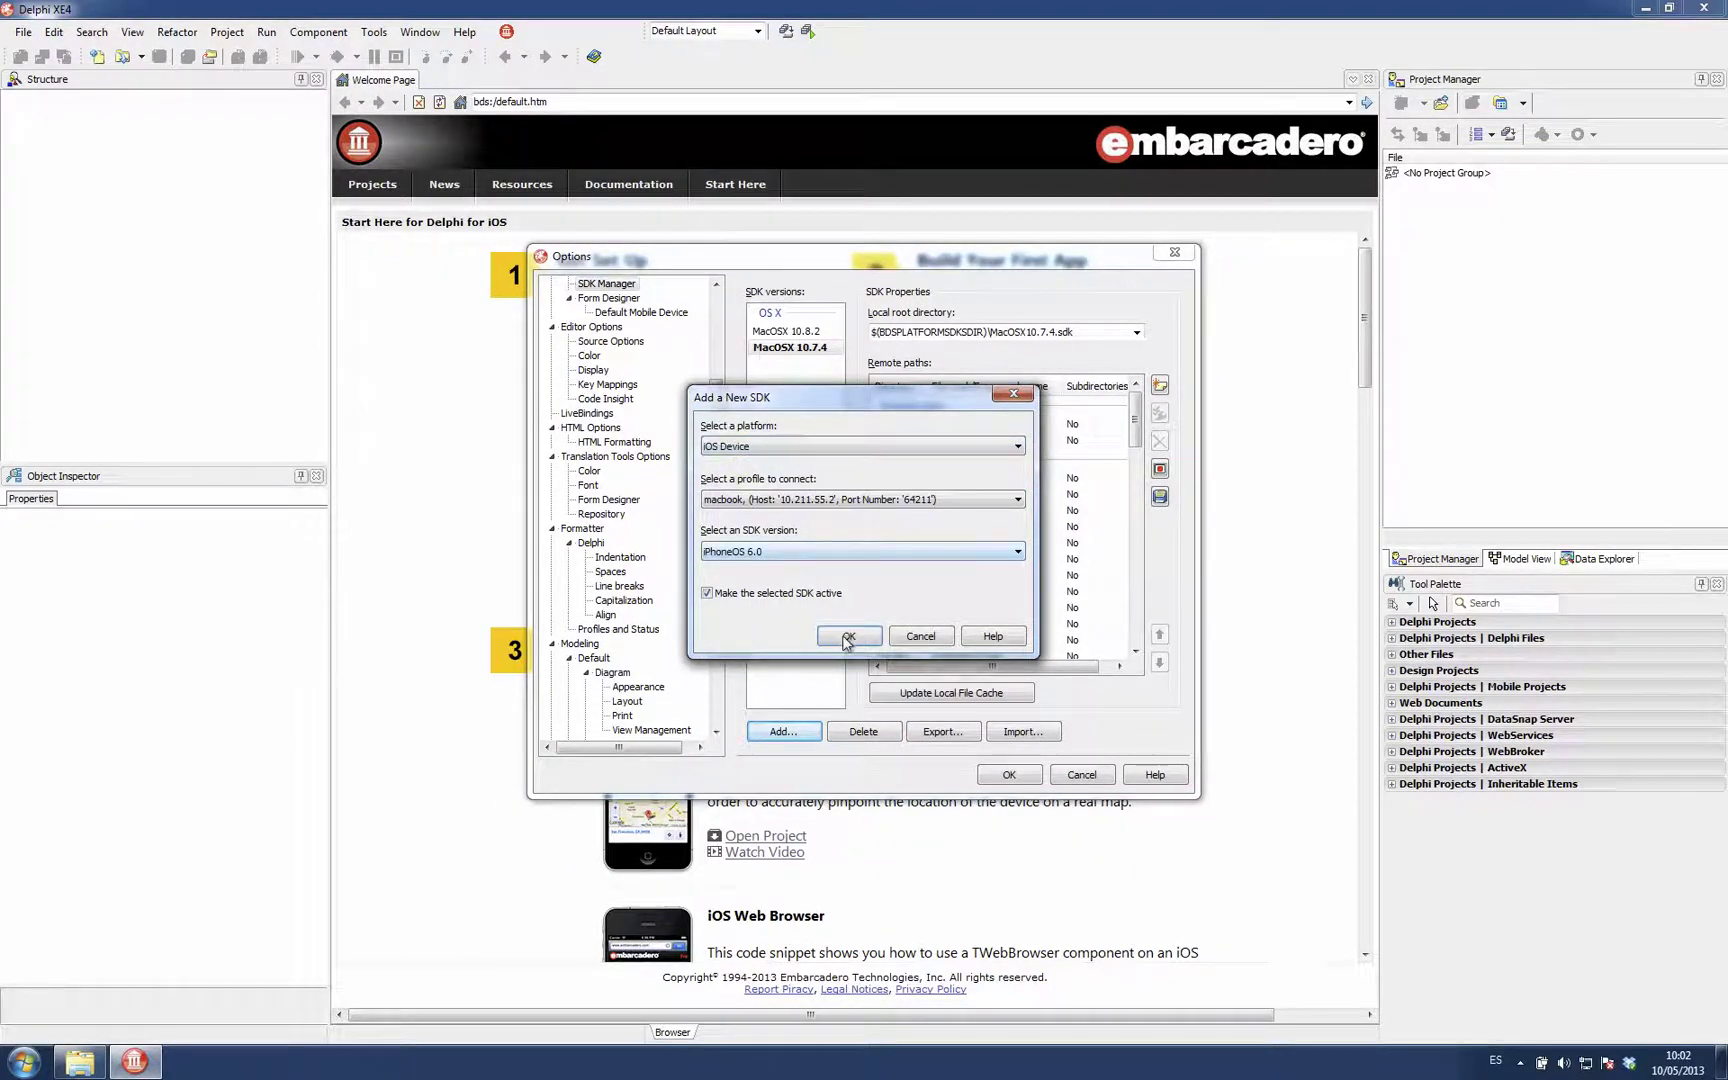
click(846, 638)
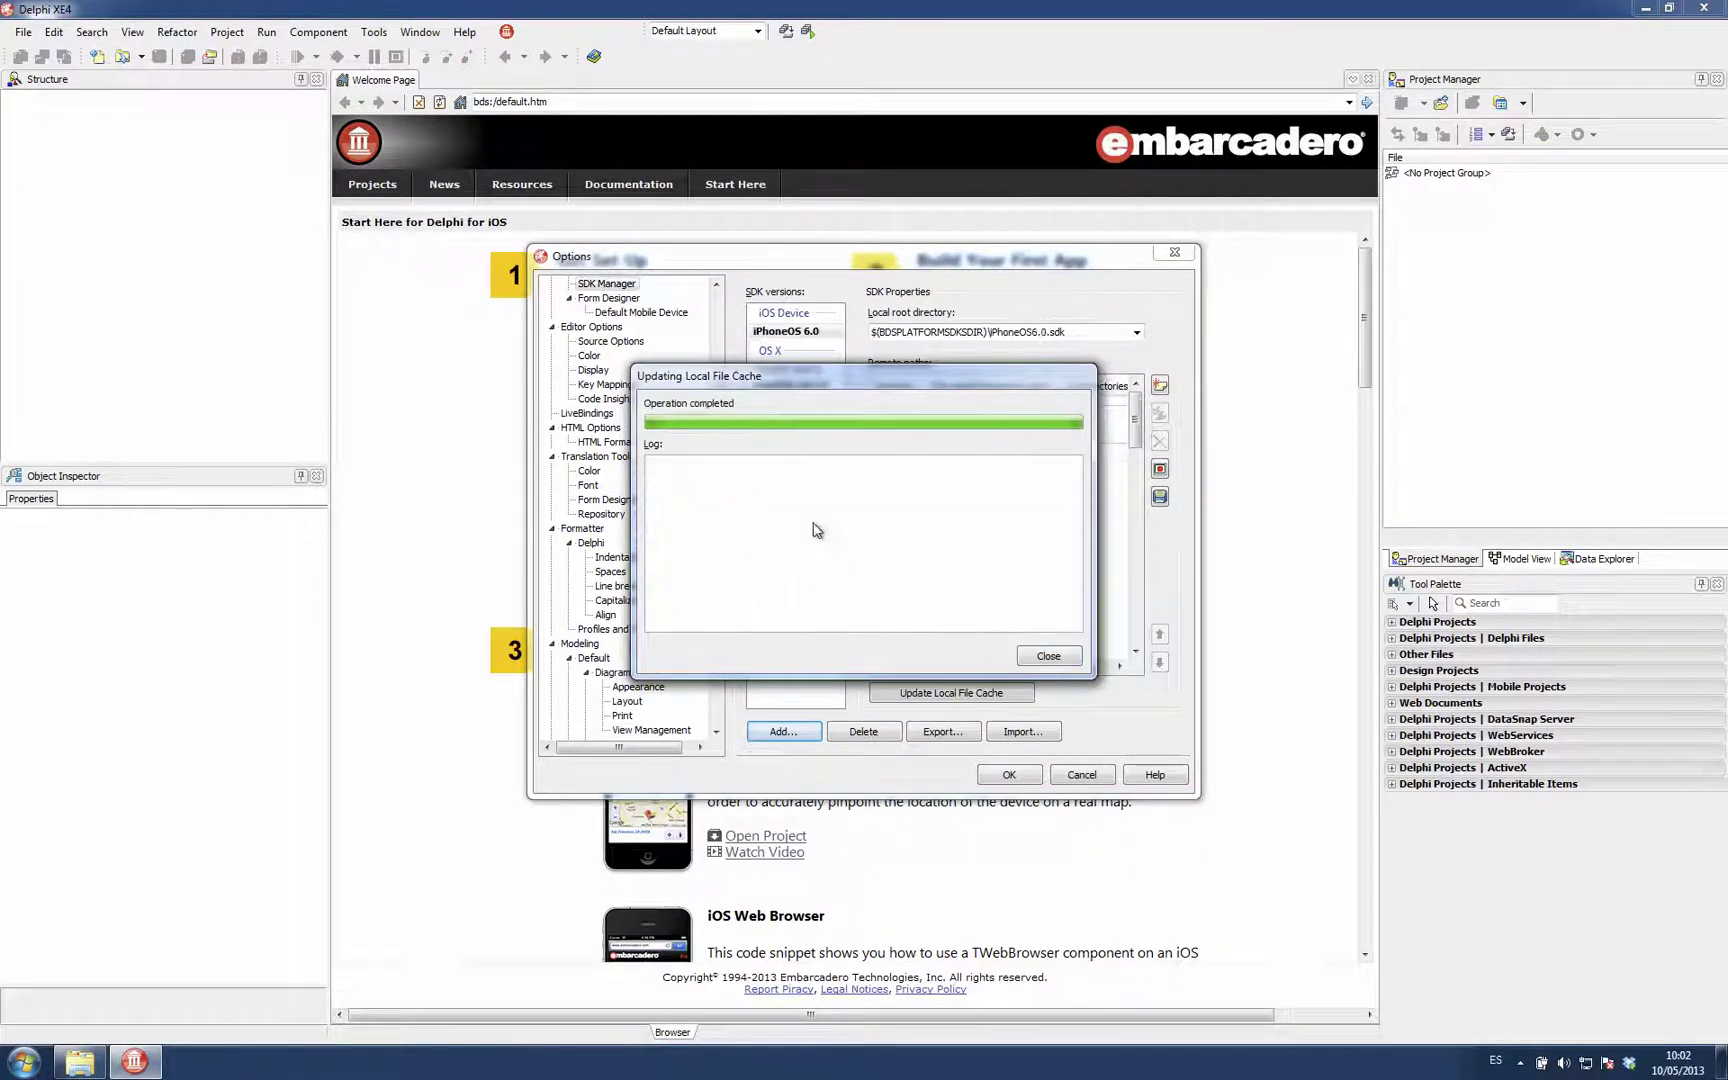
click(1065, 661)
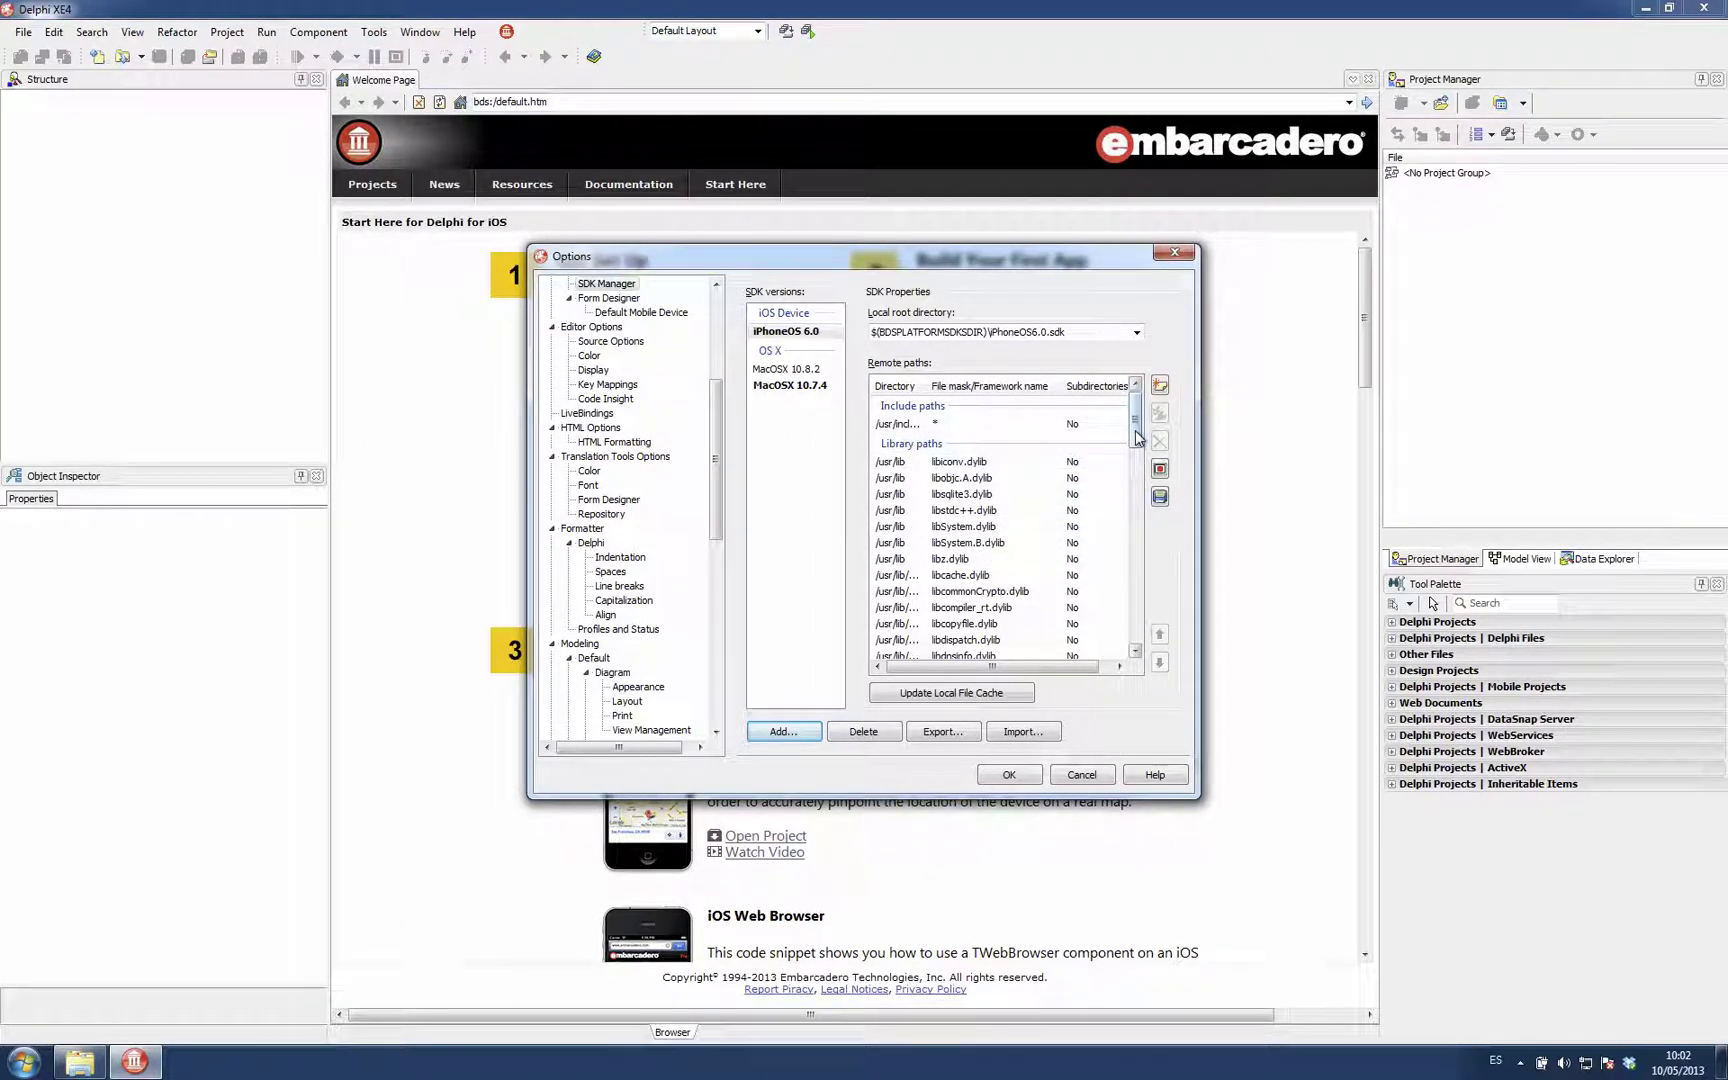
- Examine the framework paths of the MacOSX 10.8.2 SDK and the options for adding a remote path item, without adding one
click(770, 369)
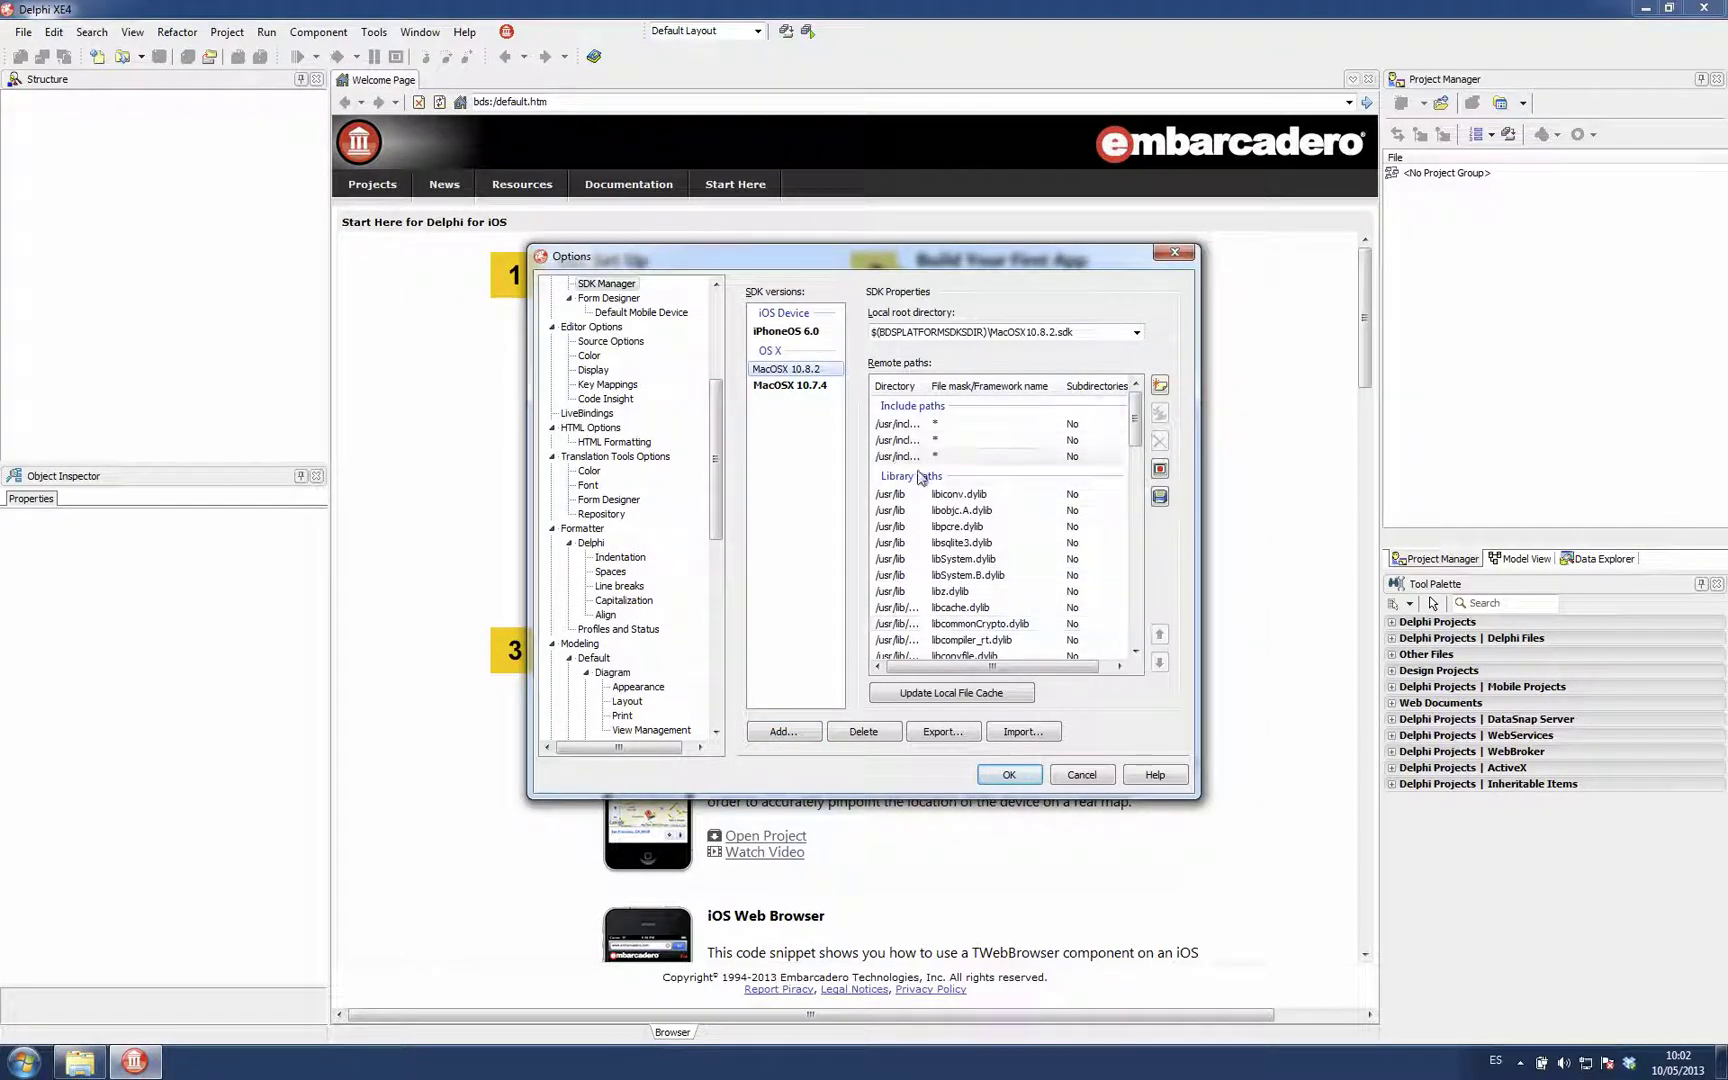
drag(1137, 441, 1134, 568)
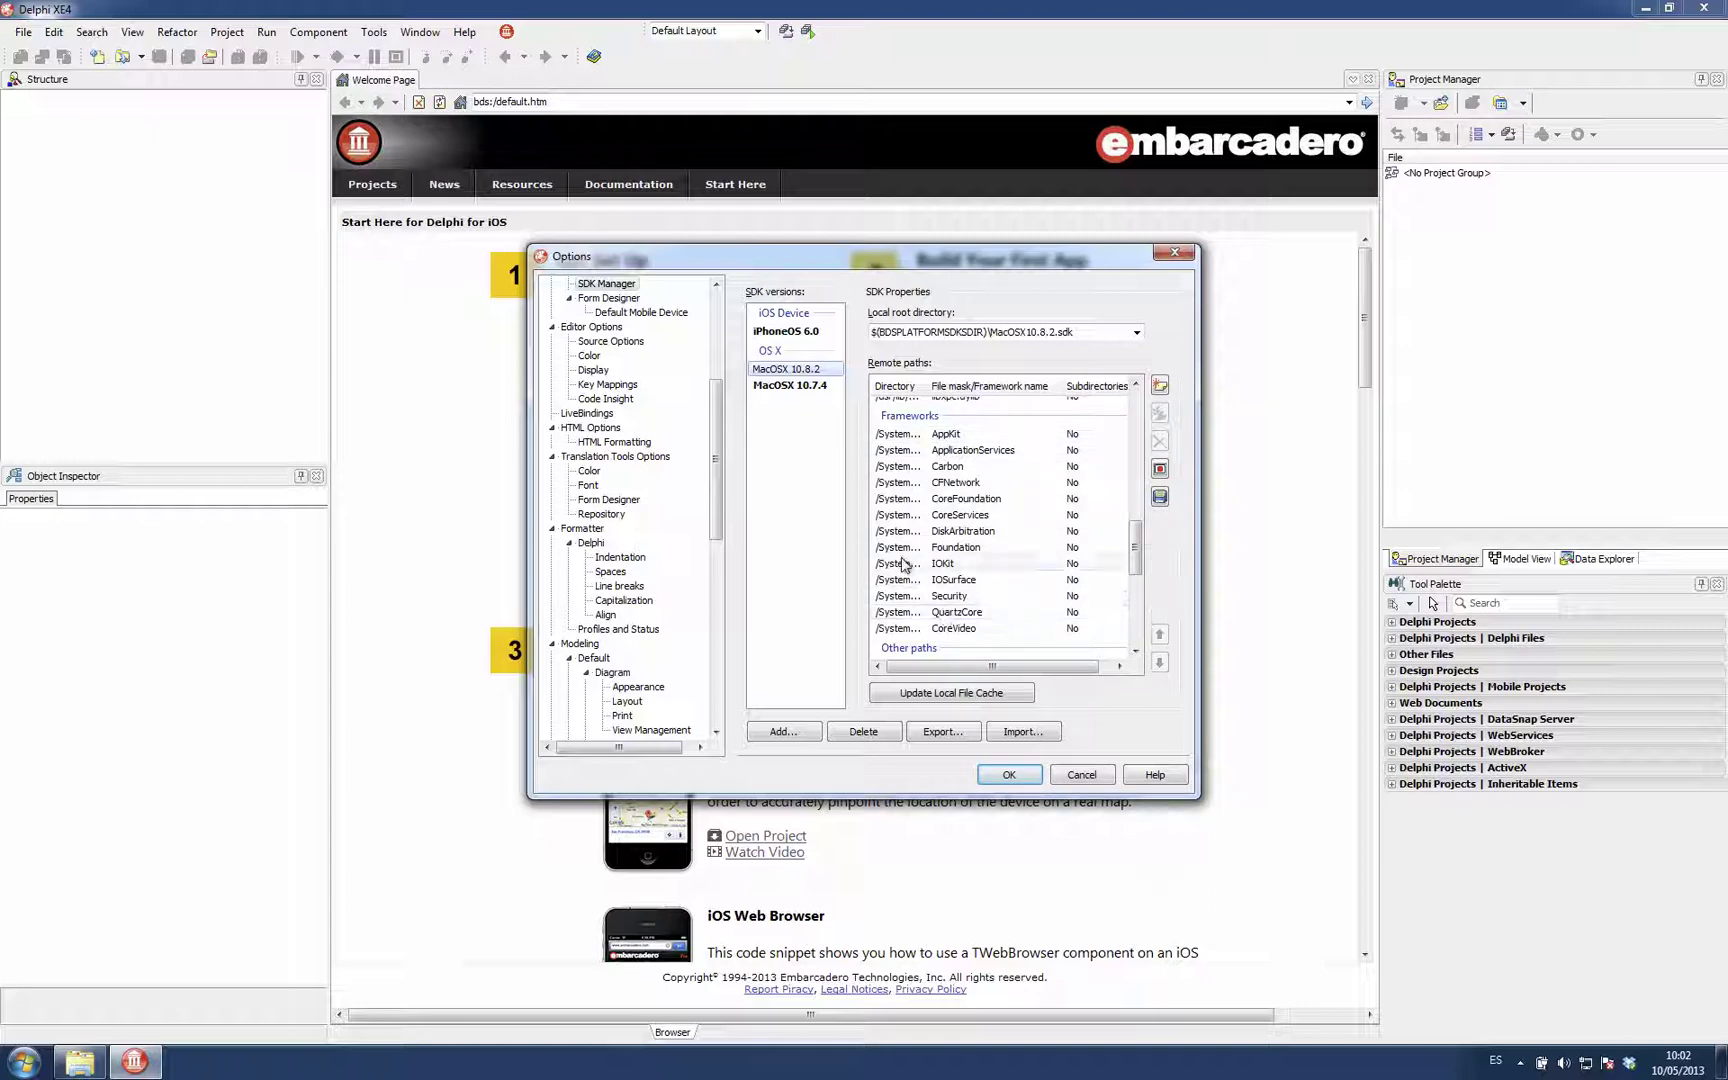
click(950, 563)
click(1160, 387)
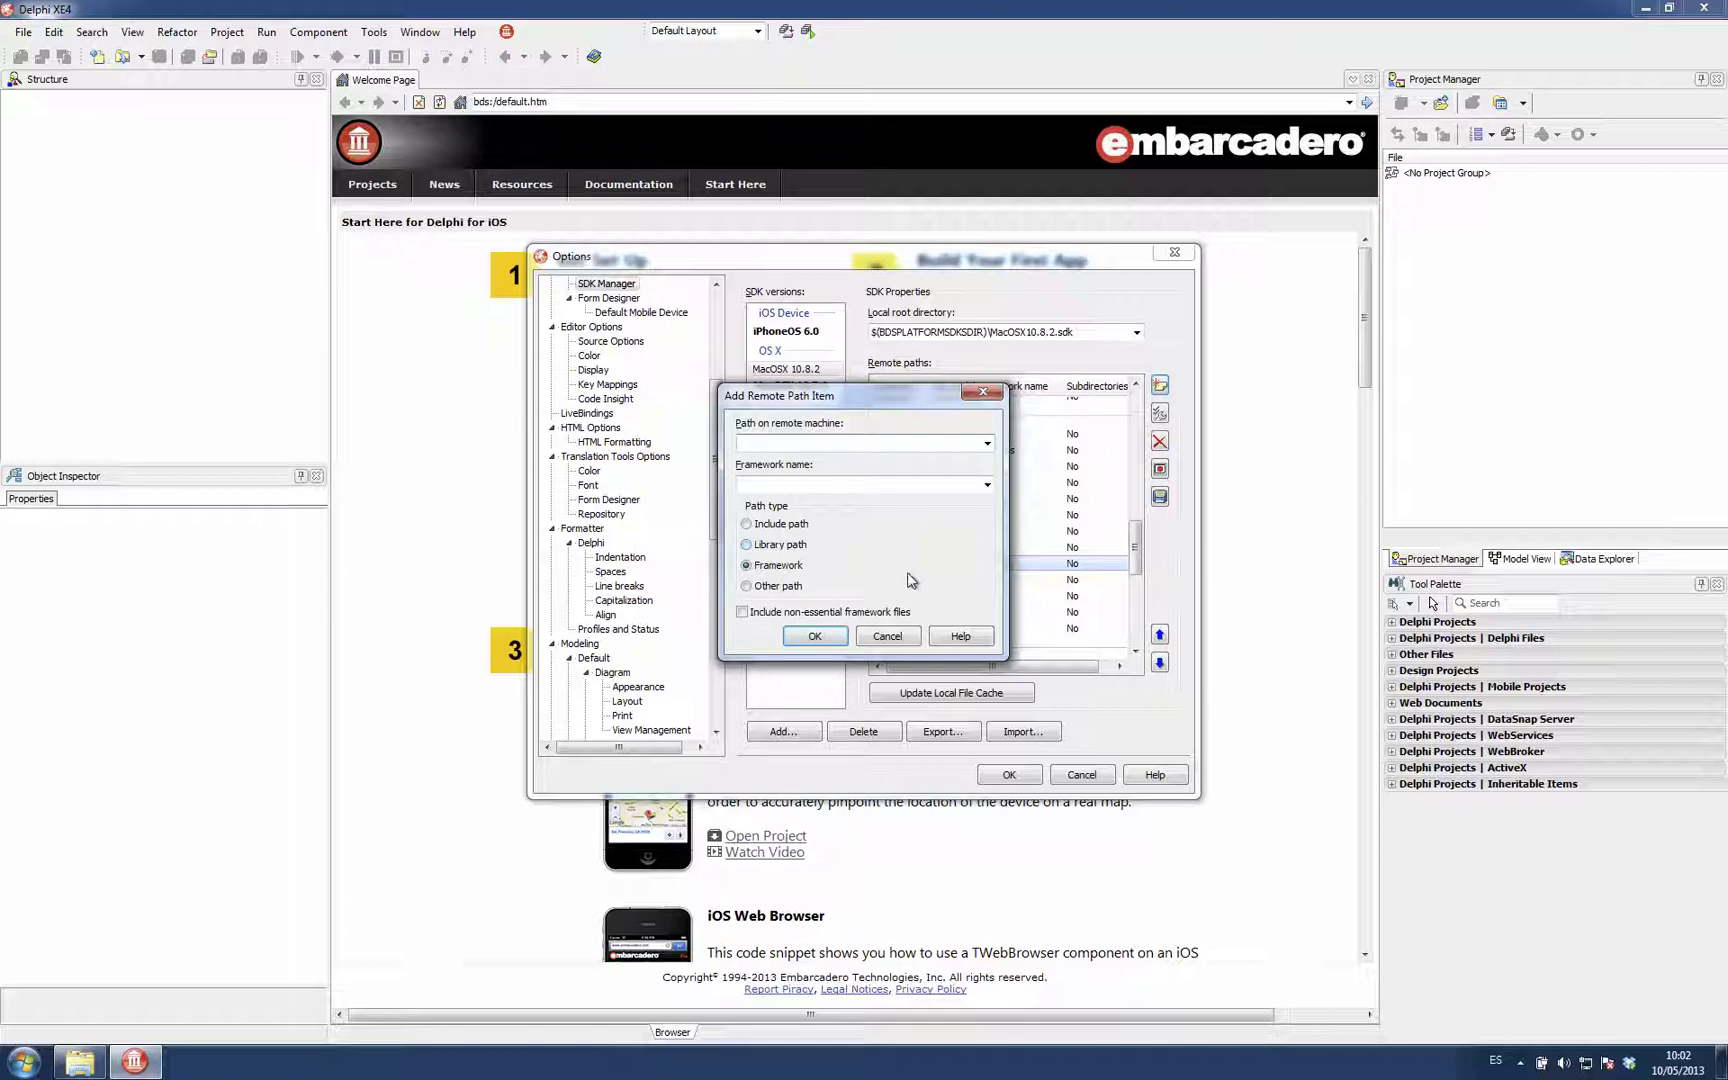
click(886, 638)
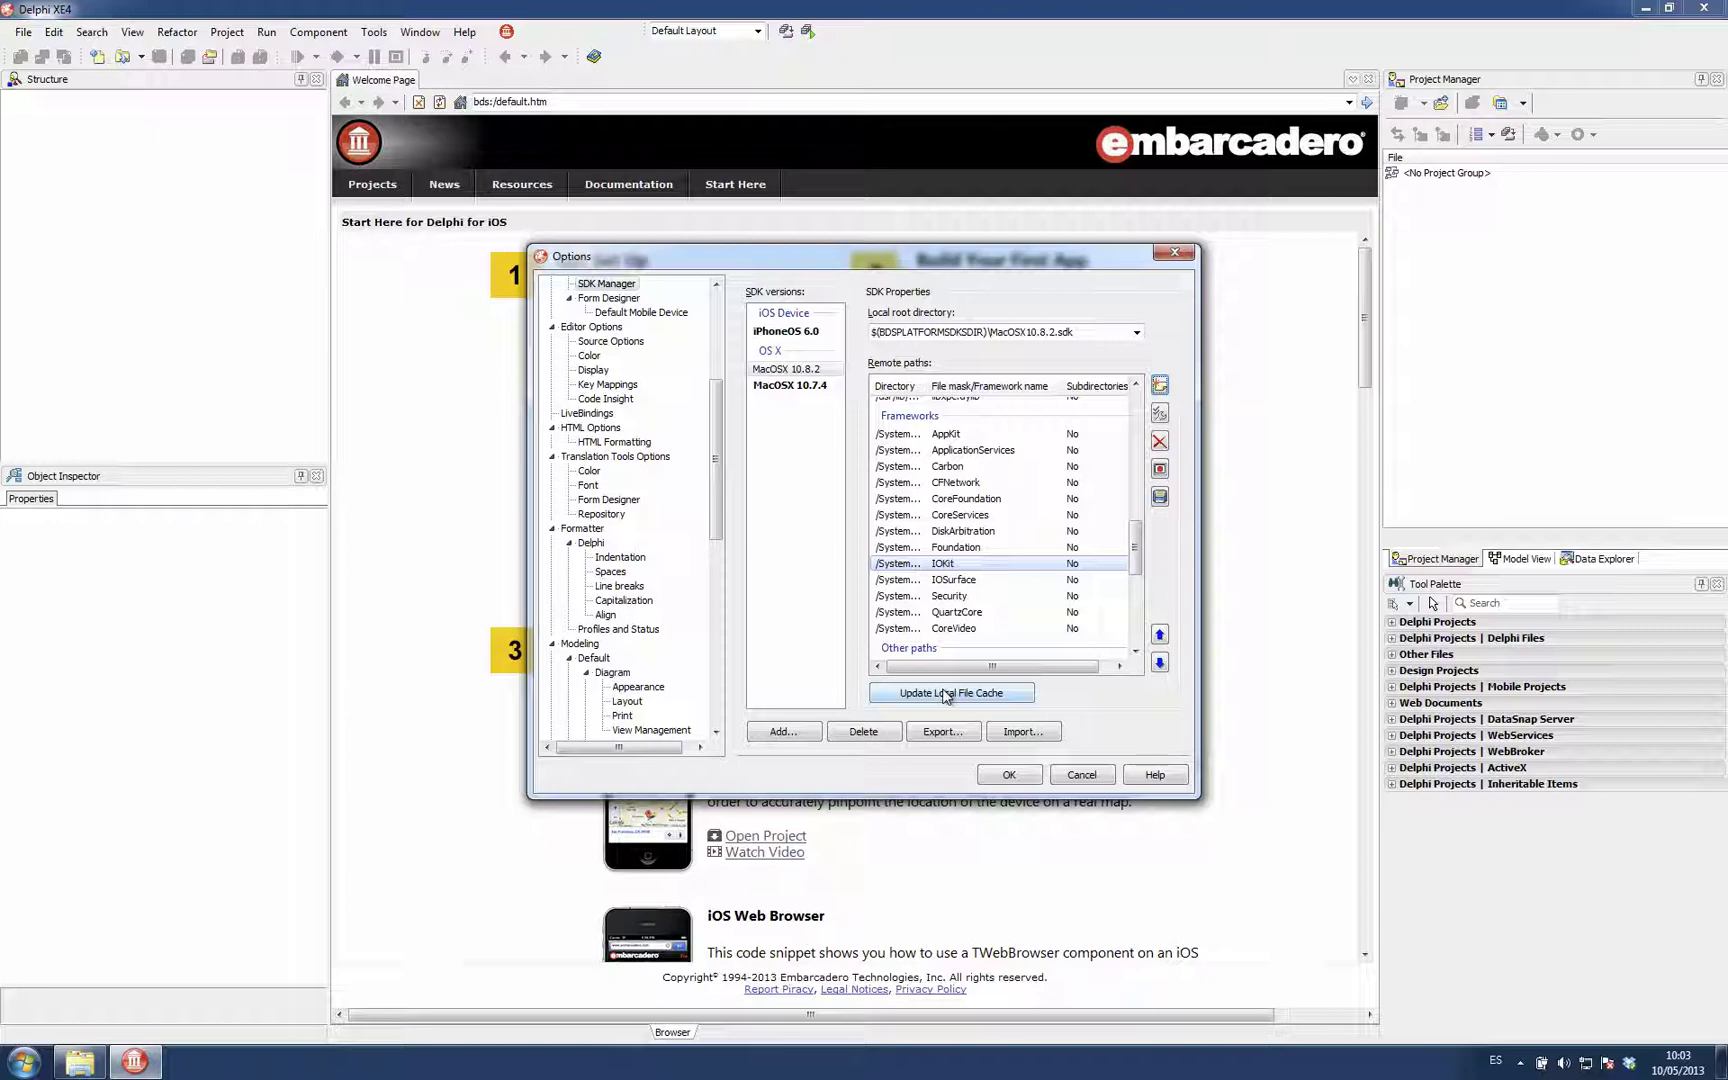
- Update the local file cache of the MacOSX 10.8.2 SDK and export the SDK to the desktop folder (Escritorio) as MacOSX10.8.2.sdk
click(945, 695)
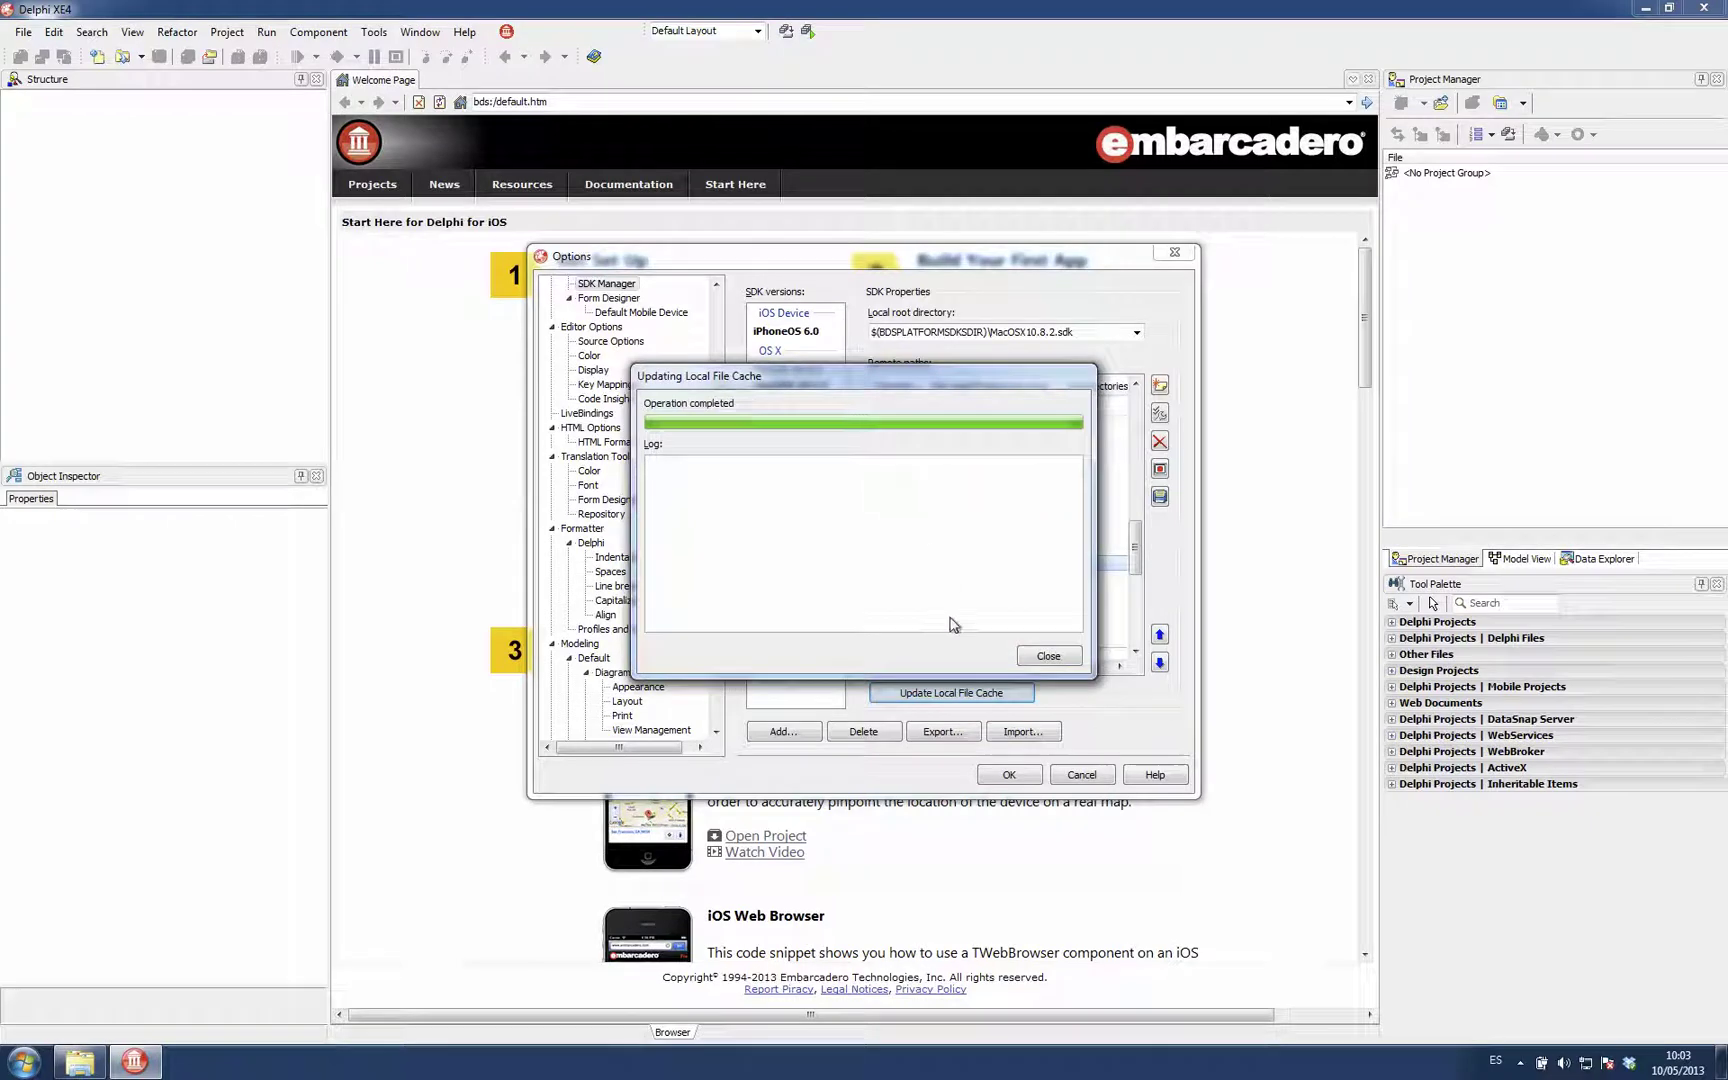
click(1048, 656)
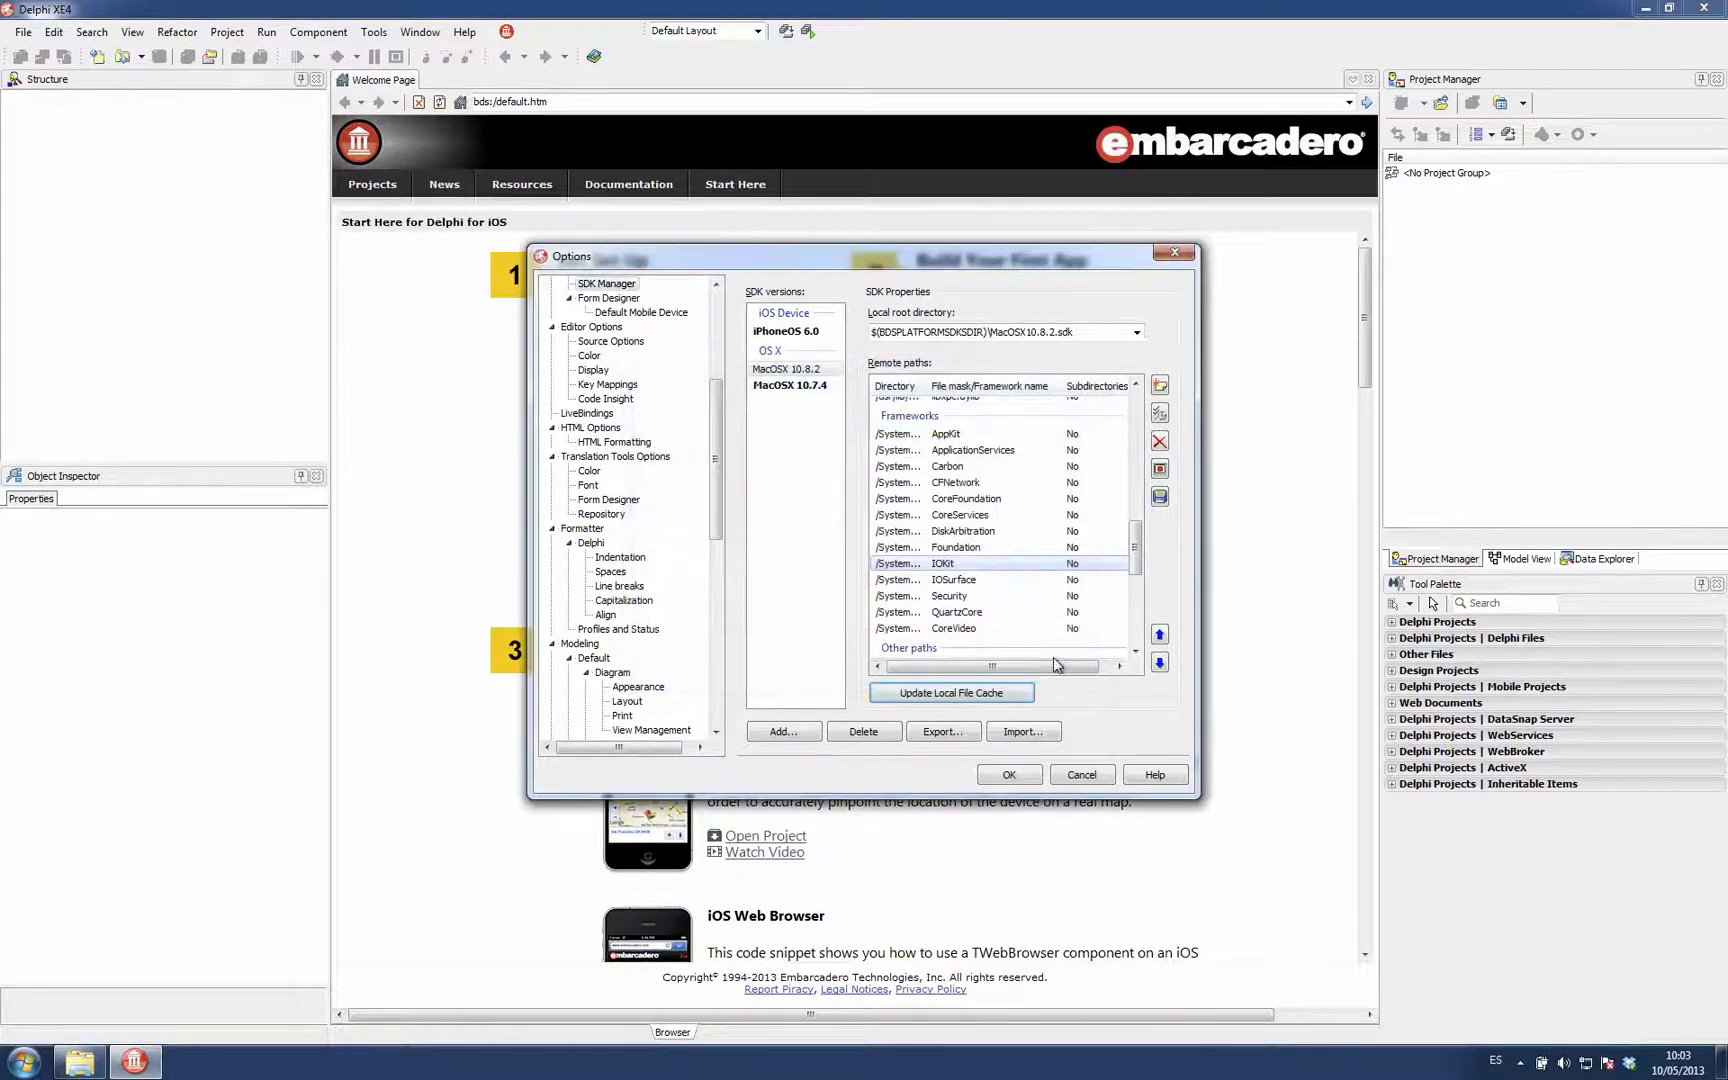
click(941, 732)
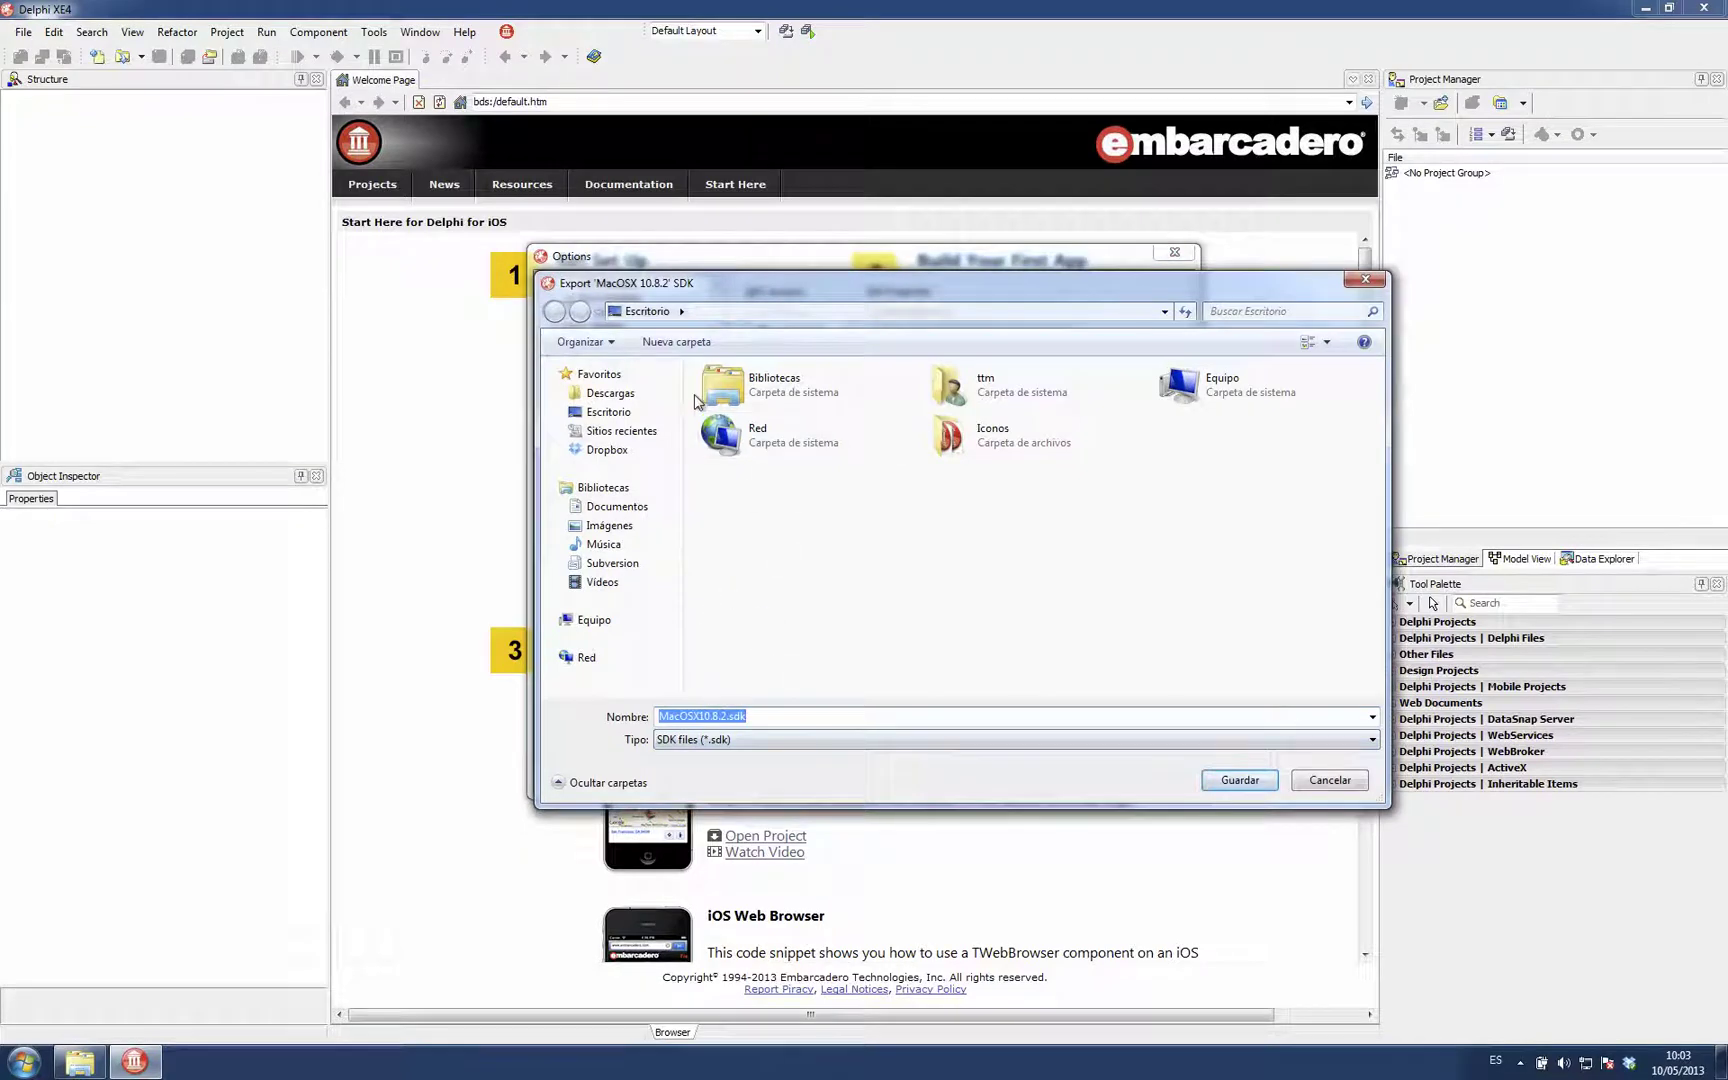
click(762, 715)
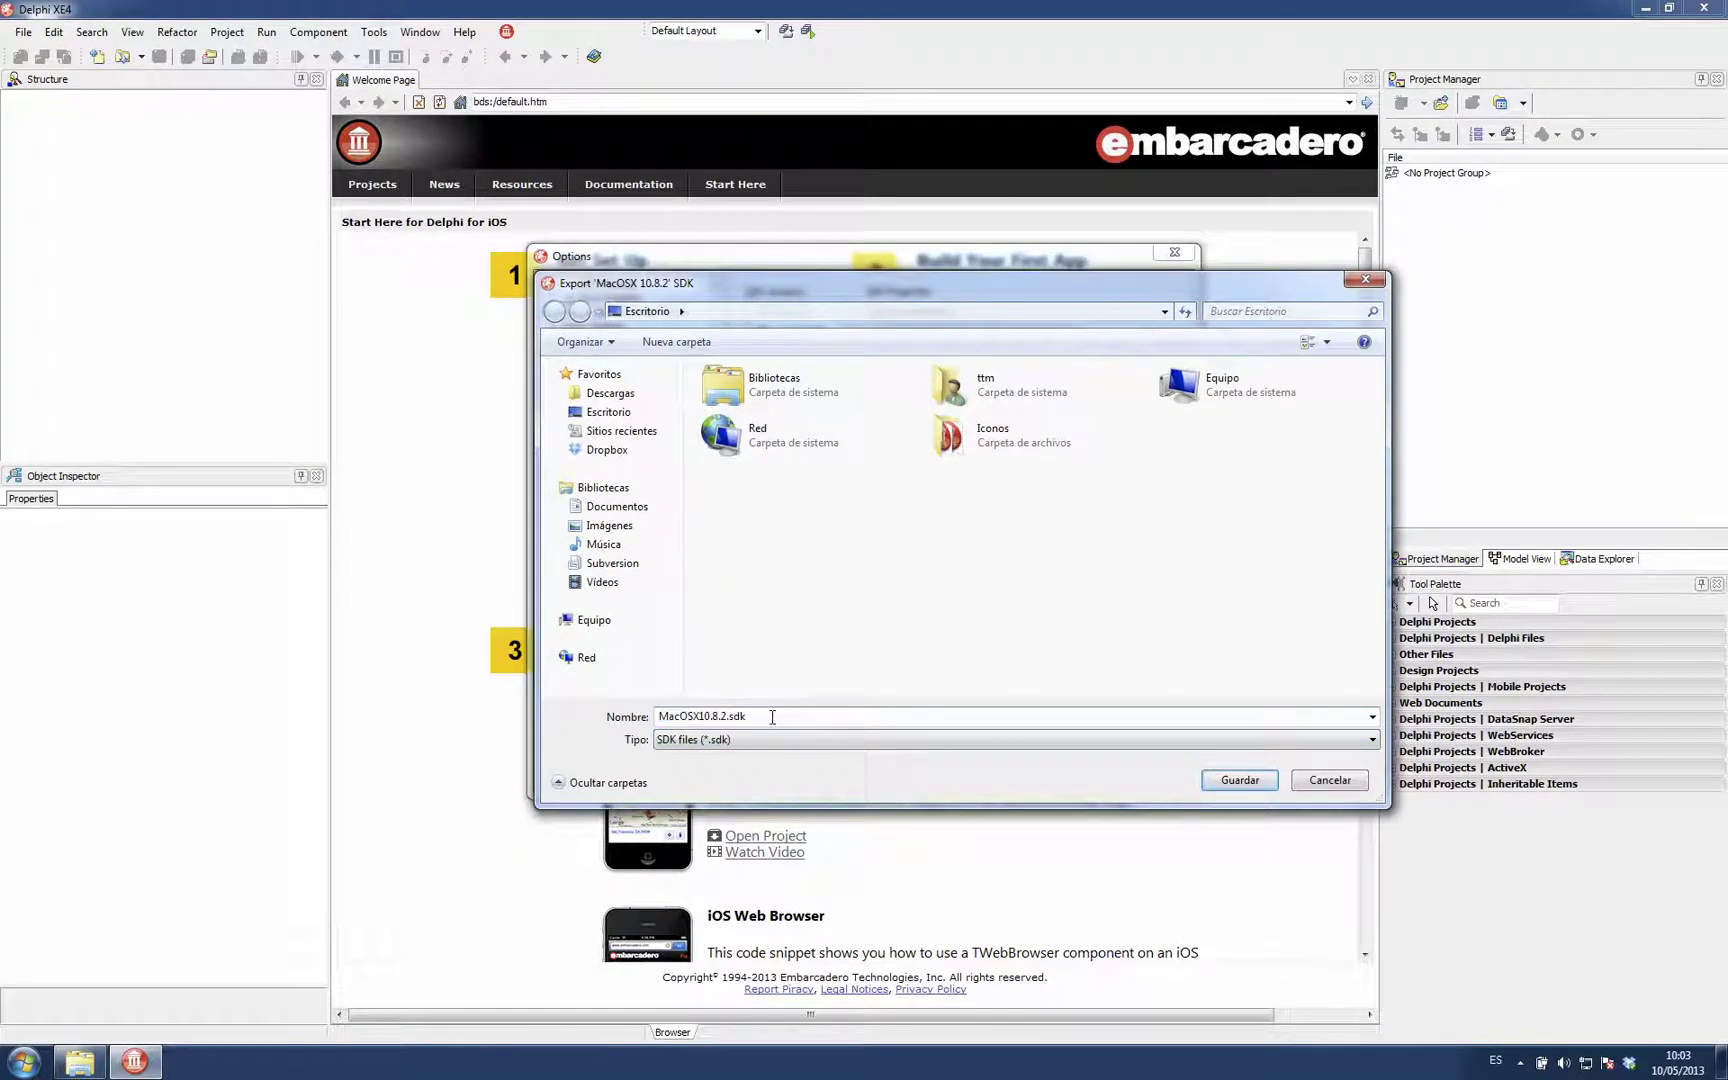
click(1236, 780)
- Open the exported MacOSX10.8.2.sdk file from the desktop folder (Escritorio) in Notepad++ to examine its contents
click(24, 1061)
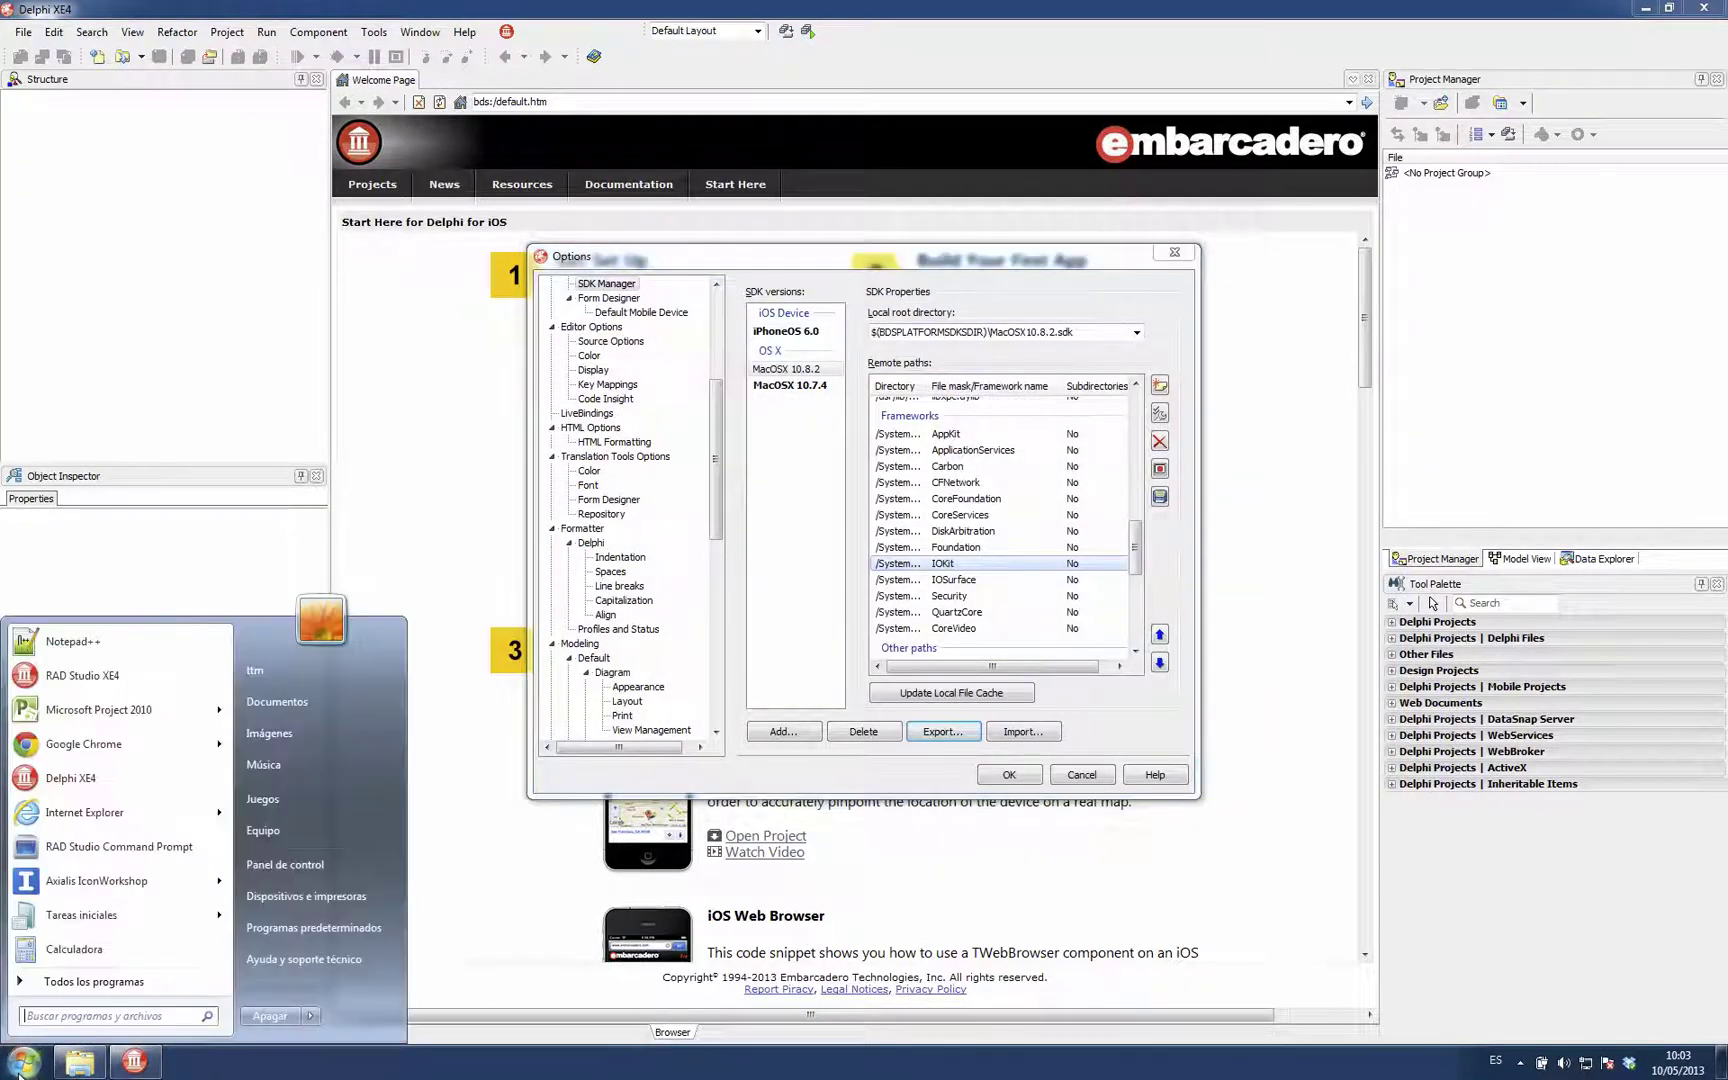
click(270, 829)
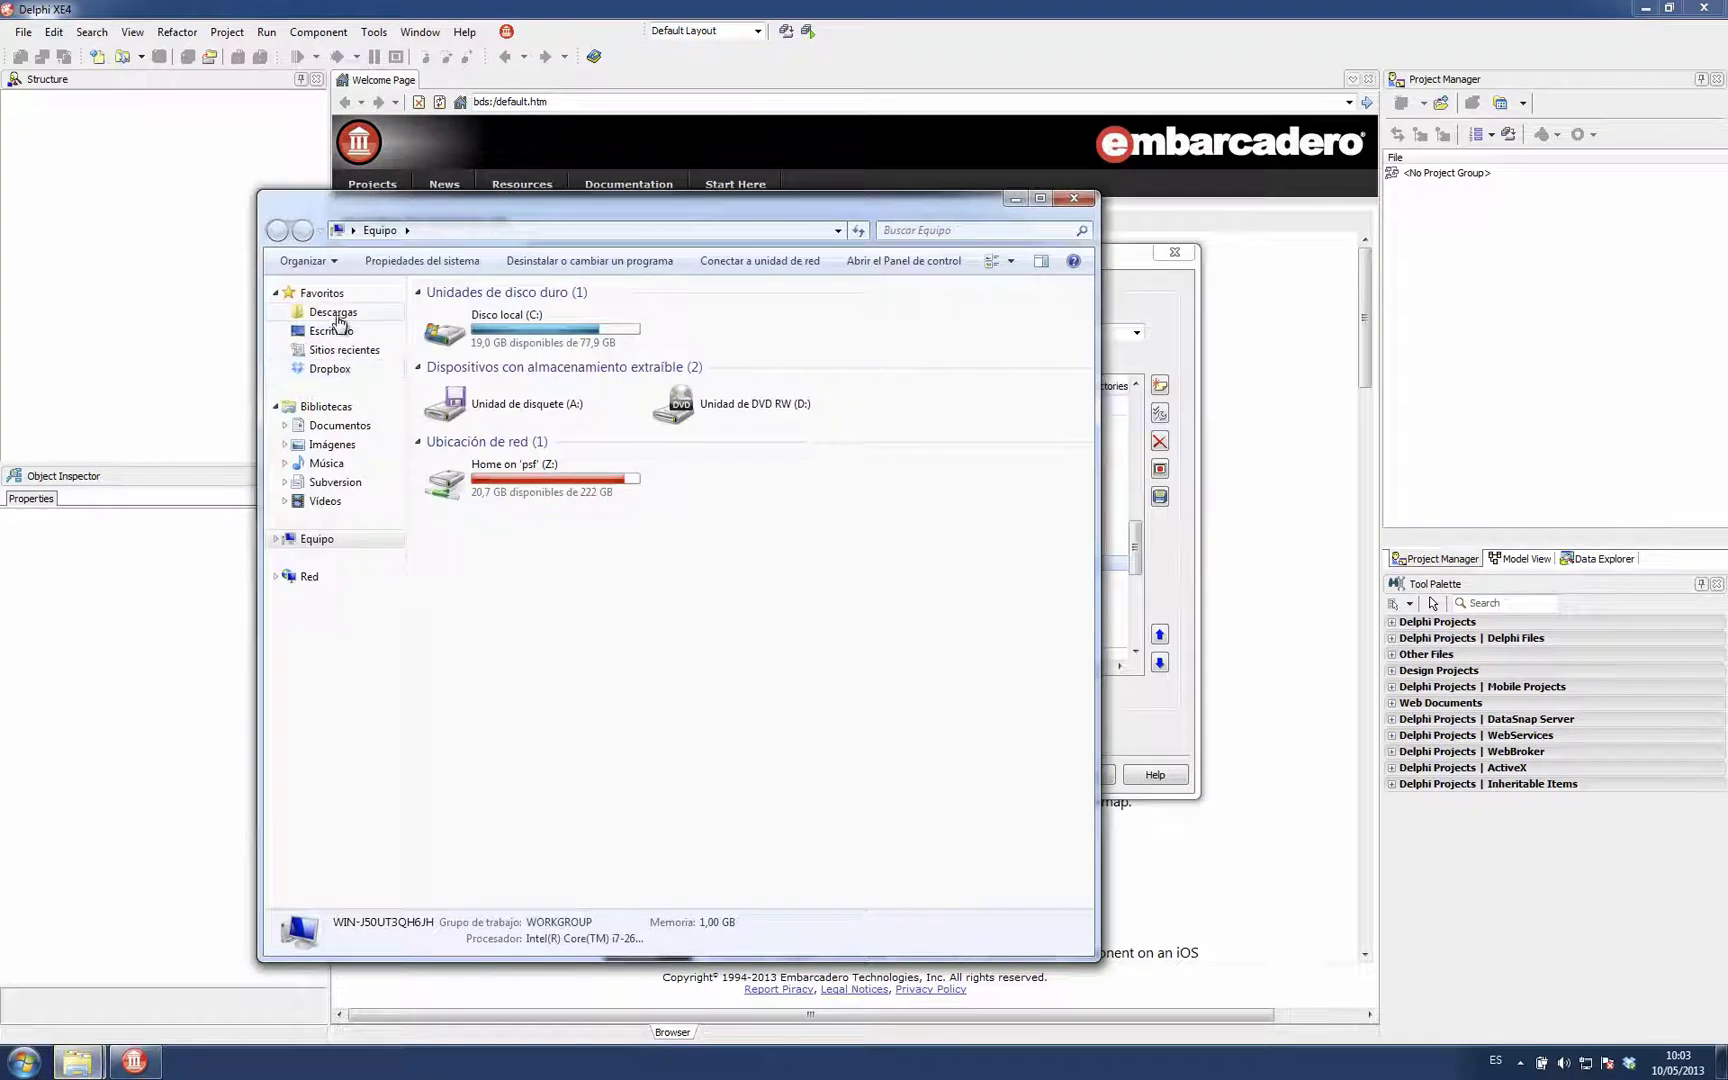
click(337, 334)
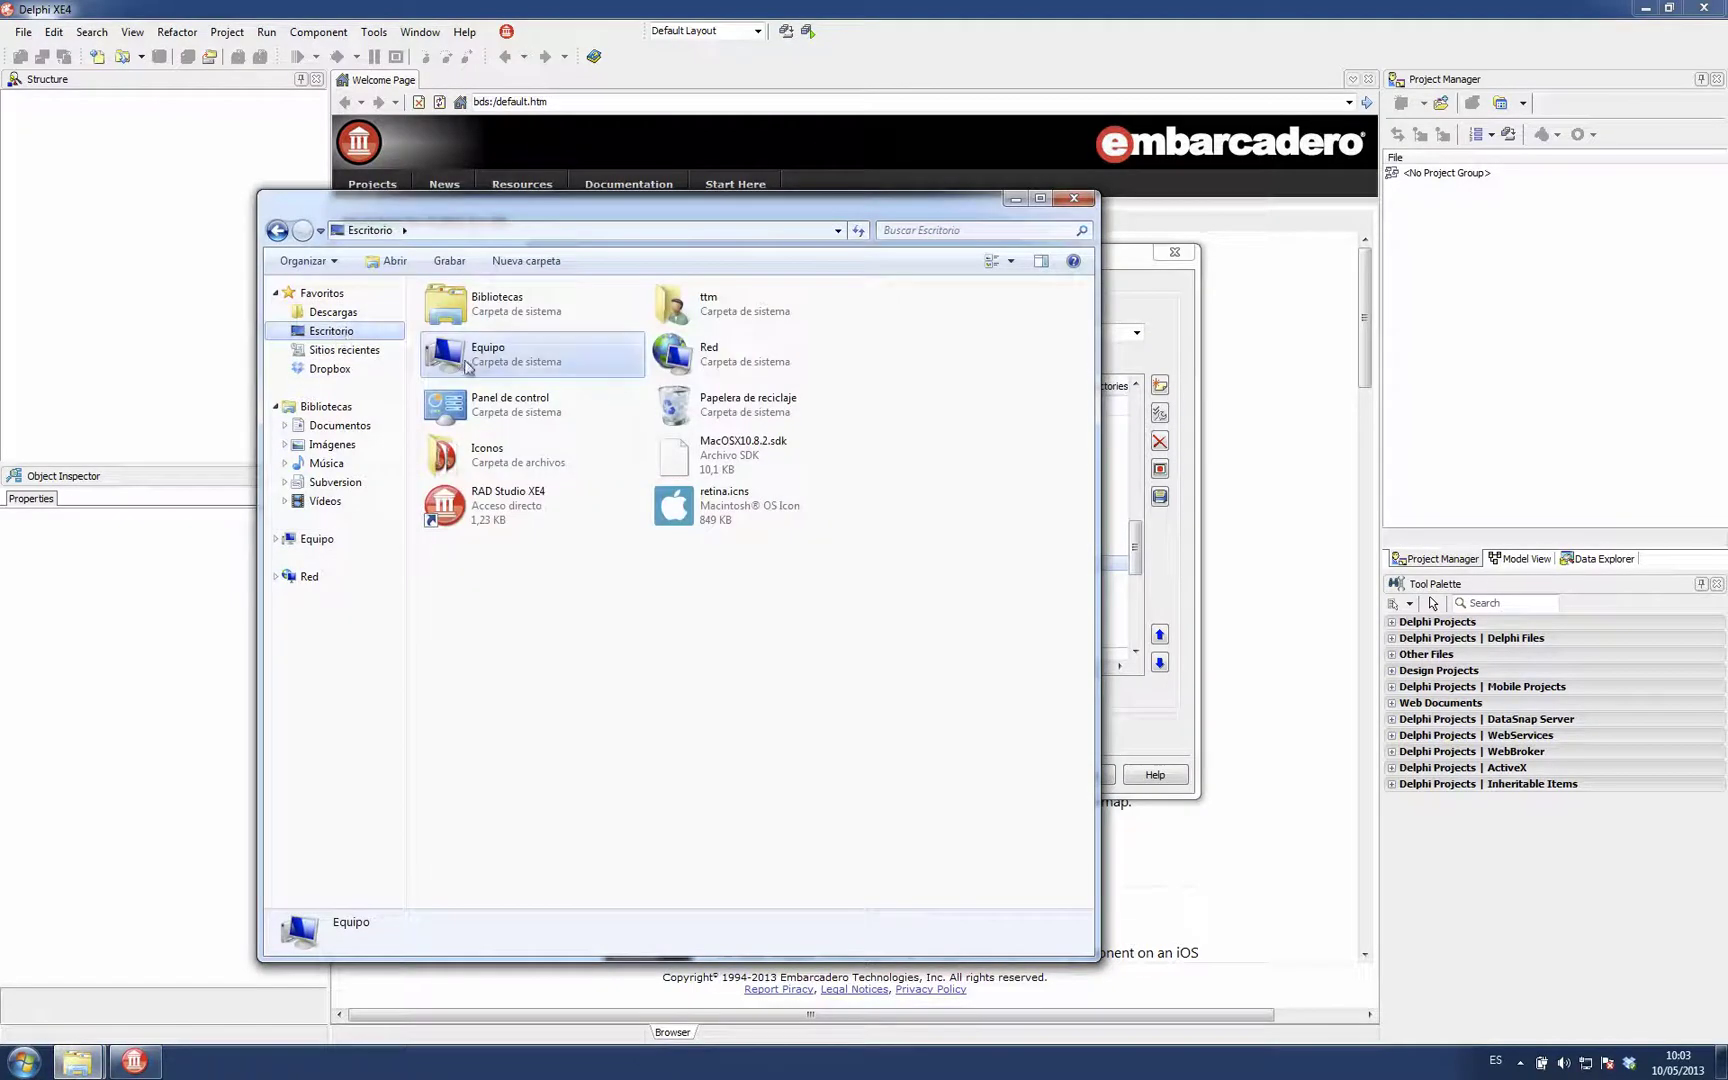
right_click(706, 459)
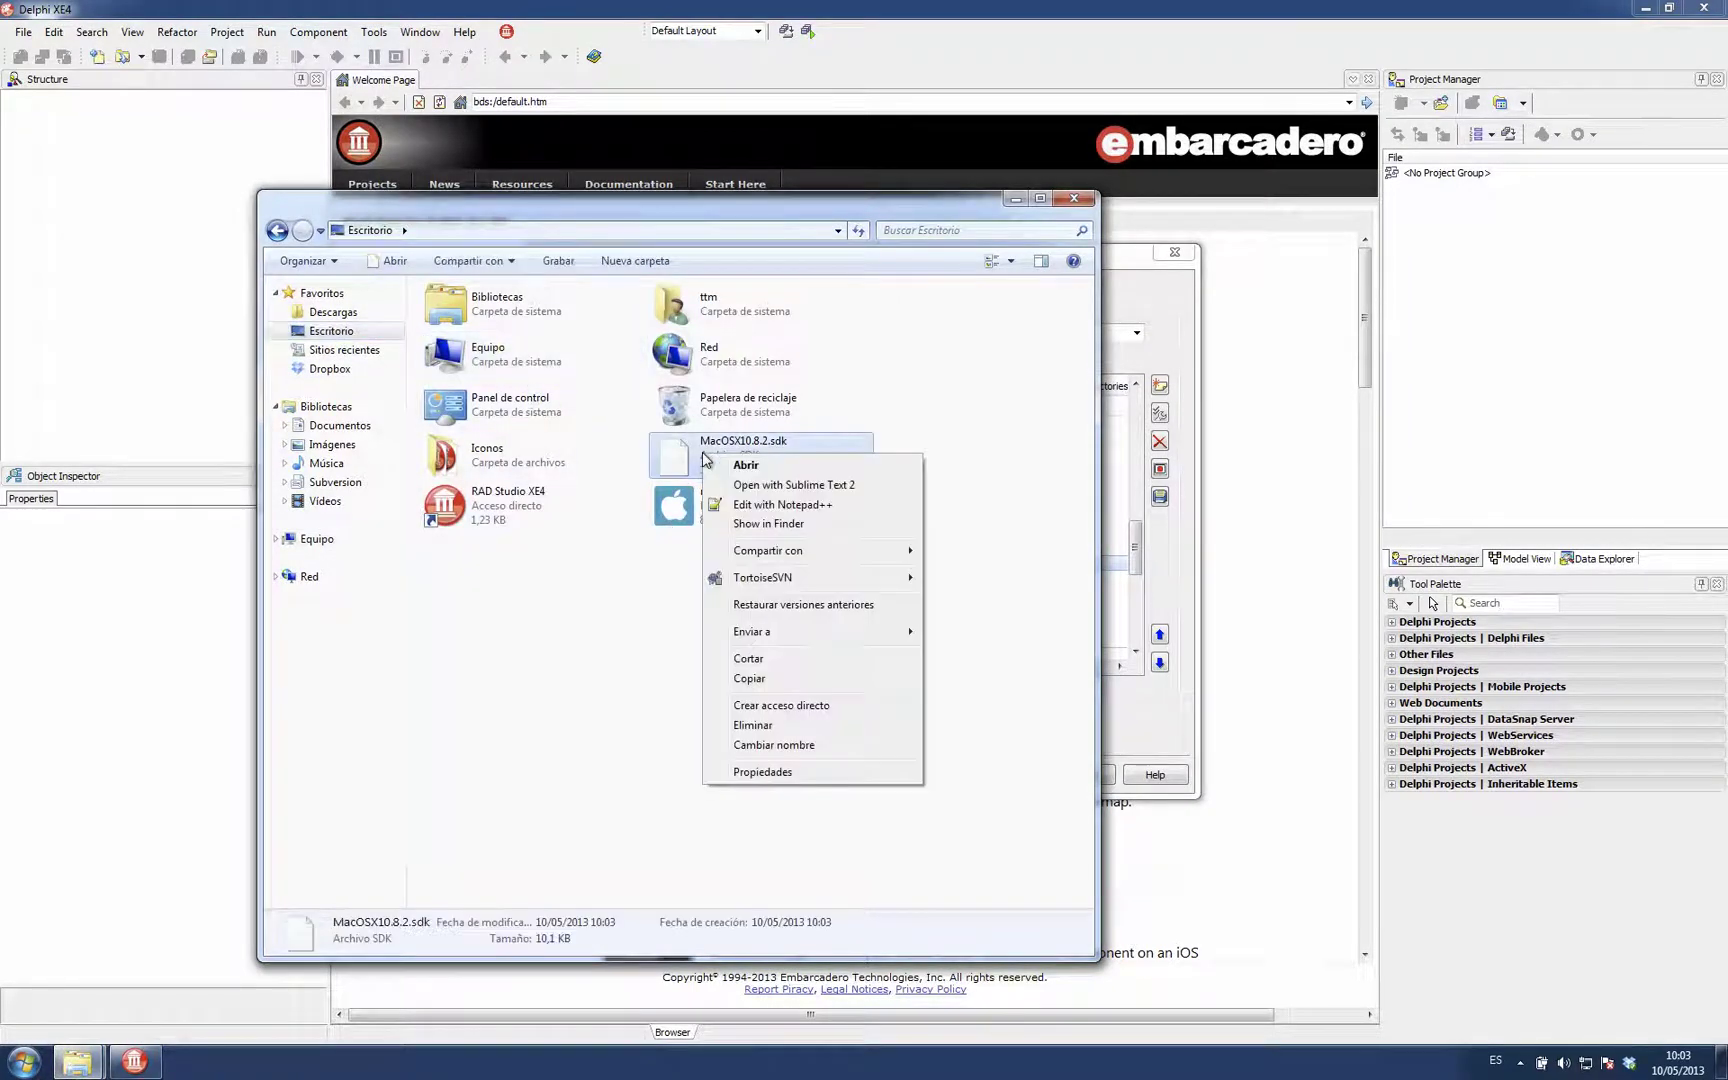
click(752, 505)
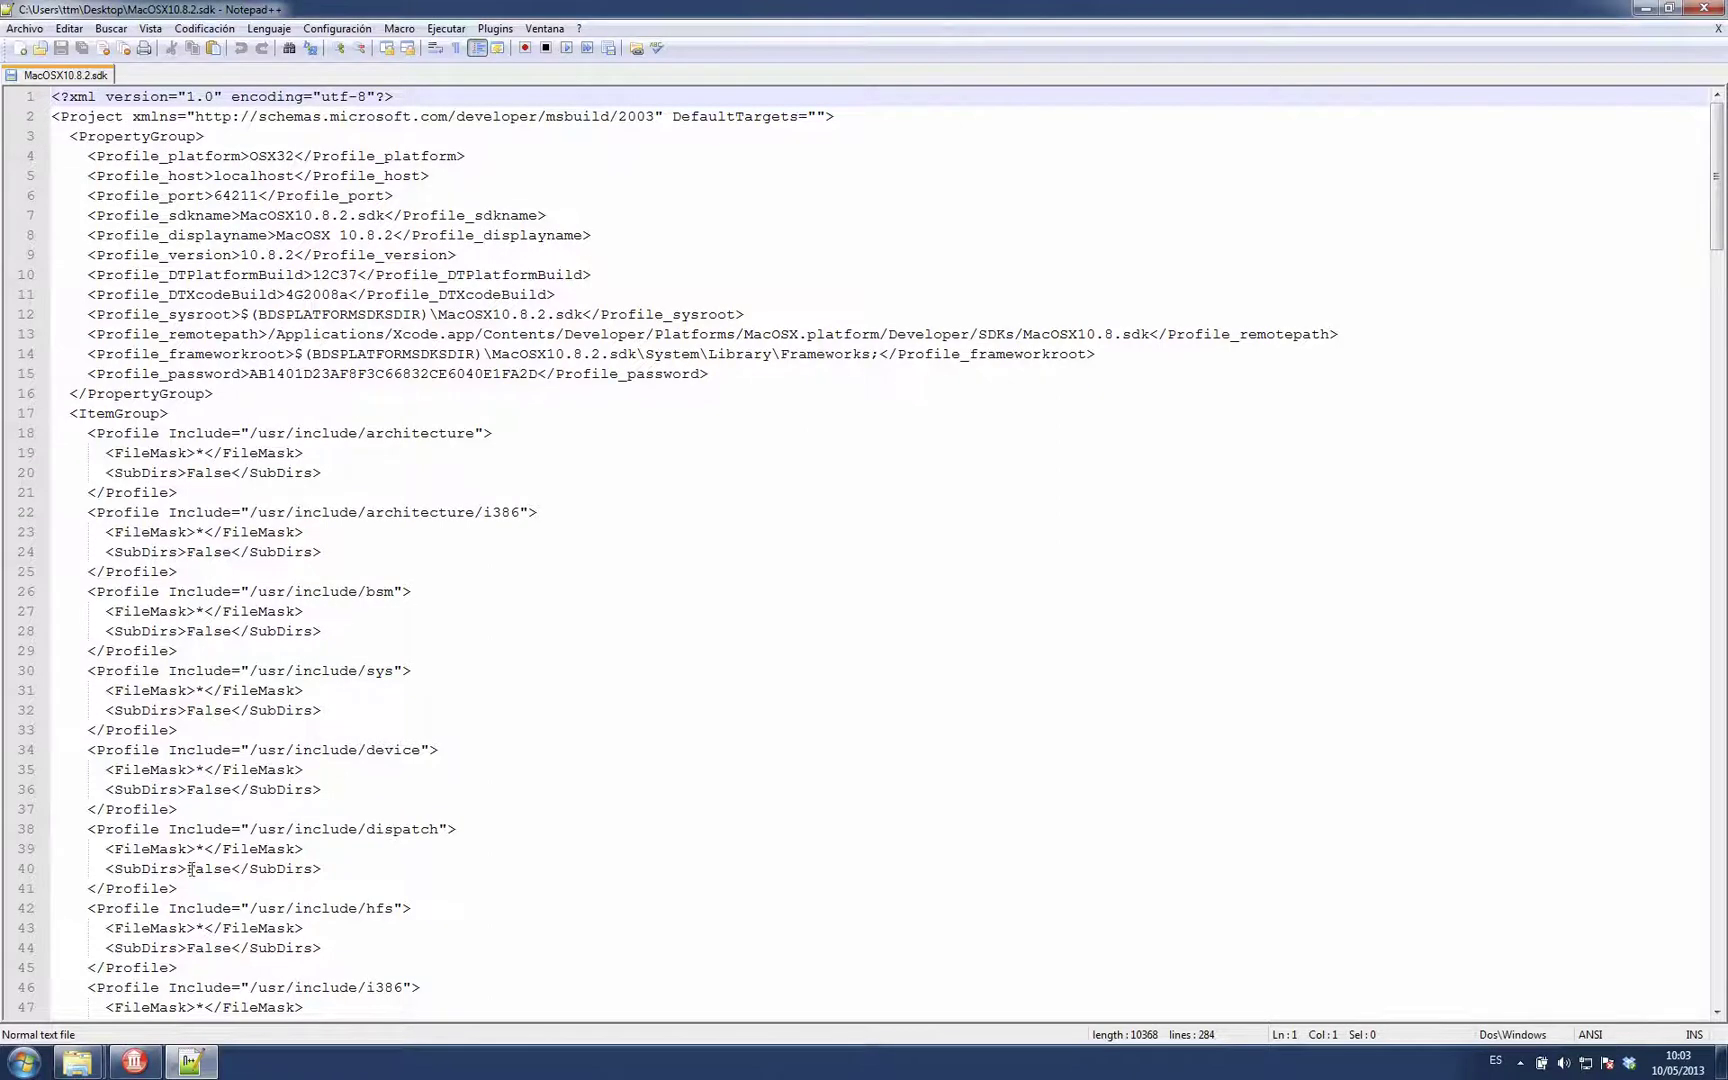
- Back in Delphi XE4, delete the iPhoneOS 6.0, MacOSX 10.7.4 and MacOSX 10.8.2 SDKs and accept the options
click(134, 1061)
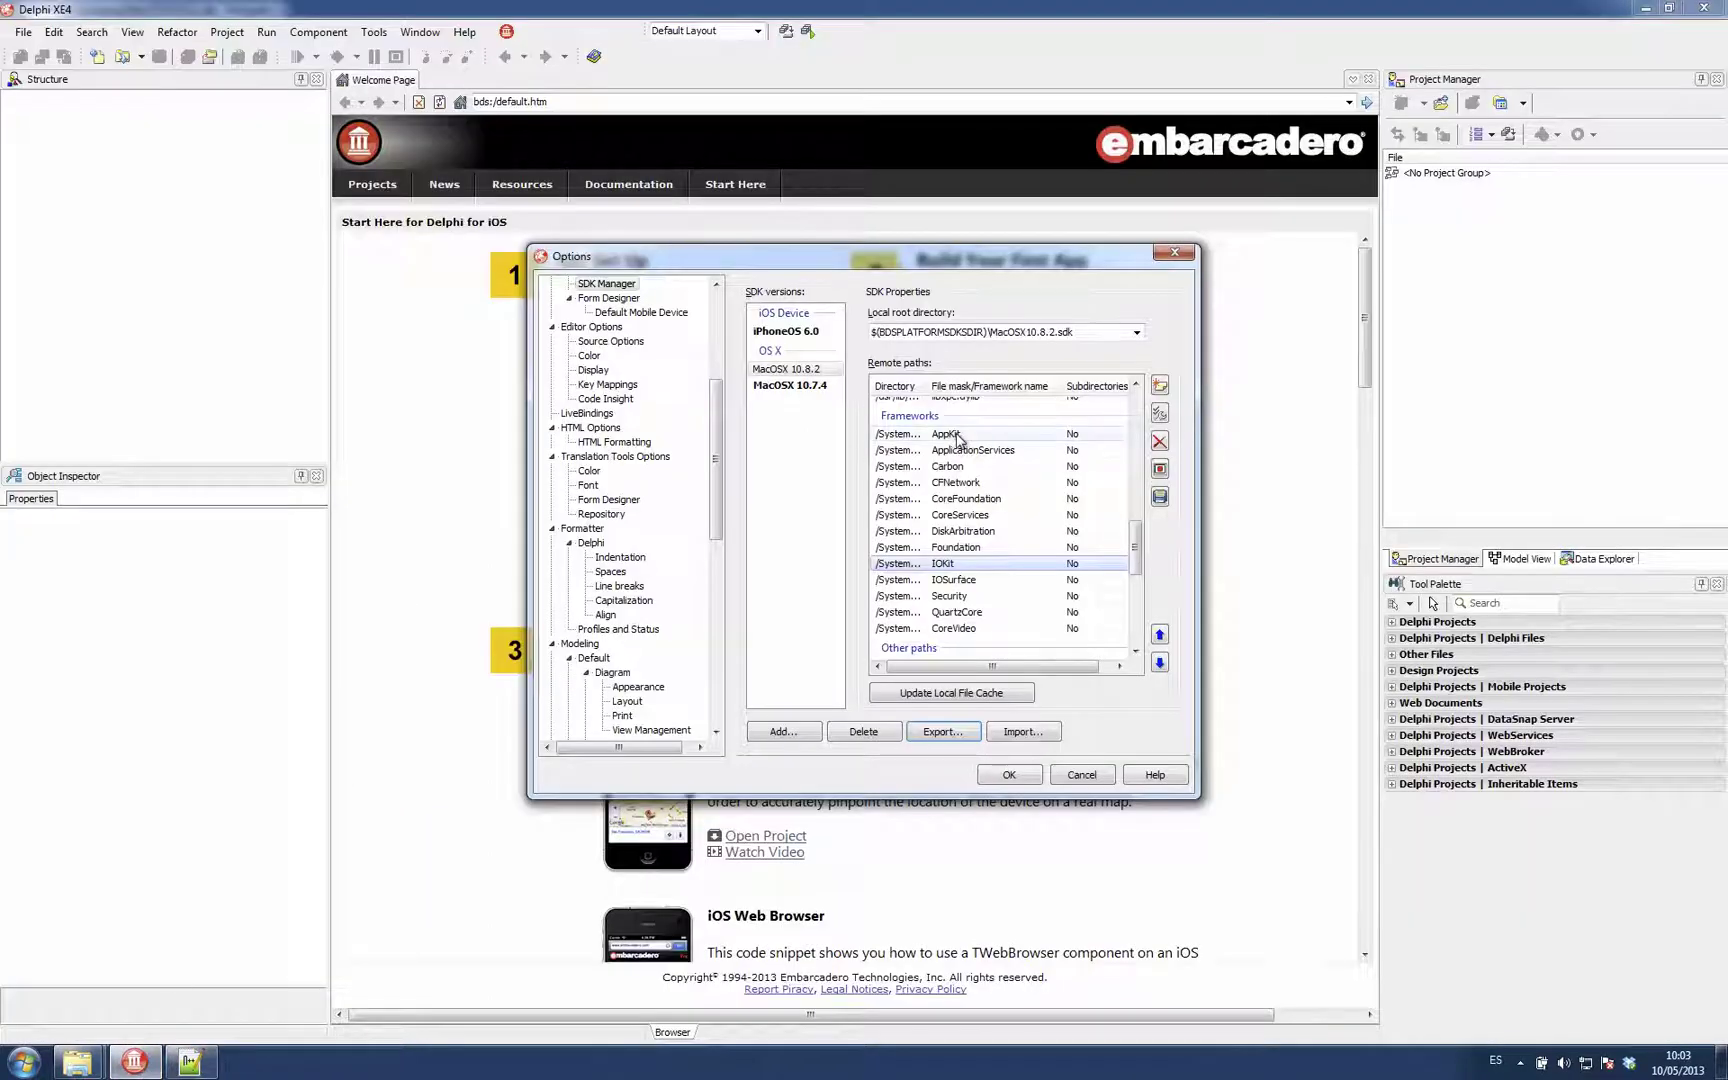
click(791, 330)
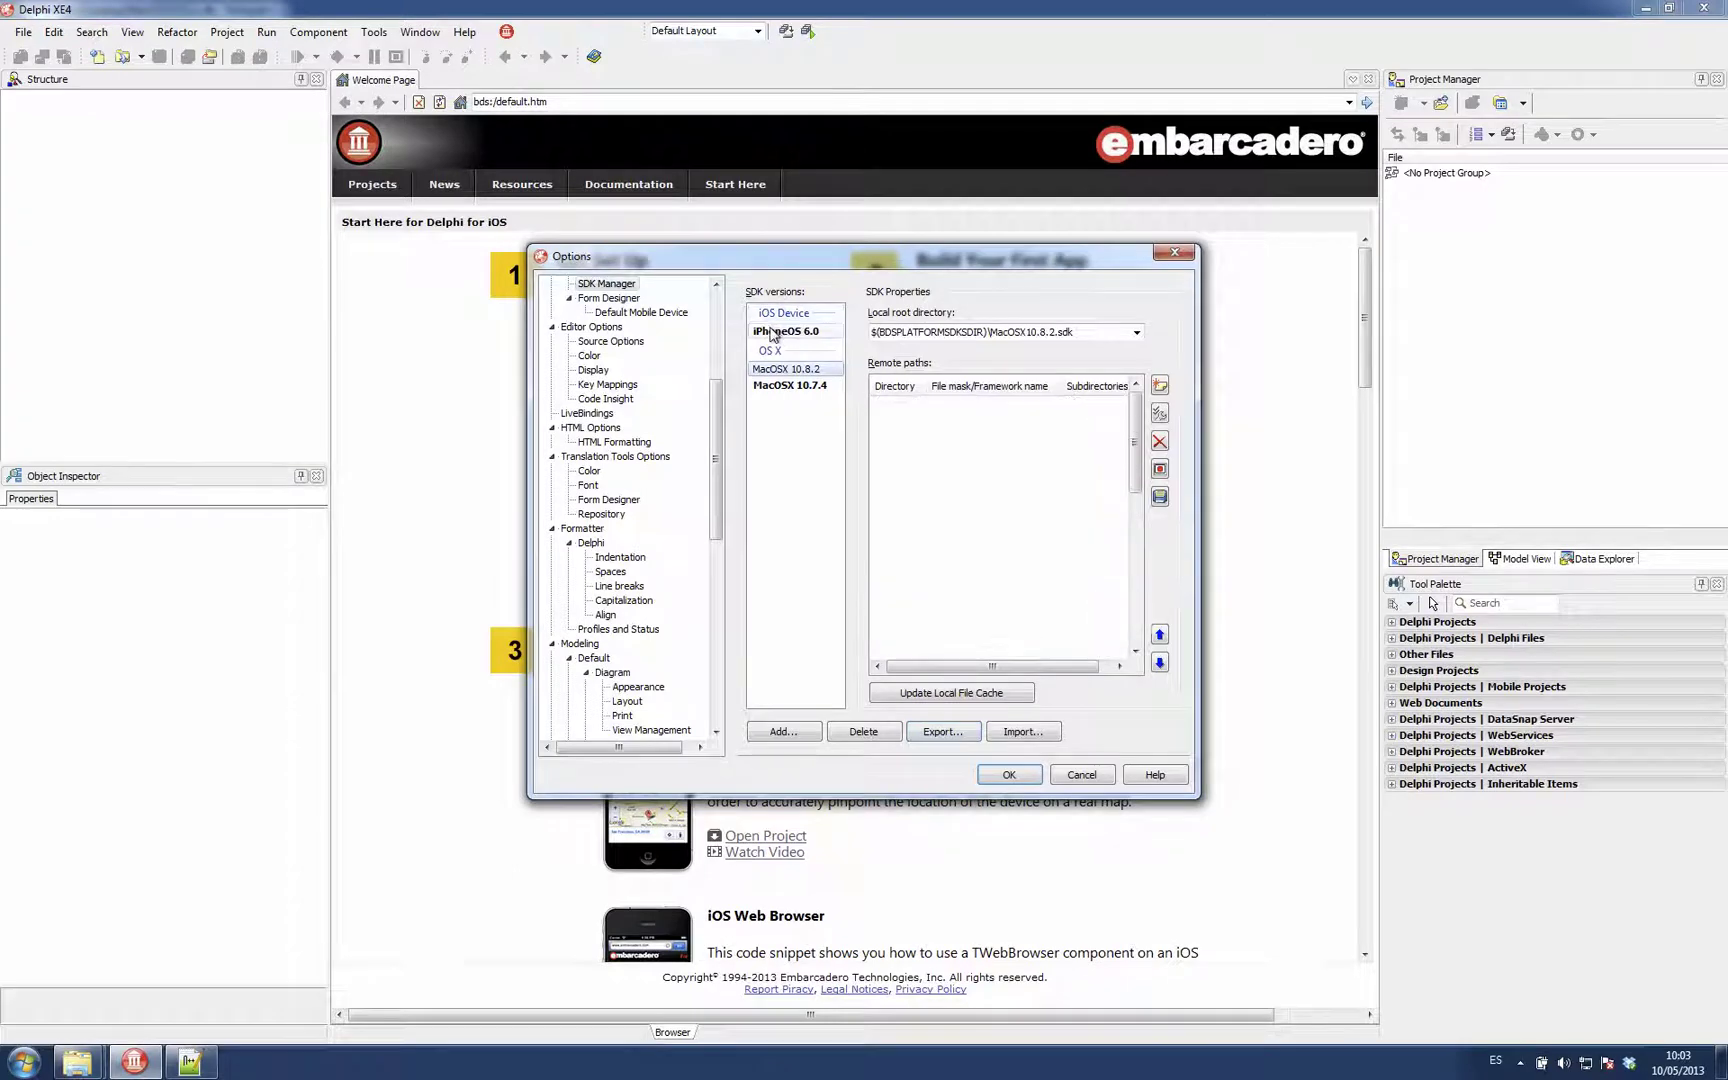
click(862, 731)
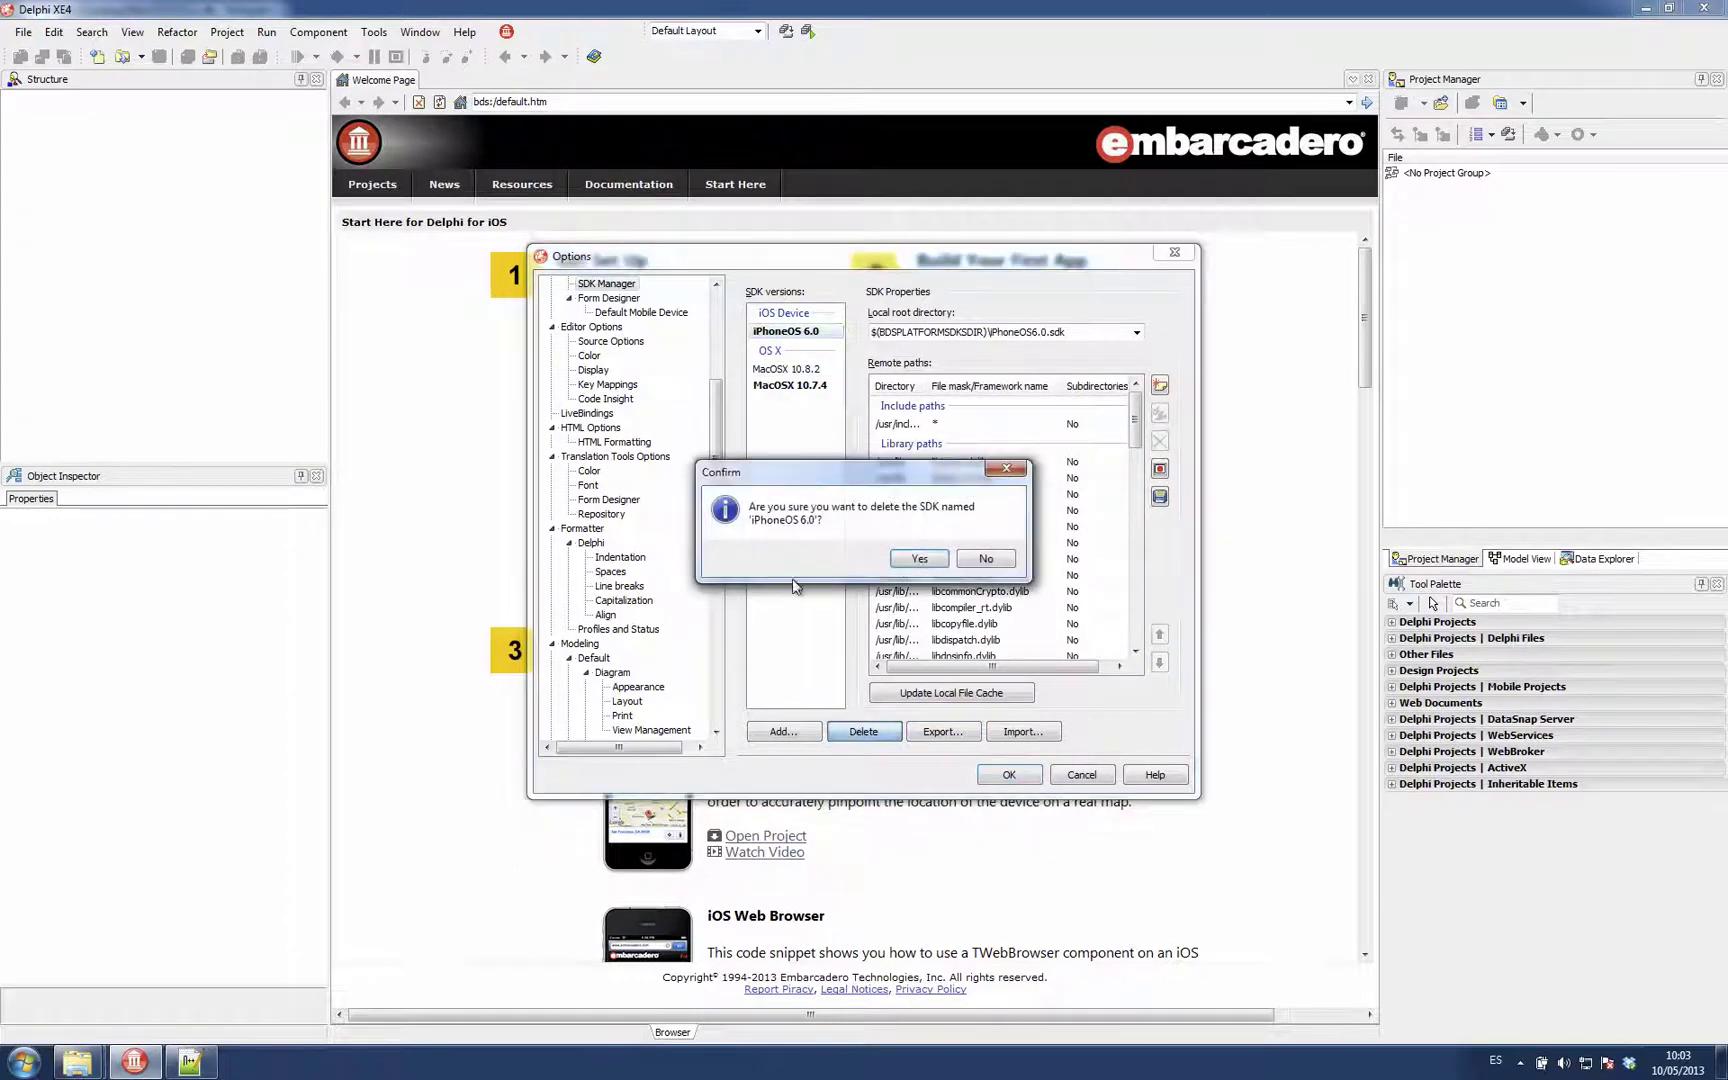
click(915, 558)
click(851, 736)
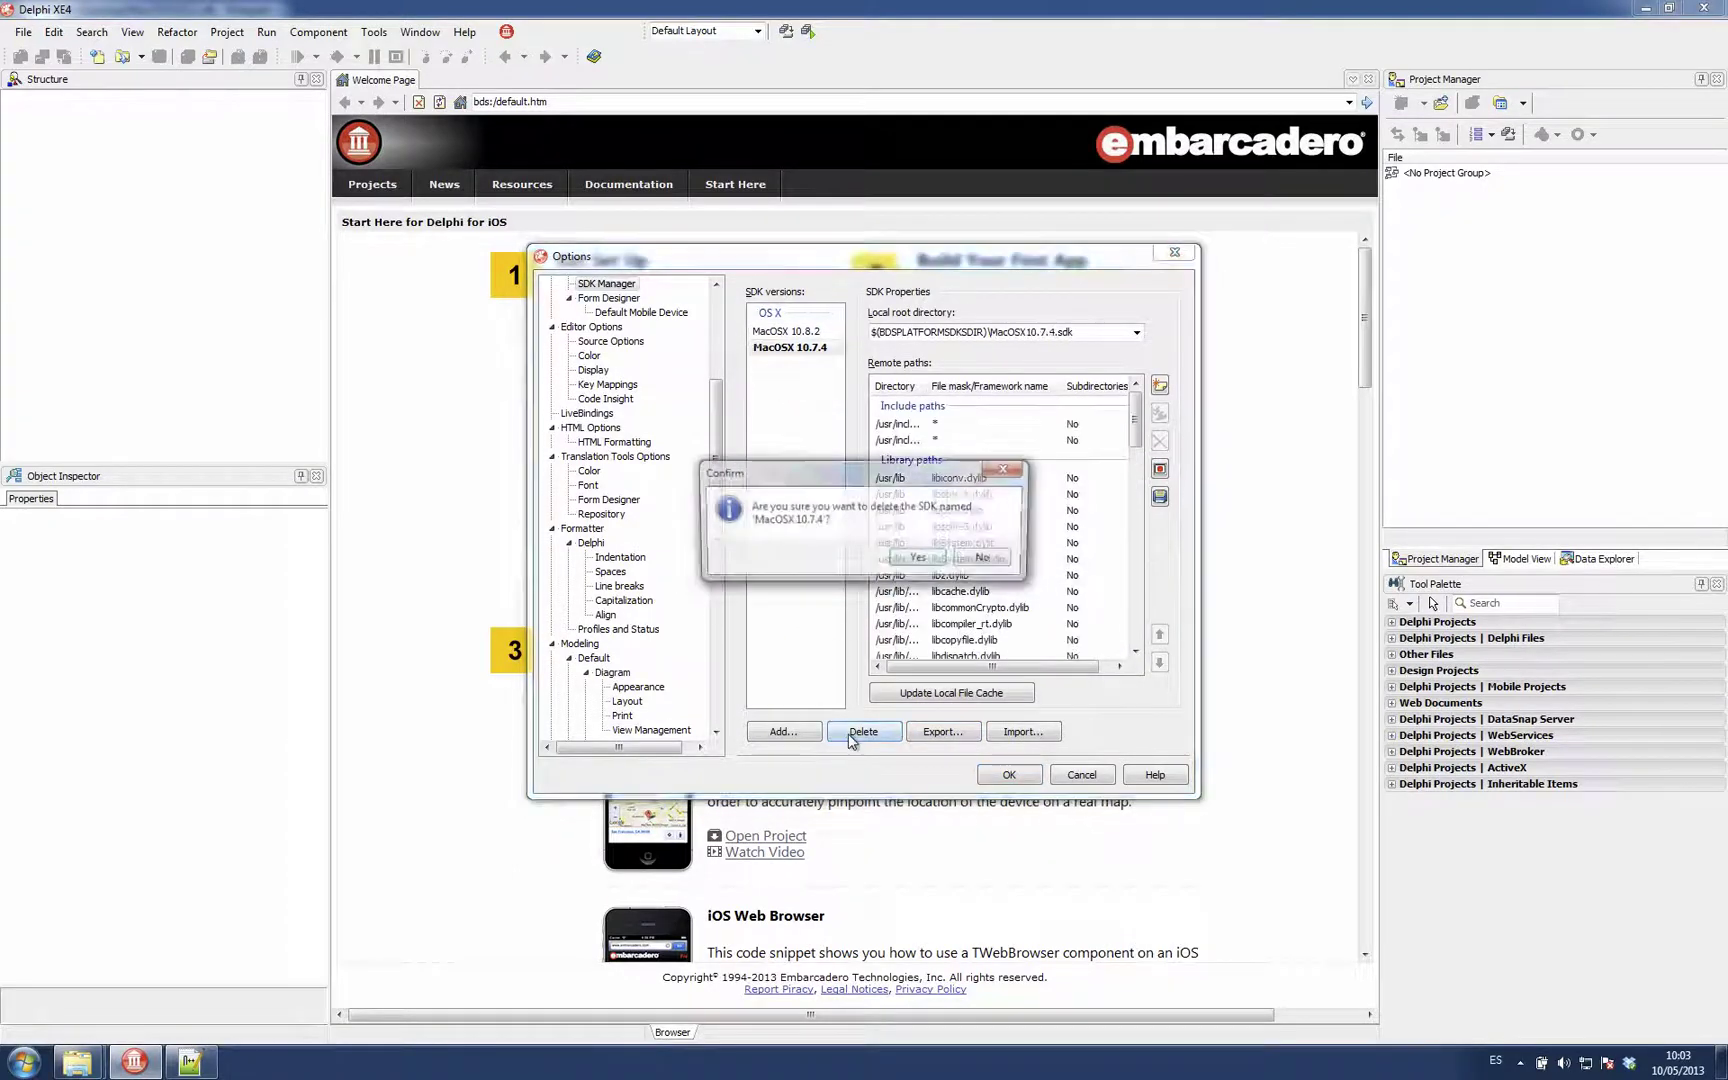
click(917, 557)
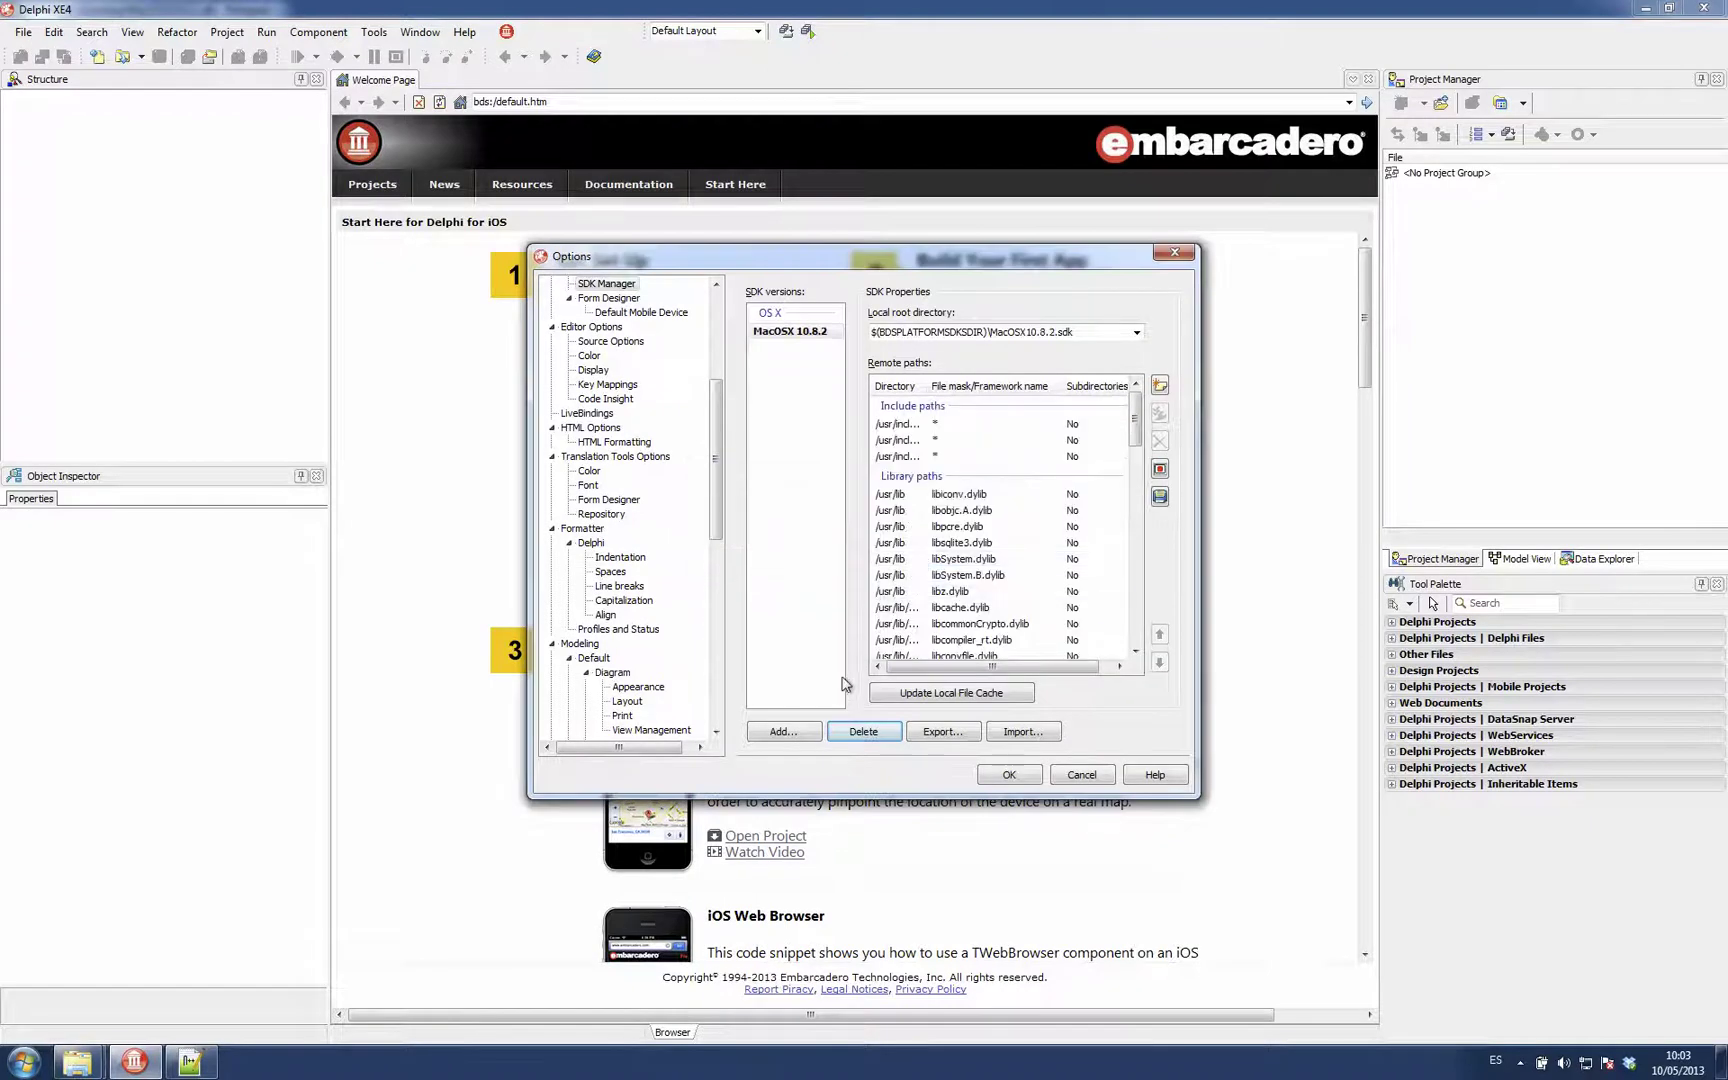
click(863, 731)
click(917, 557)
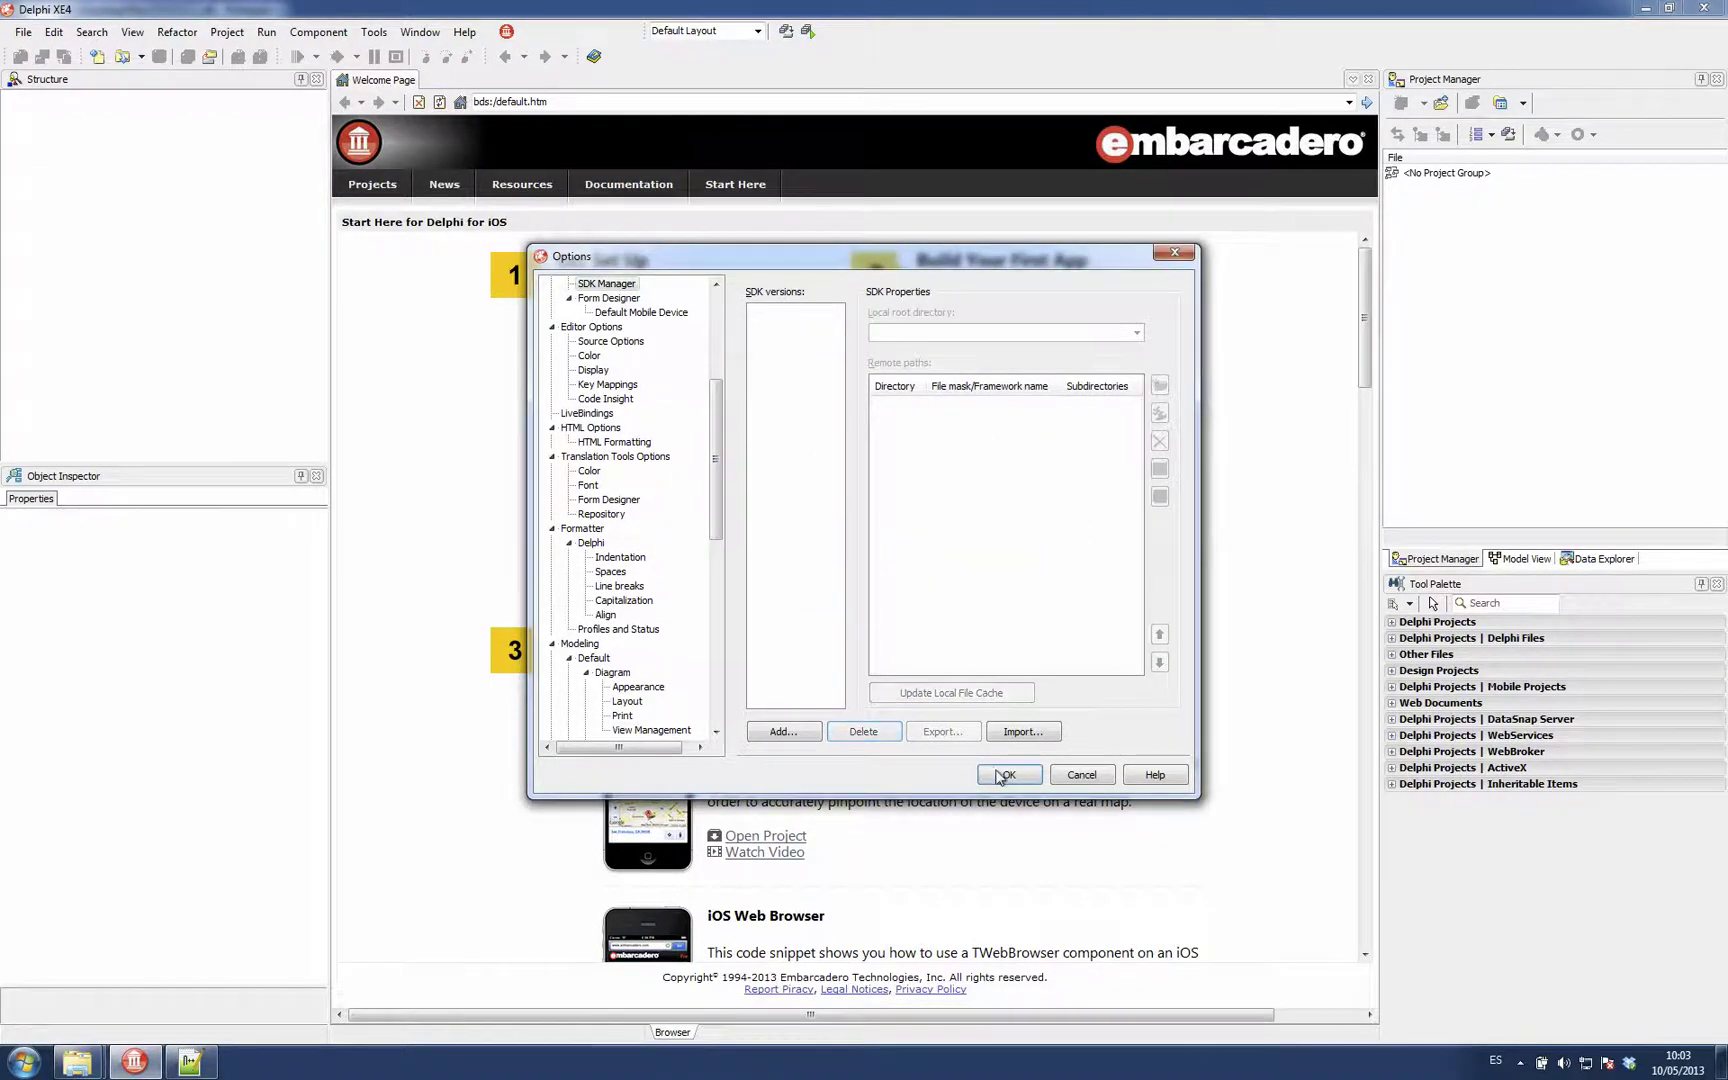
click(1003, 775)
- Create a blank FireMonkey Mobile Application and activate iOS Device as its target platform
click(97, 57)
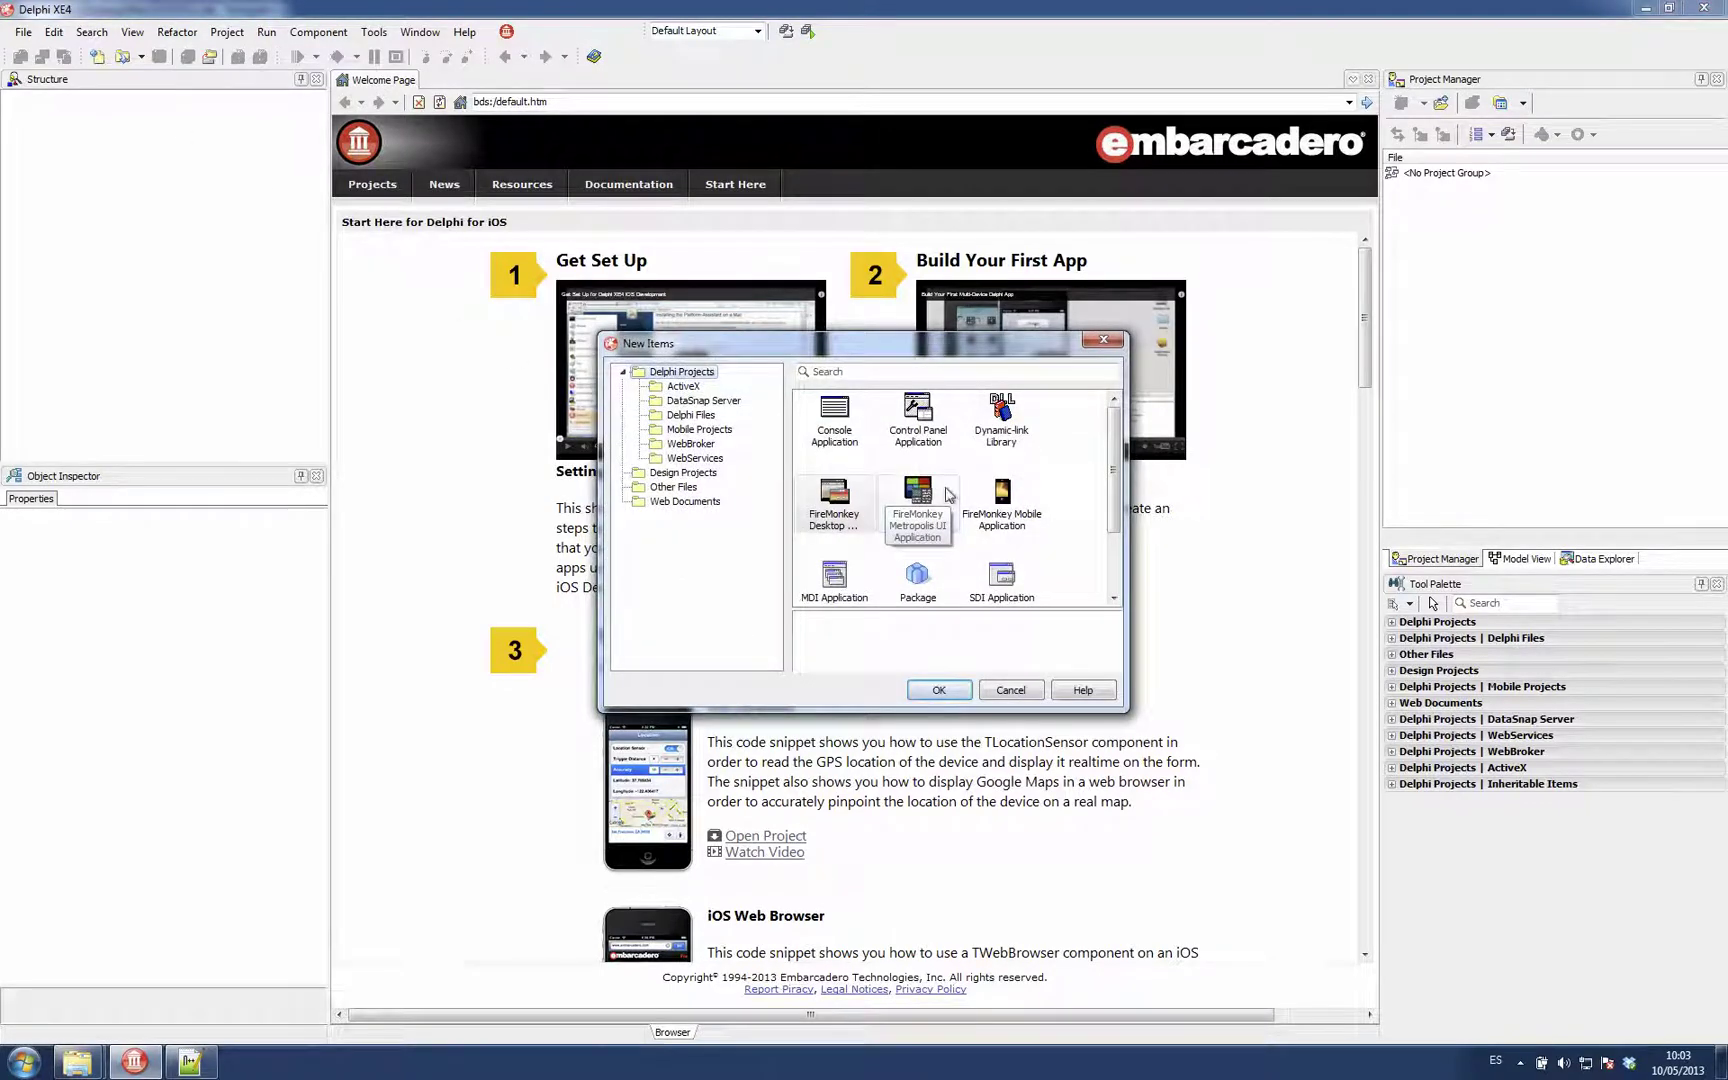
double_click(1001, 495)
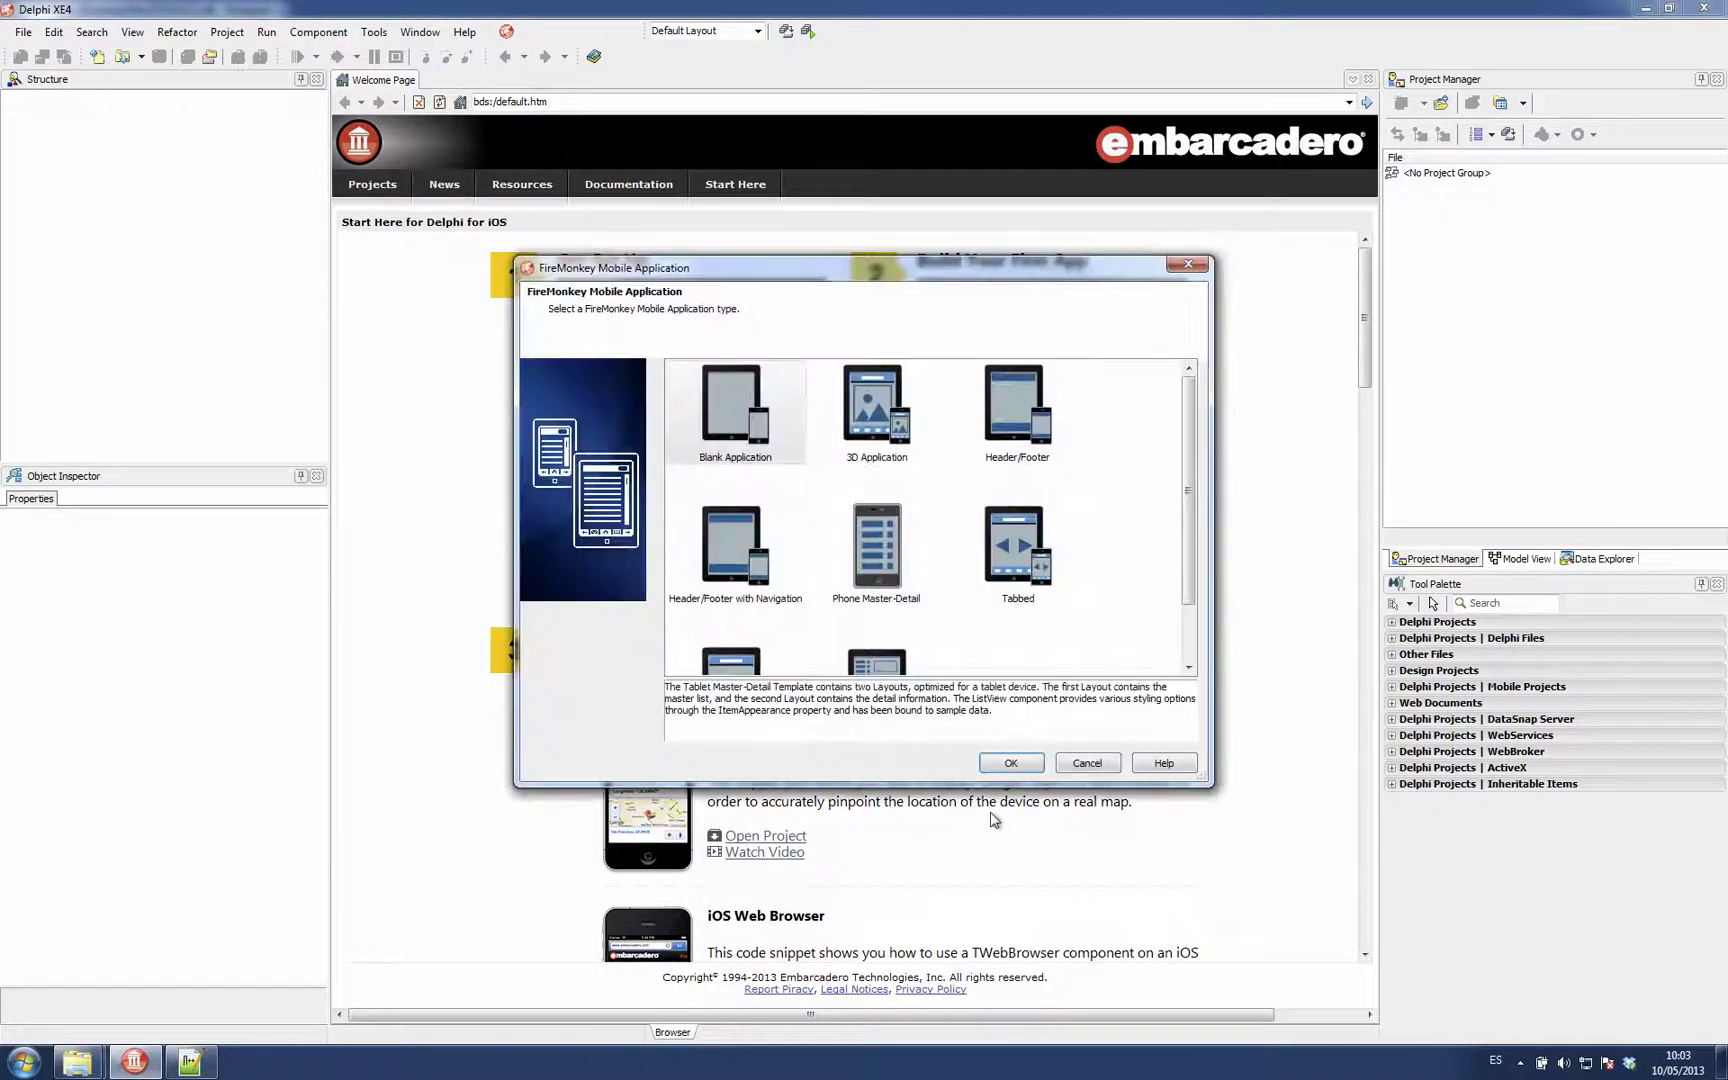
click(993, 760)
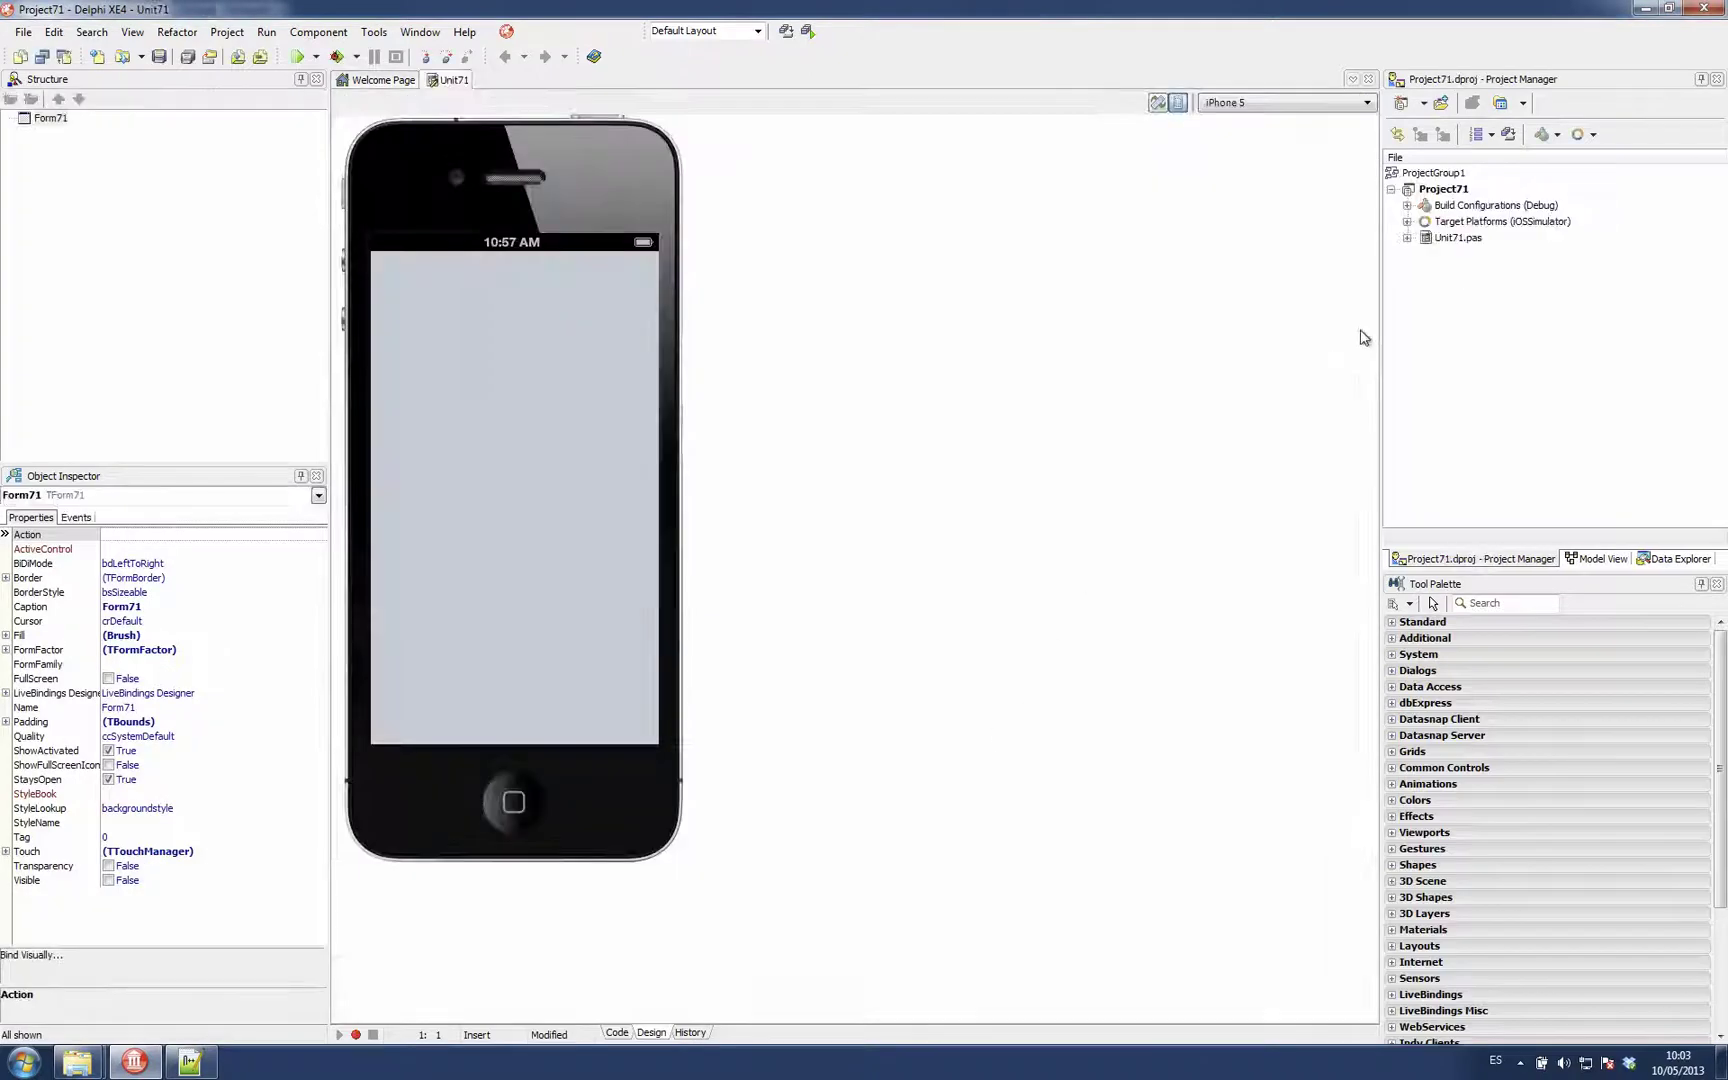
click(1408, 222)
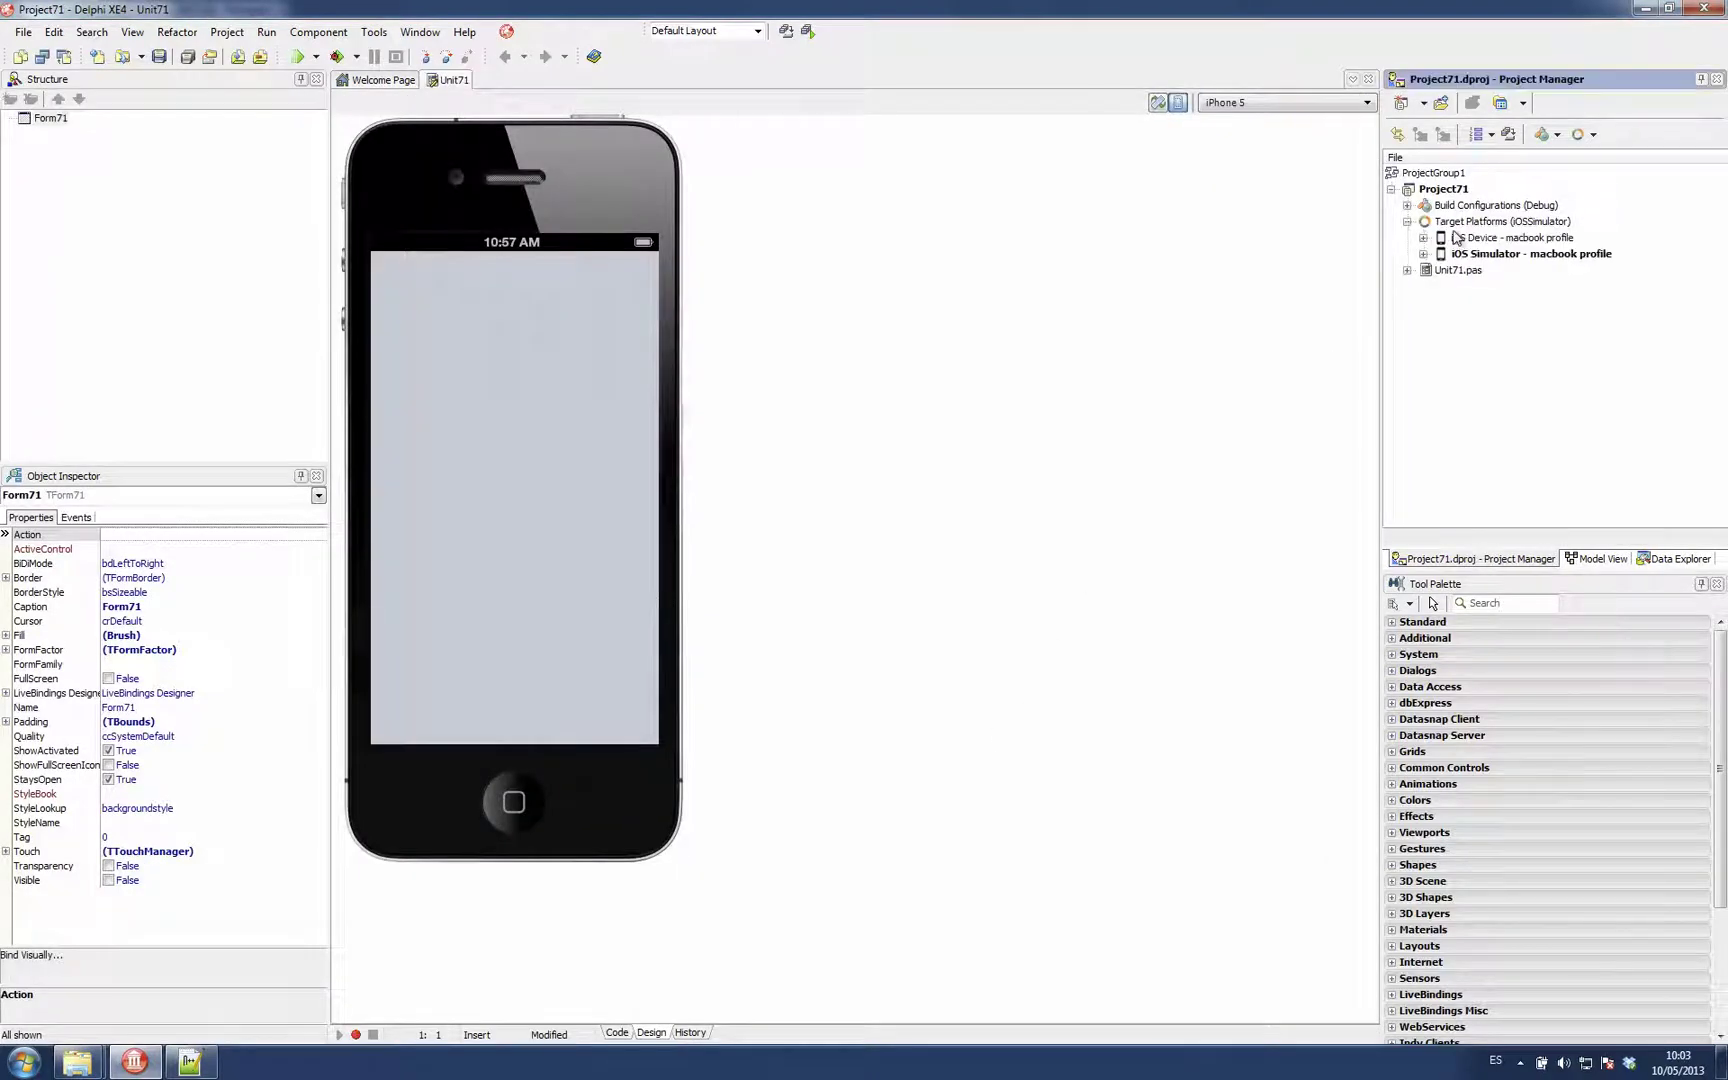
double_click(1482, 239)
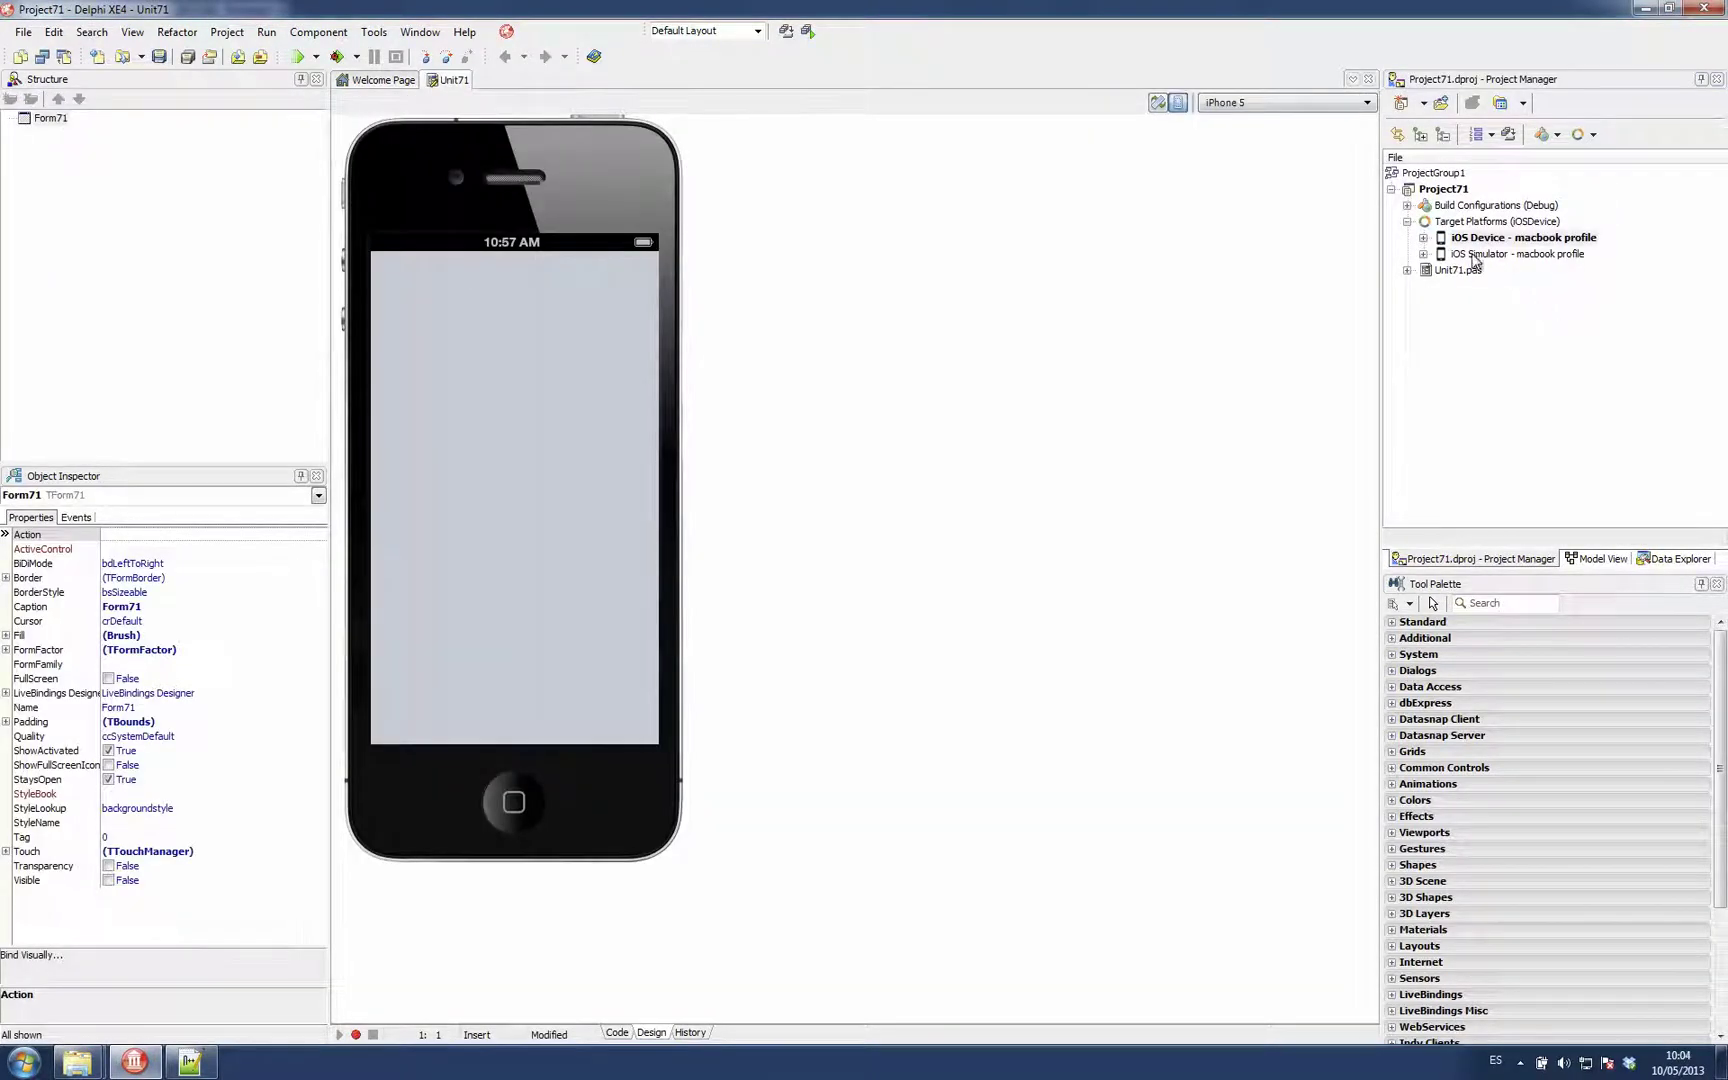
- Run the project, saving its unit and project file under the suggested names in the Projects folder
click(297, 57)
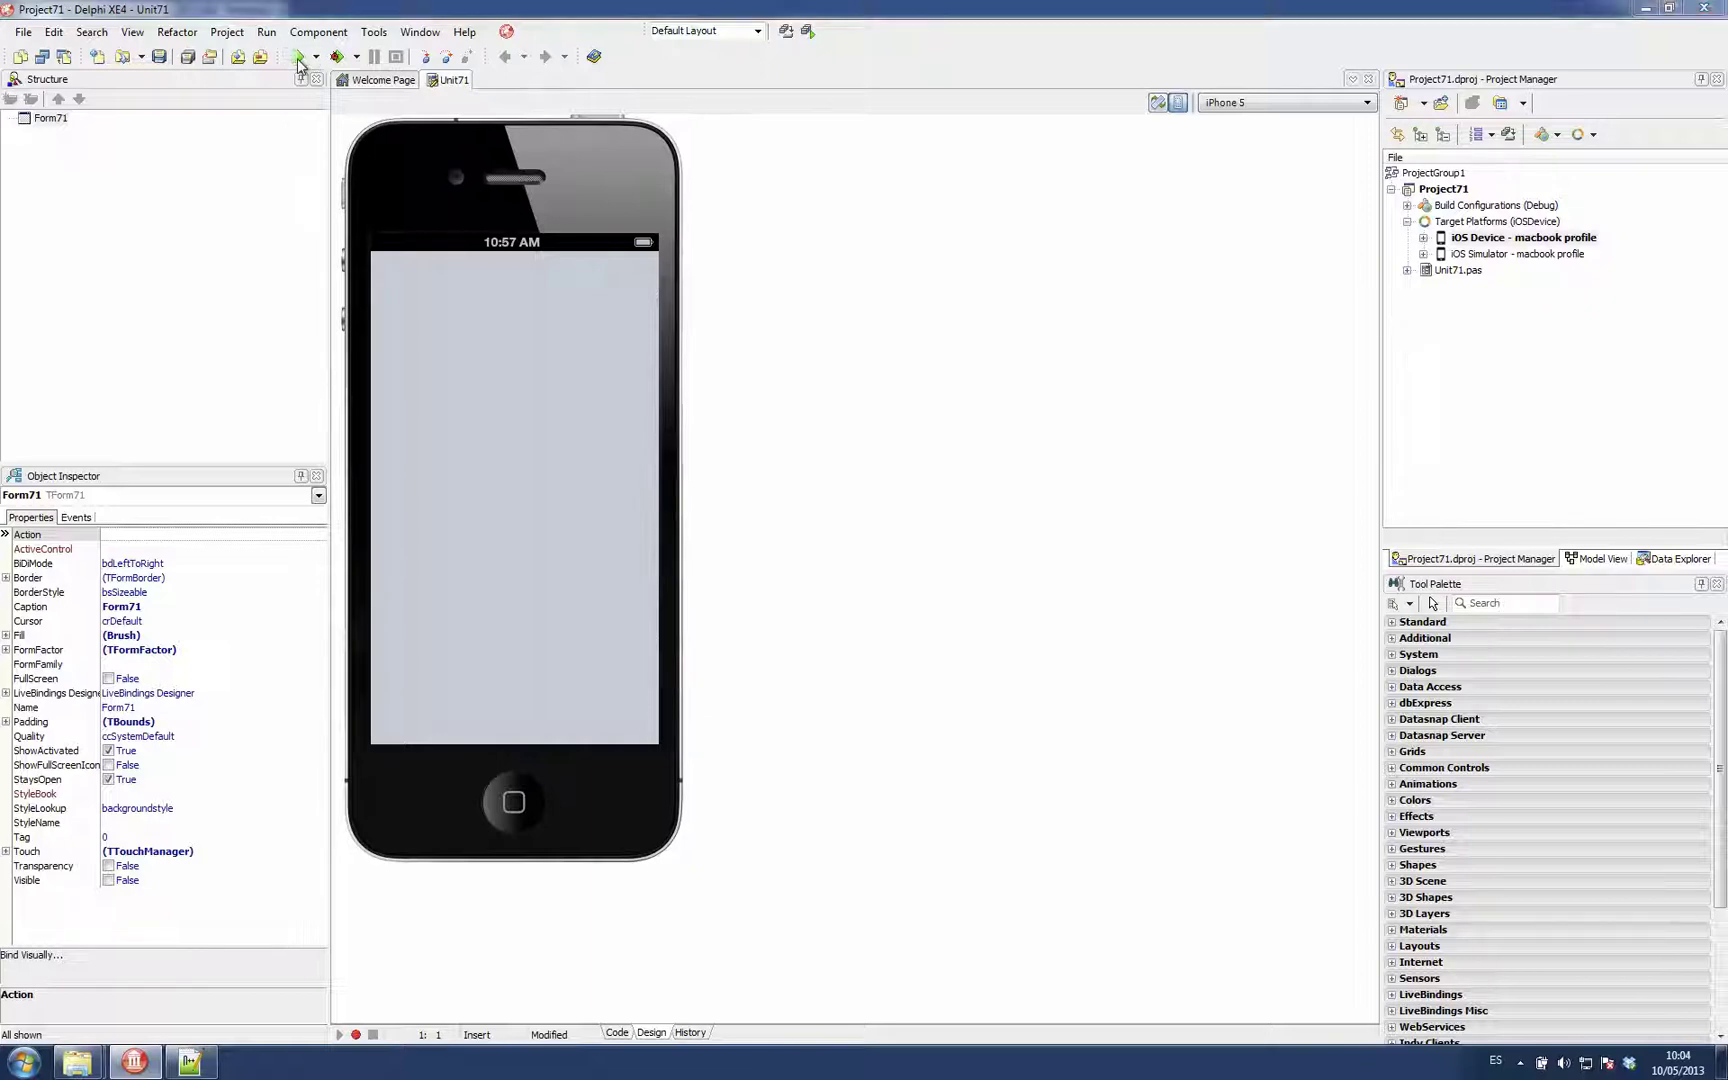
click(692, 534)
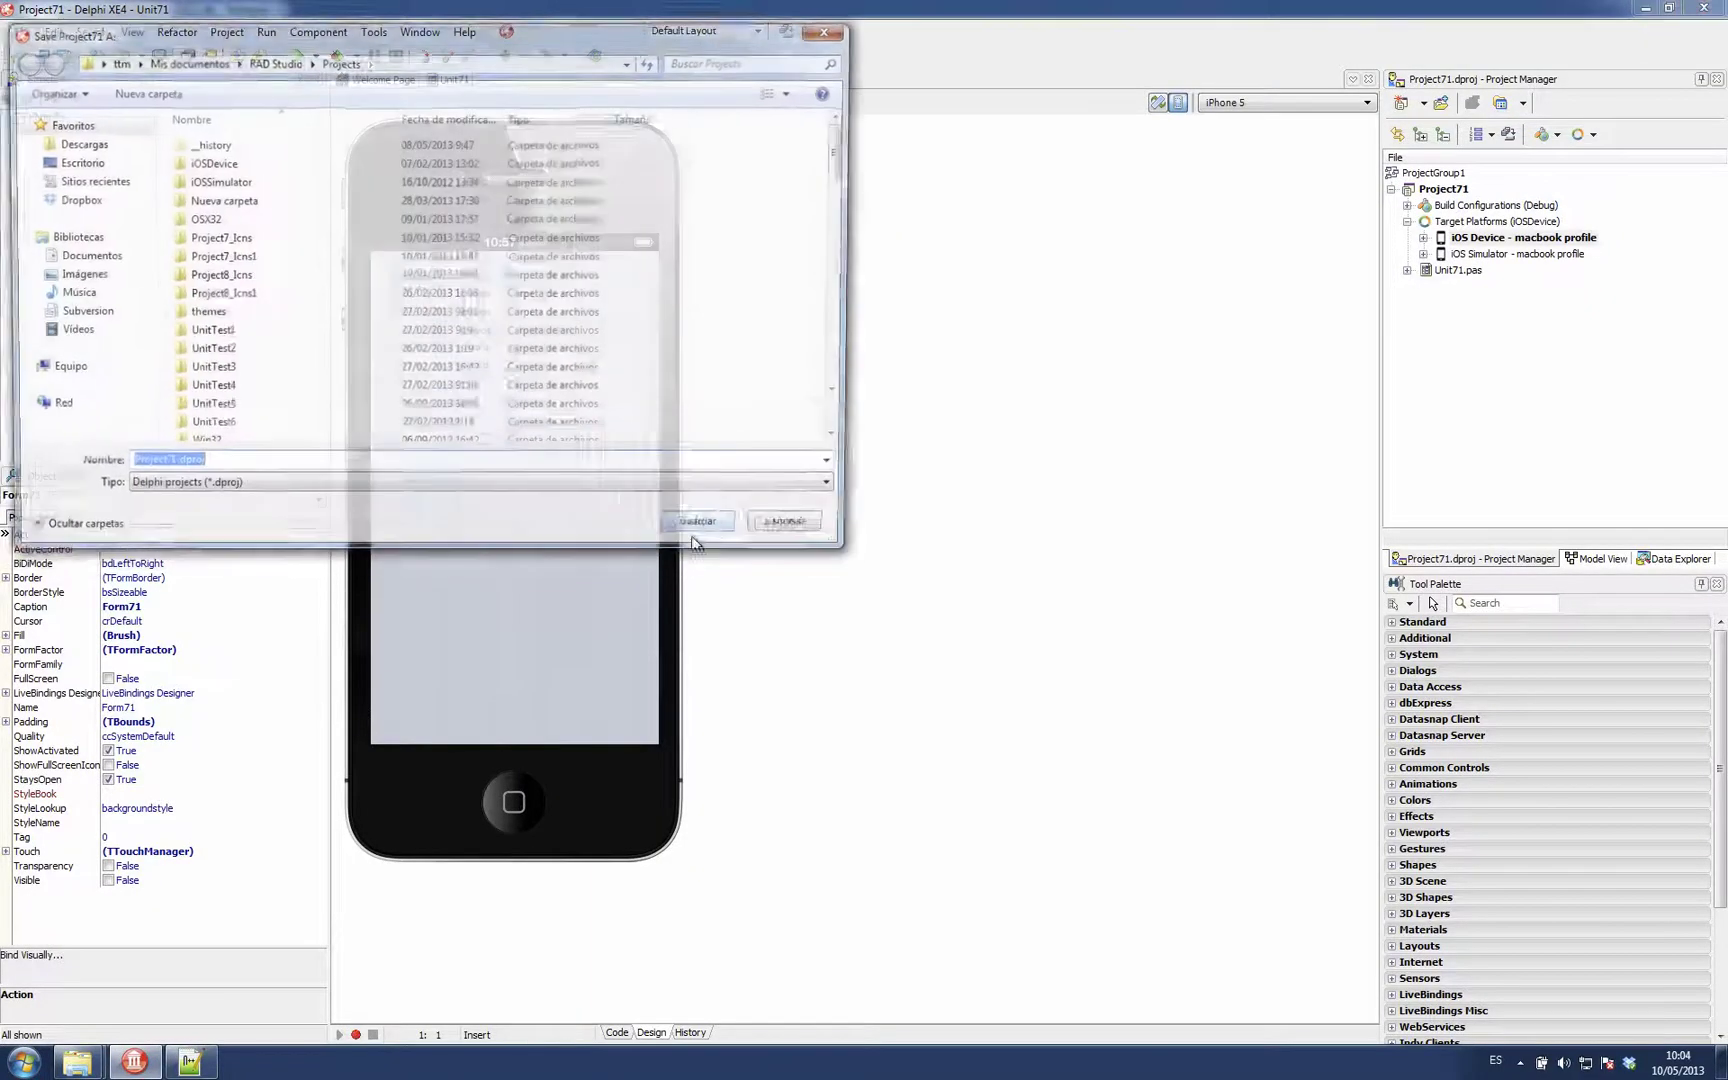
click(708, 531)
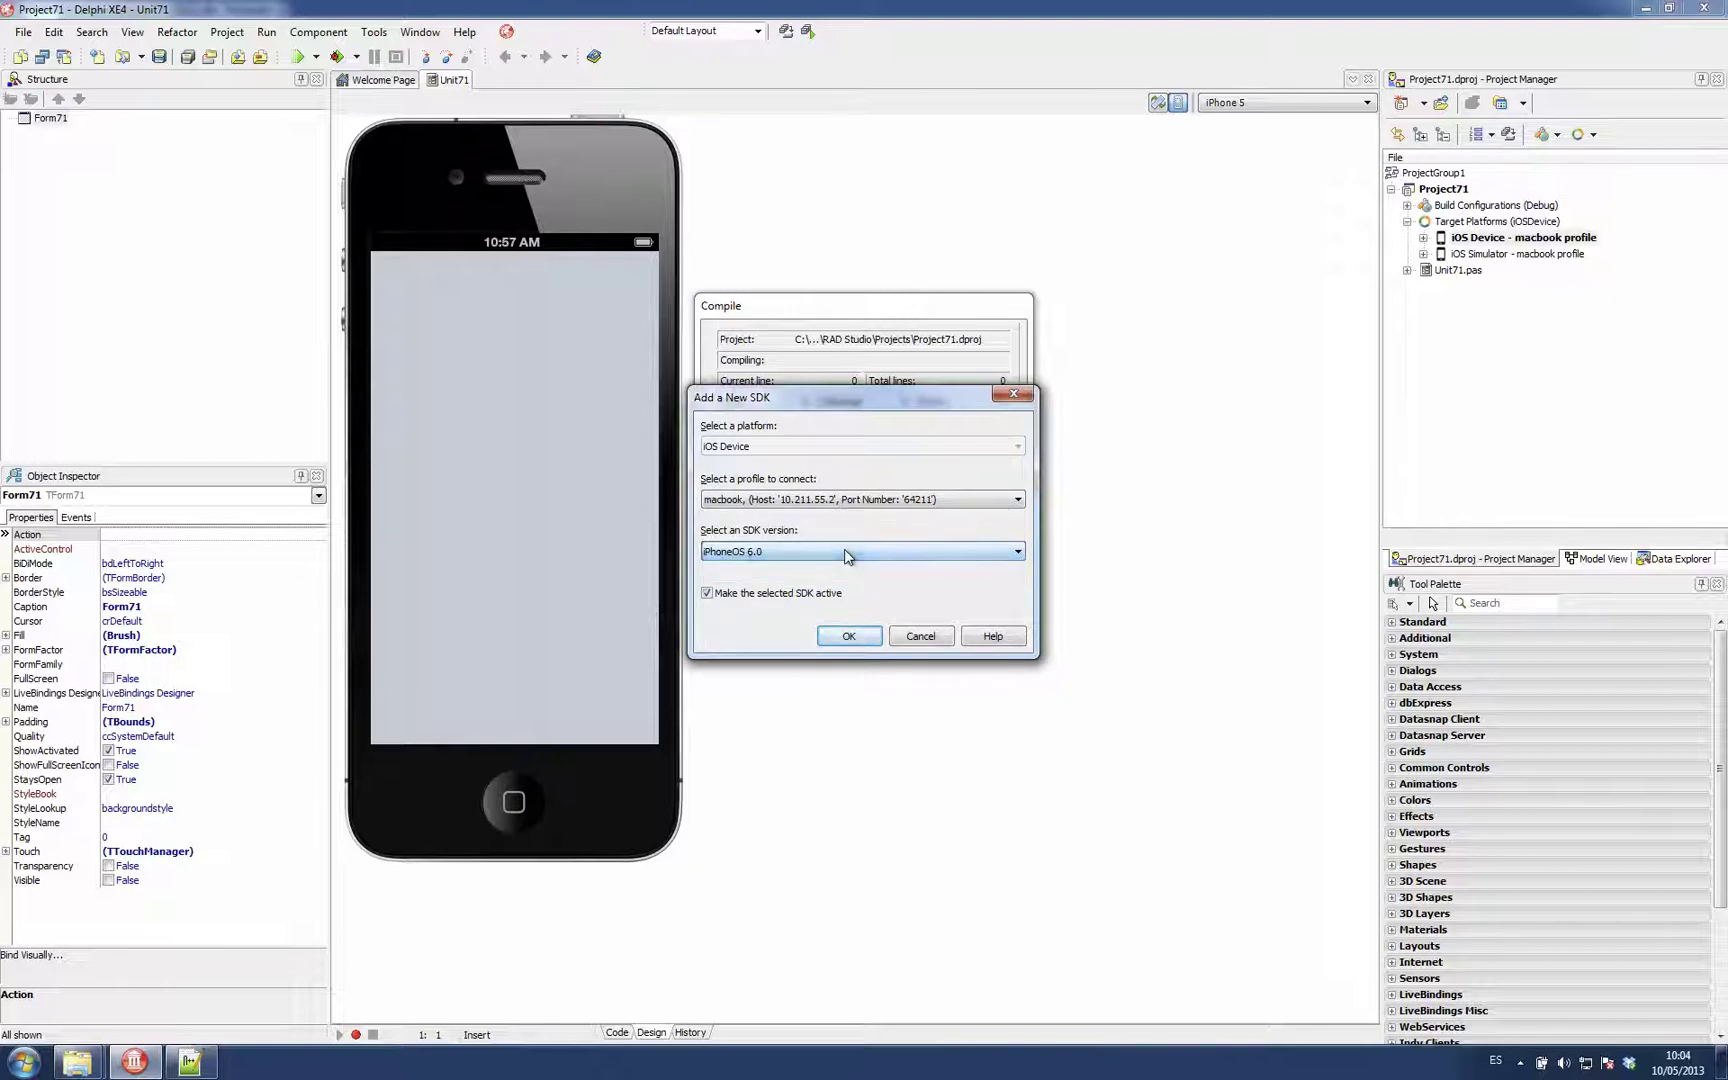
- Add the iPhoneOS 6.0 SDK through the macbook profile as the active SDK, and dismiss the error and troubleshooting windows
click(838, 640)
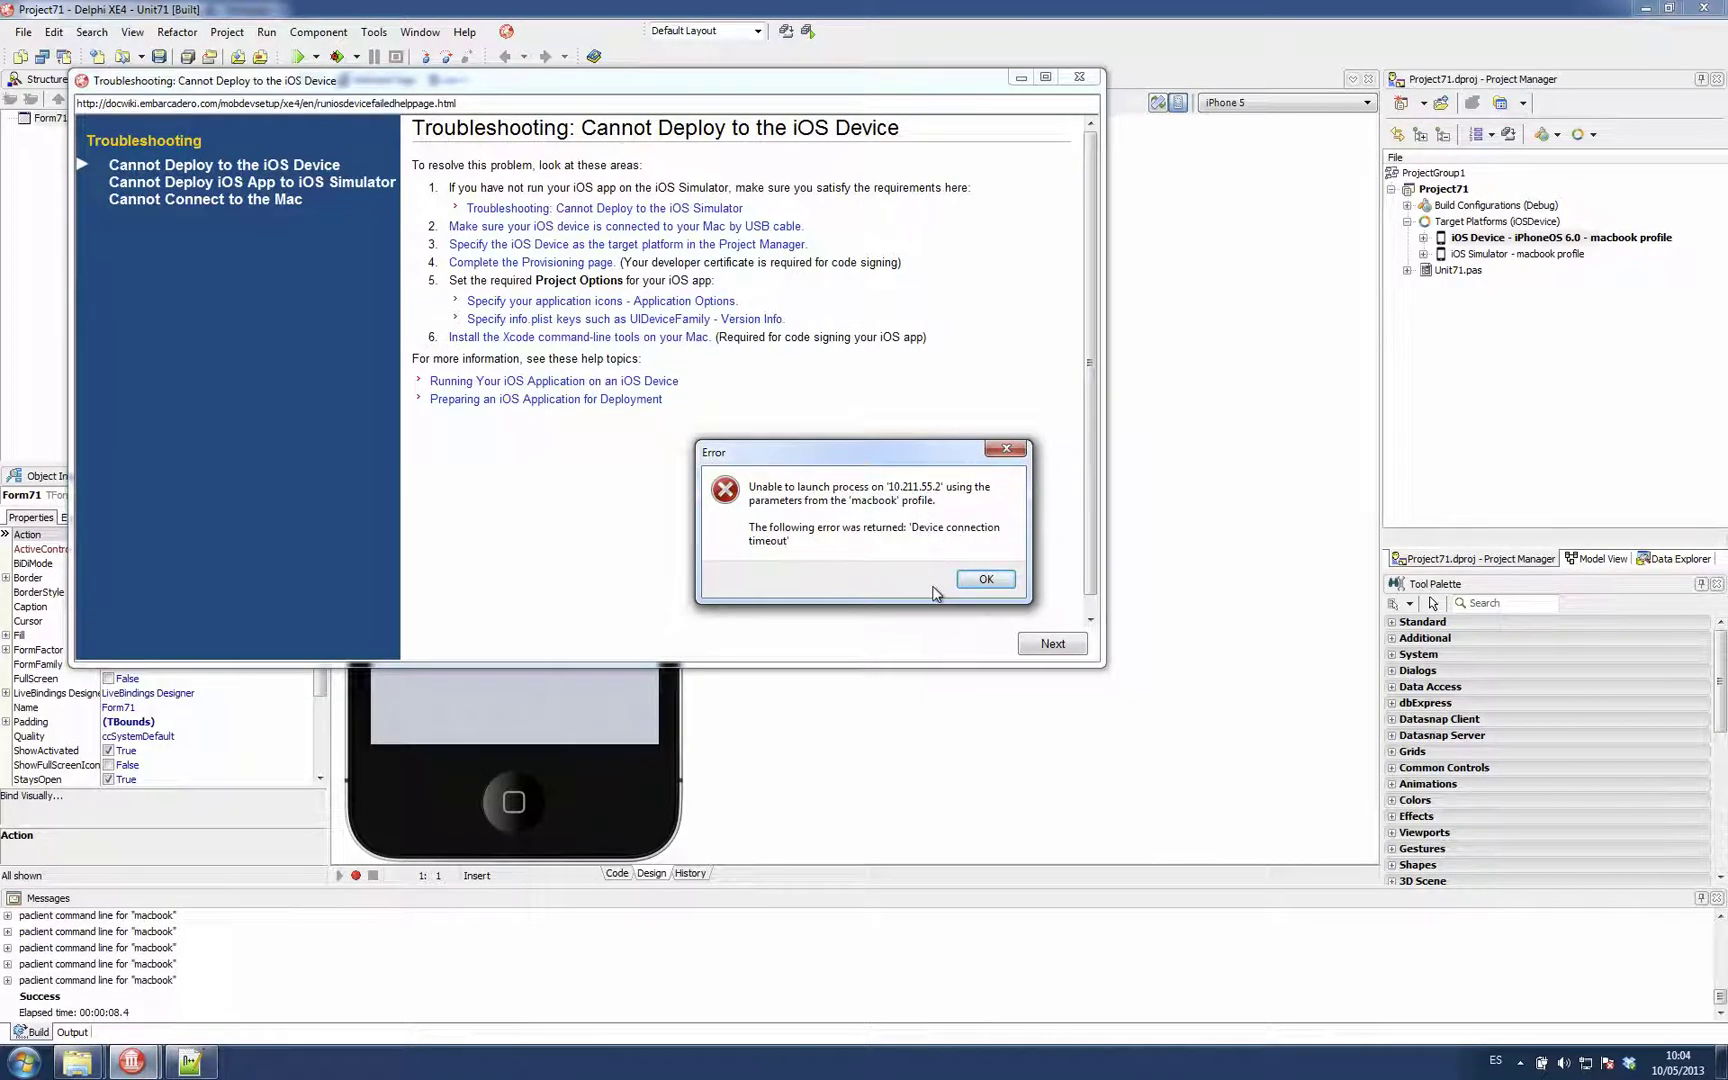
click(985, 580)
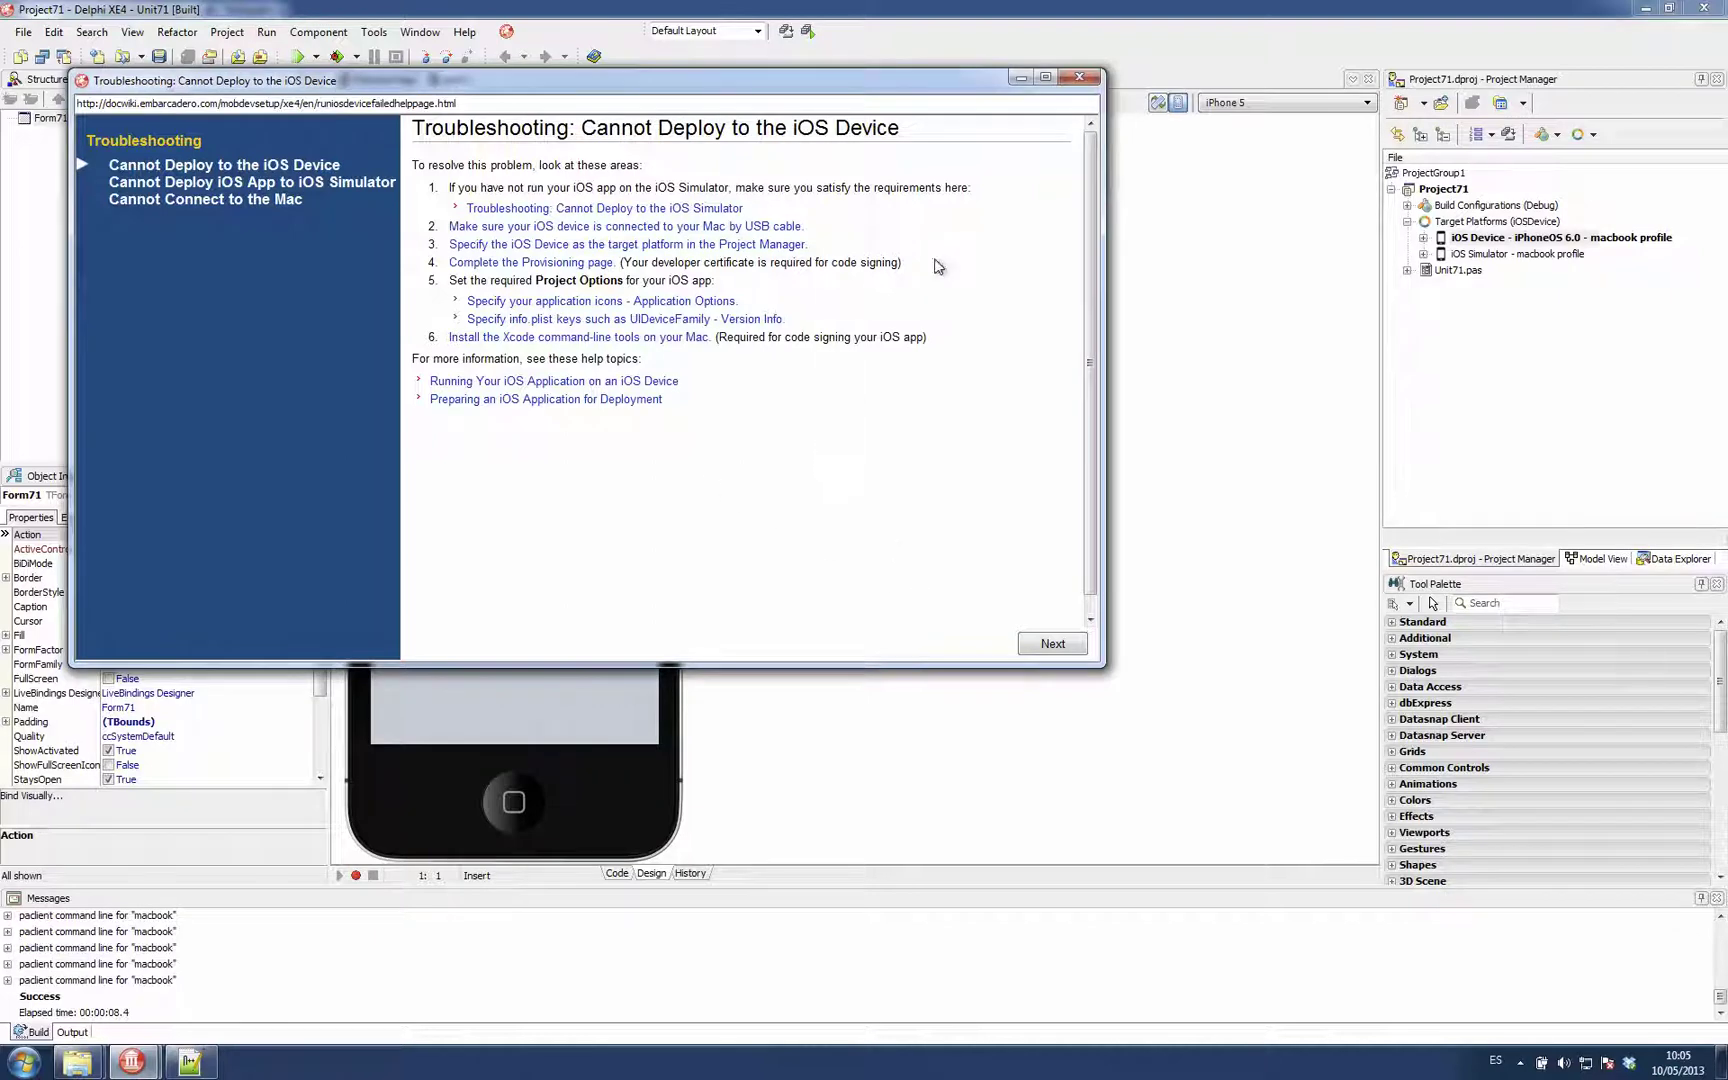
click(1079, 79)
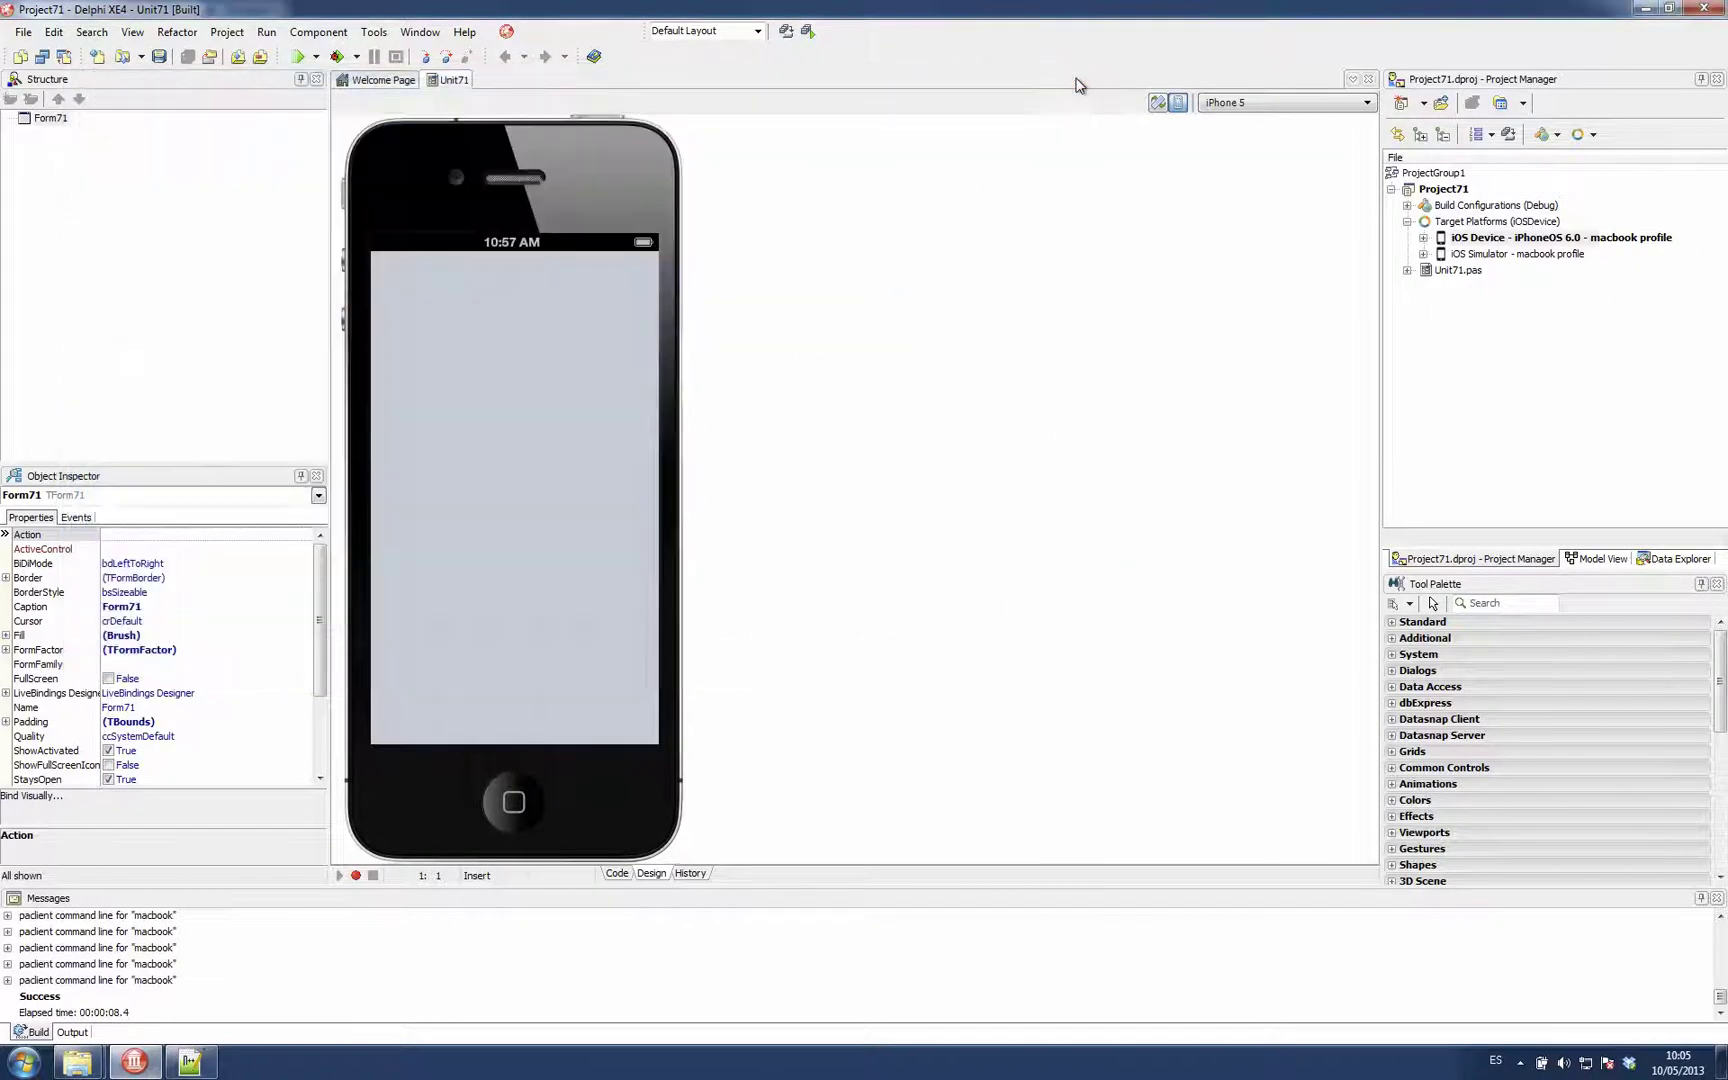